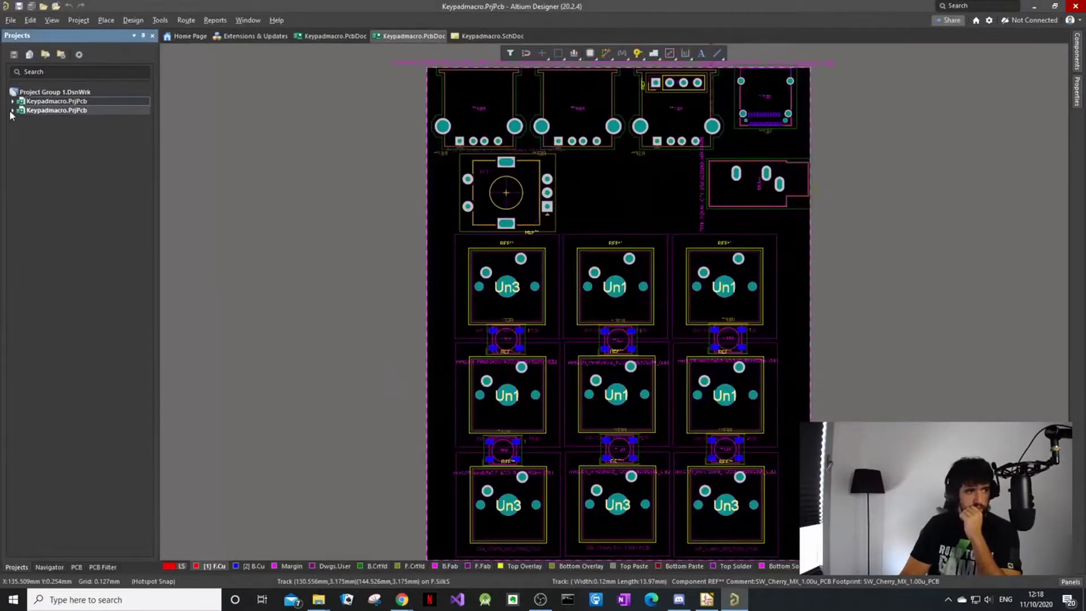
# Expand the Keypadmacro project and open Sound Intimator.SchDoc and the other project's Keypadmacro PCB.
pyautogui.click(13, 110)
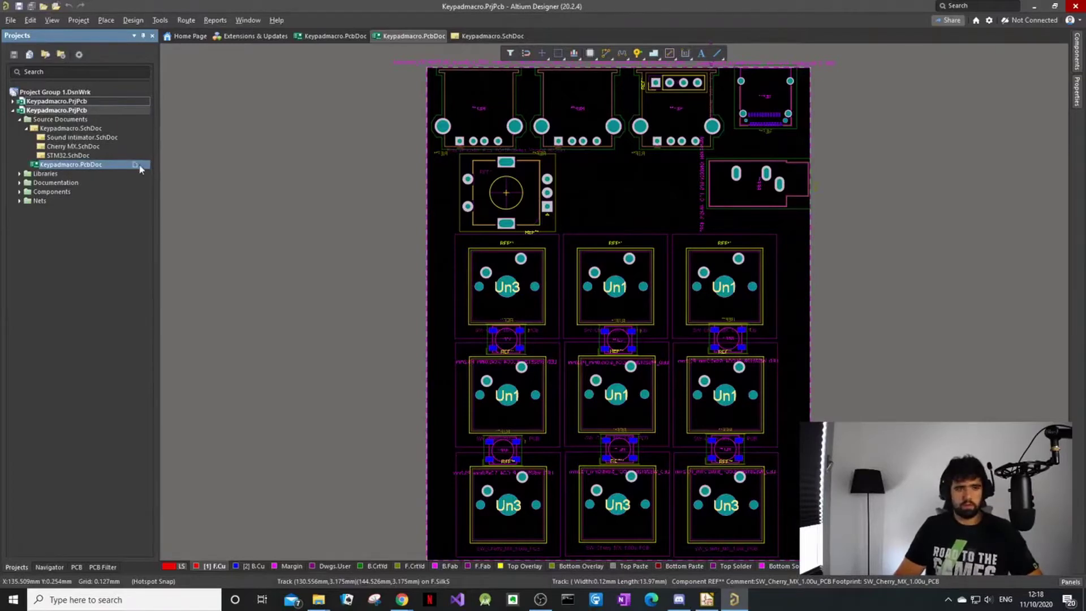
pyautogui.doubleClick(69, 137)
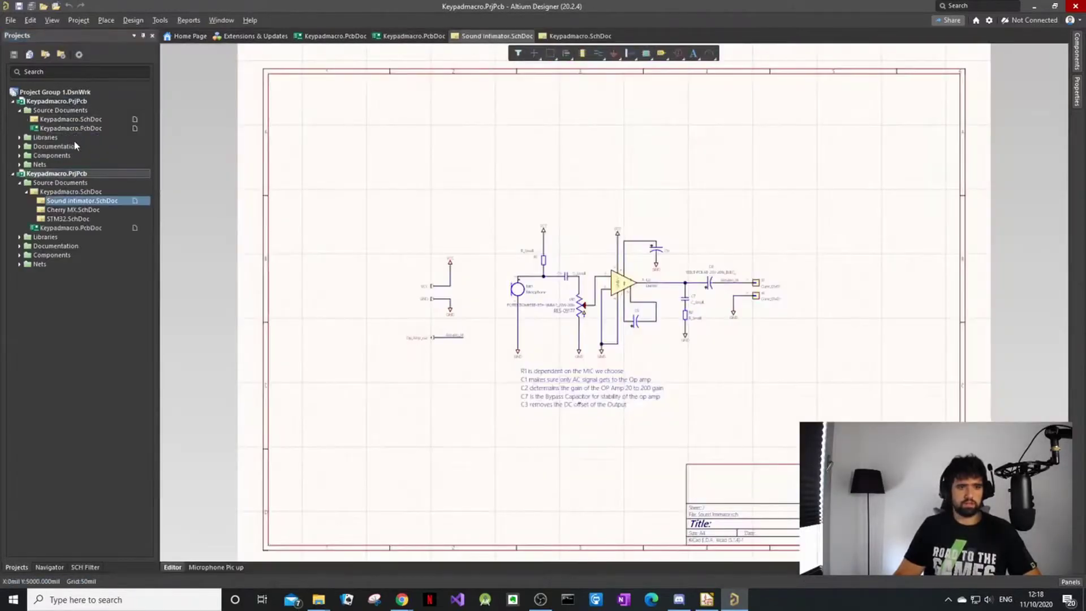
pyautogui.doubleClick(71, 128)
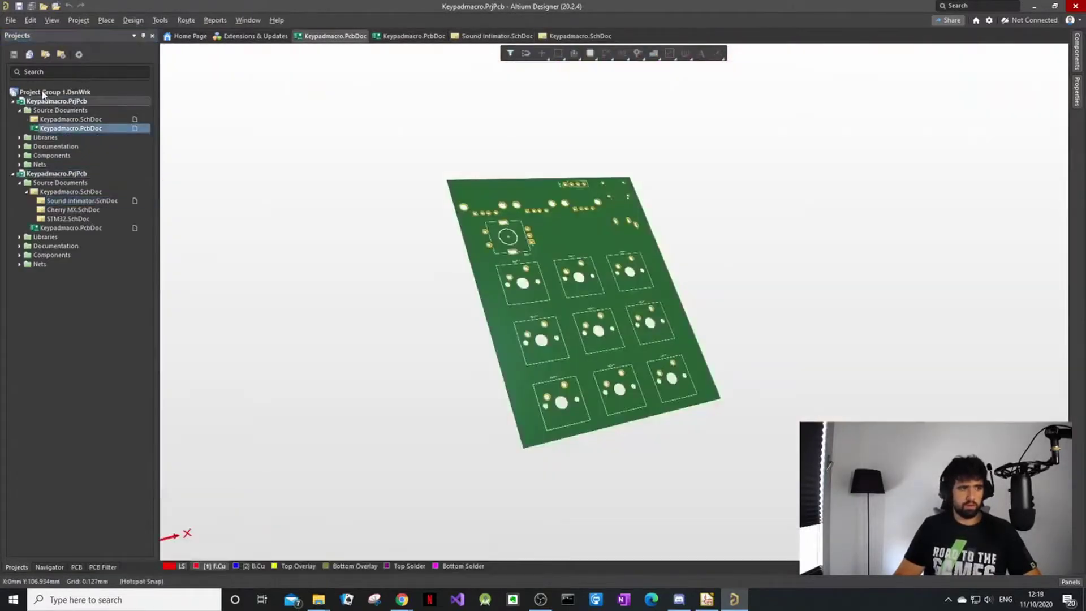
# Close the duplicate Keypadmacro.PrjPcb project.
pyautogui.rightClick(55, 102)
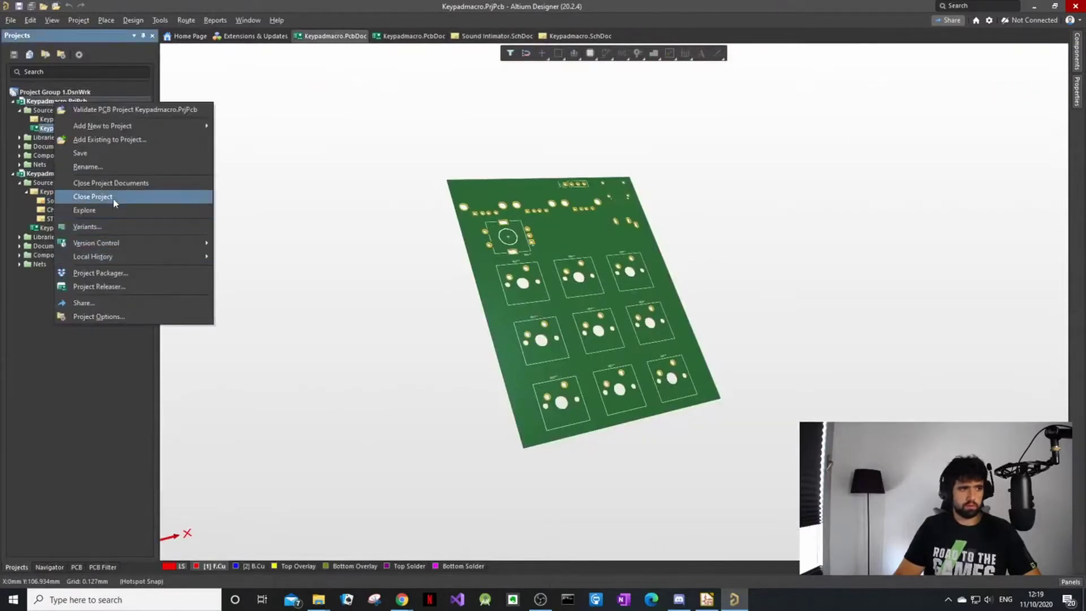
pyautogui.click(114, 200)
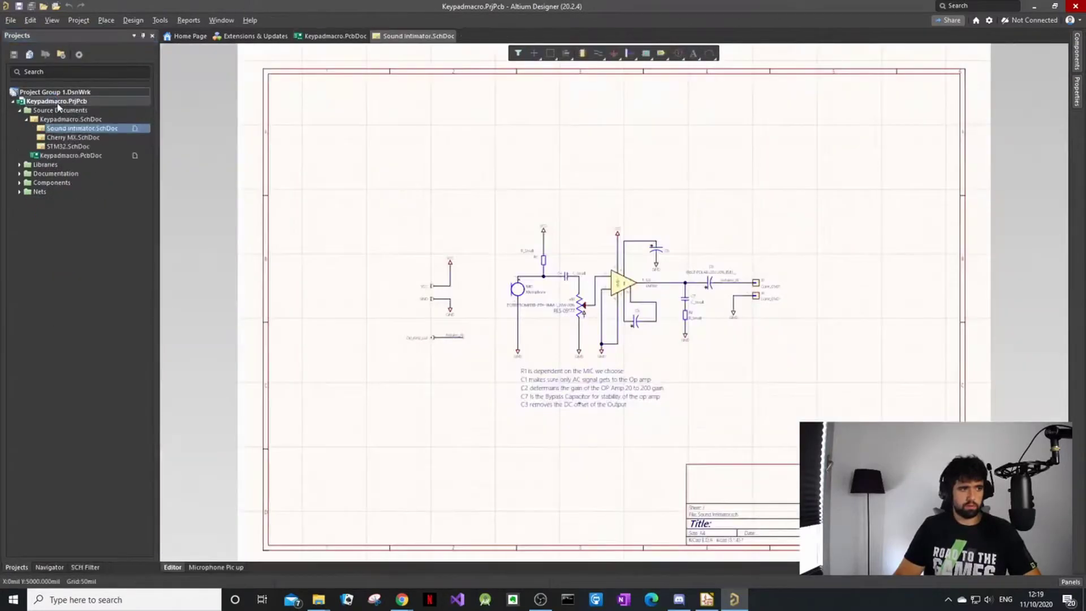
pyautogui.click(63, 127)
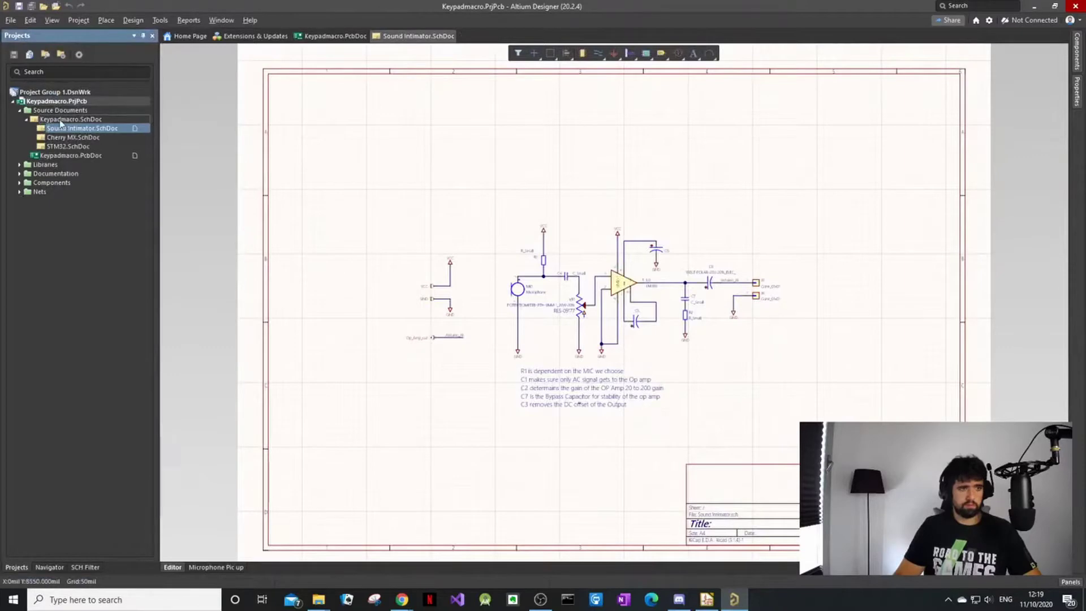
# Open the top-level Keypadmacro.SchDoc and inspect it, selecting then deselecting the STM32 sheet symbol.
pyautogui.doubleClick(62, 120)
pyautogui.keyDown('ctrl'); pyautogui.scroll(6, 435, 388); pyautogui.keyUp('ctrl')
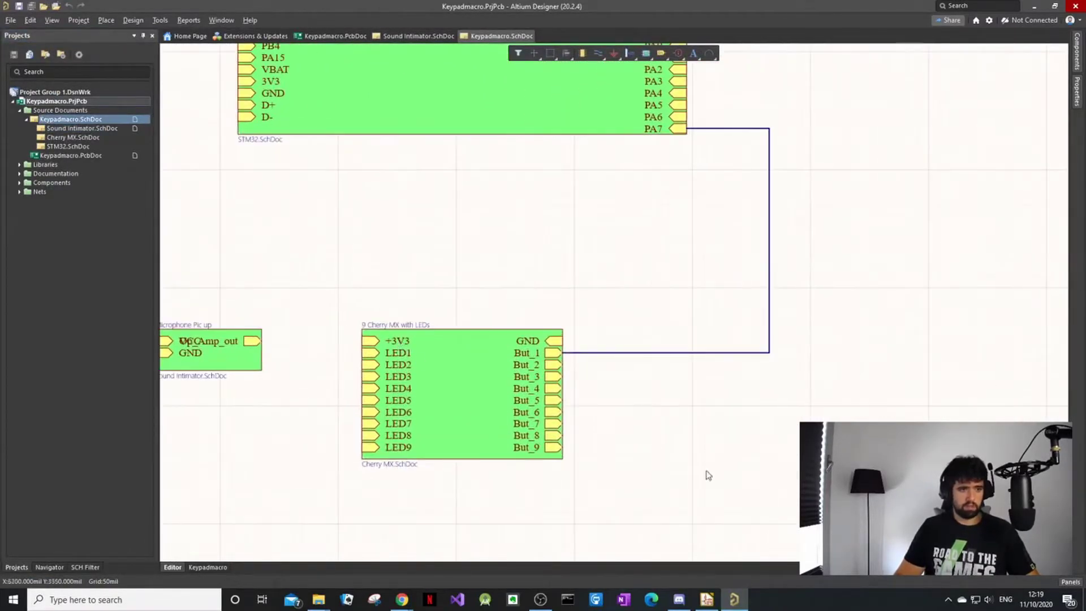
pyautogui.scroll(-3, 436, 332)
pyautogui.keyDown('shift'); pyautogui.hscroll(3, 297, 330); pyautogui.keyUp('shift')
pyautogui.keyDown('shift'); pyautogui.hscroll(-8, 296, 325); pyautogui.keyUp('shift')
pyautogui.hscroll(-2, 296, 318)
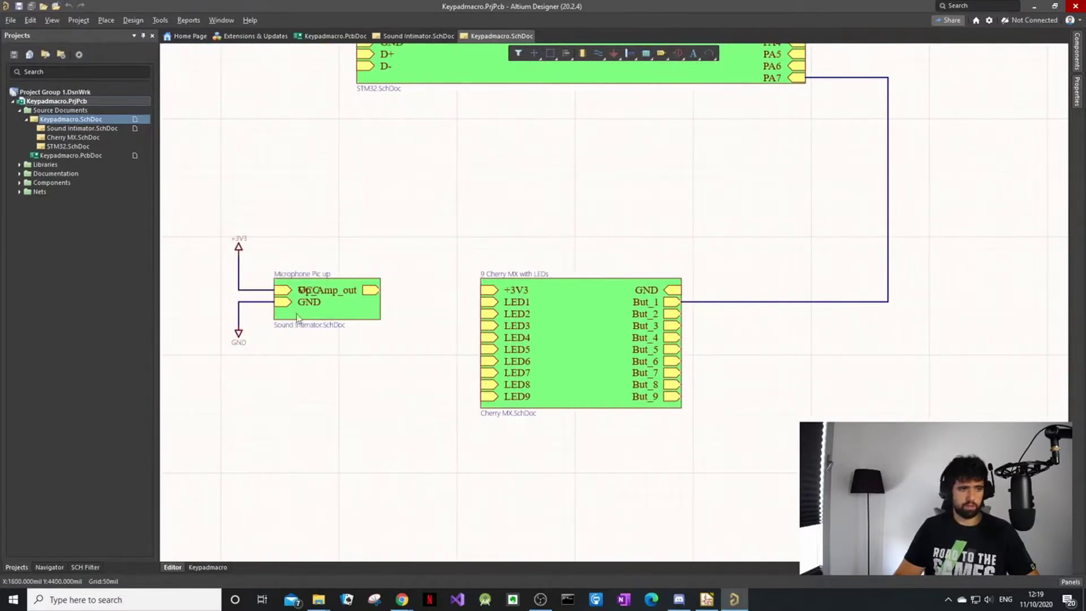
pyautogui.scroll(-1, 362, 241)
pyautogui.scroll(4, 396, 213)
pyautogui.hscroll(1, 433, 187)
pyautogui.scroll(-2, 509, 192)
pyautogui.keyDown('ctrl'); pyautogui.scroll(-2, 734, 204); pyautogui.keyUp('ctrl')
pyautogui.scroll(3, 650, 169)
pyautogui.click(605, 294)
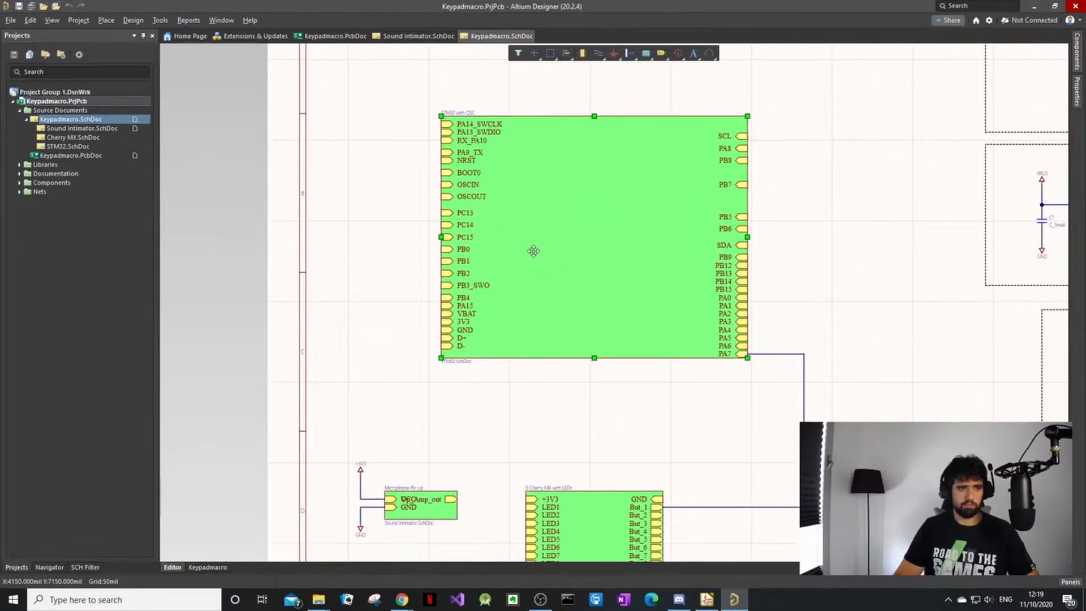
pyautogui.doubleClick(514, 424)
pyautogui.scroll(-3, 824, 286)
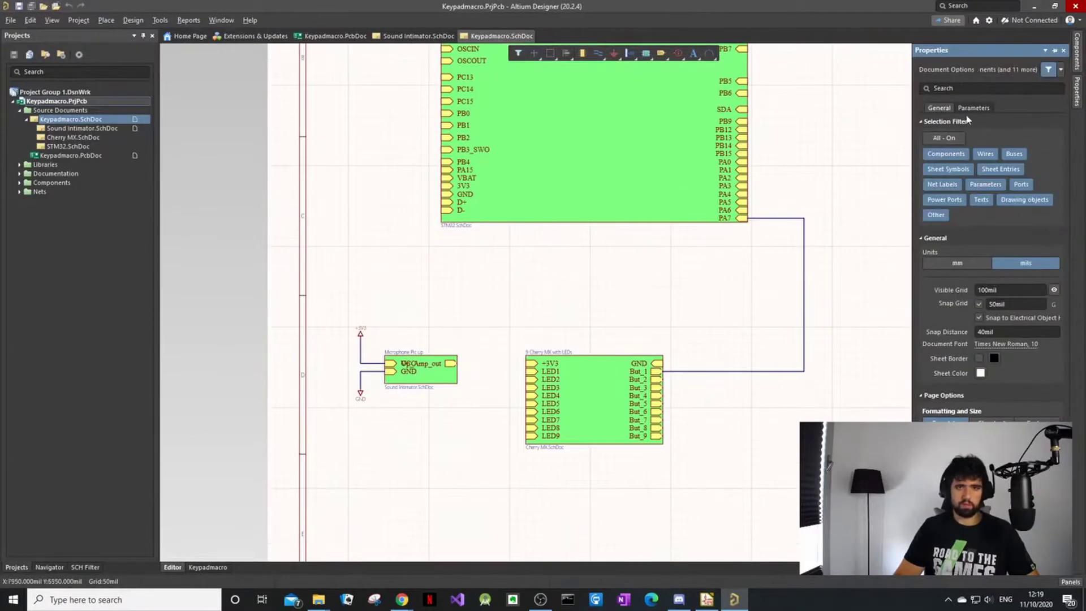
pyautogui.scroll(-2, 581, 412)
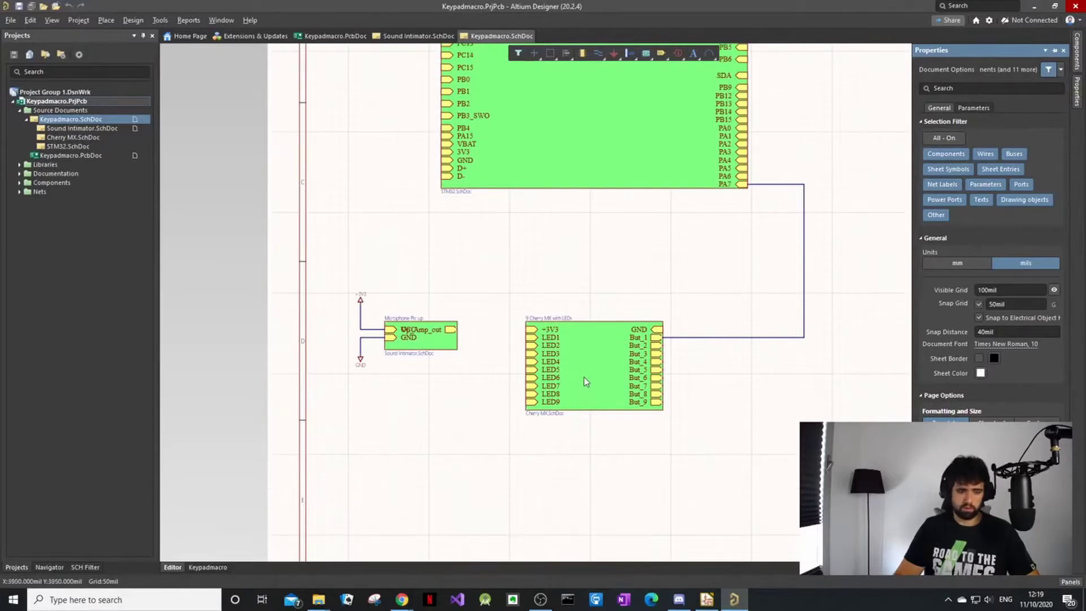
pyautogui.keyDown('ctrl'); pyautogui.scroll(2, 594, 360); pyautogui.keyUp('ctrl')
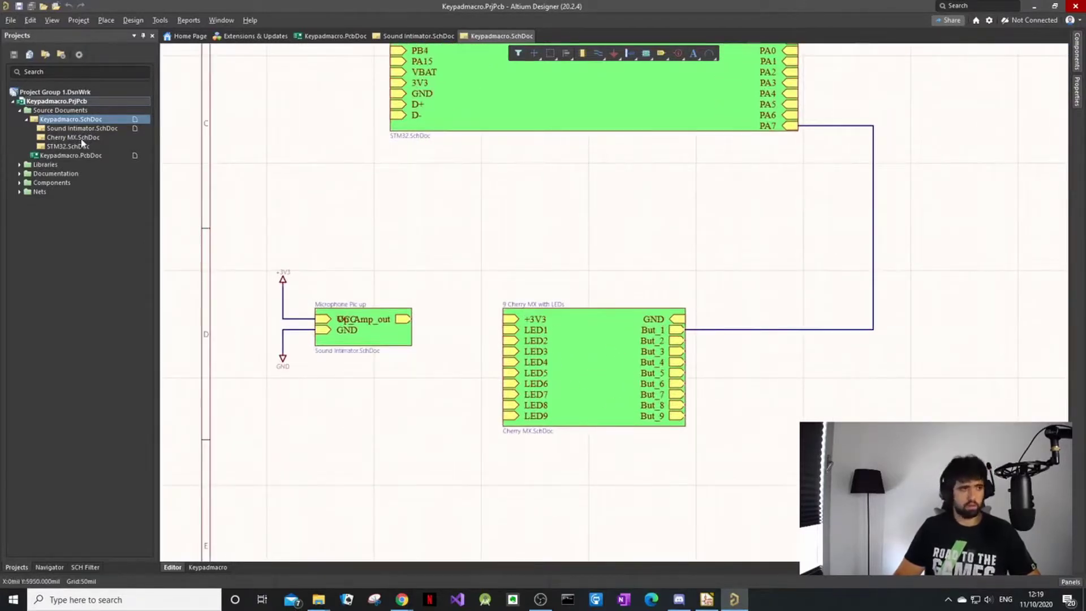
# Open STM32.SchDoc and Cherry MX.SchDoc, then return to Sound Intimator.SchDoc.
pyautogui.doubleClick(69, 146)
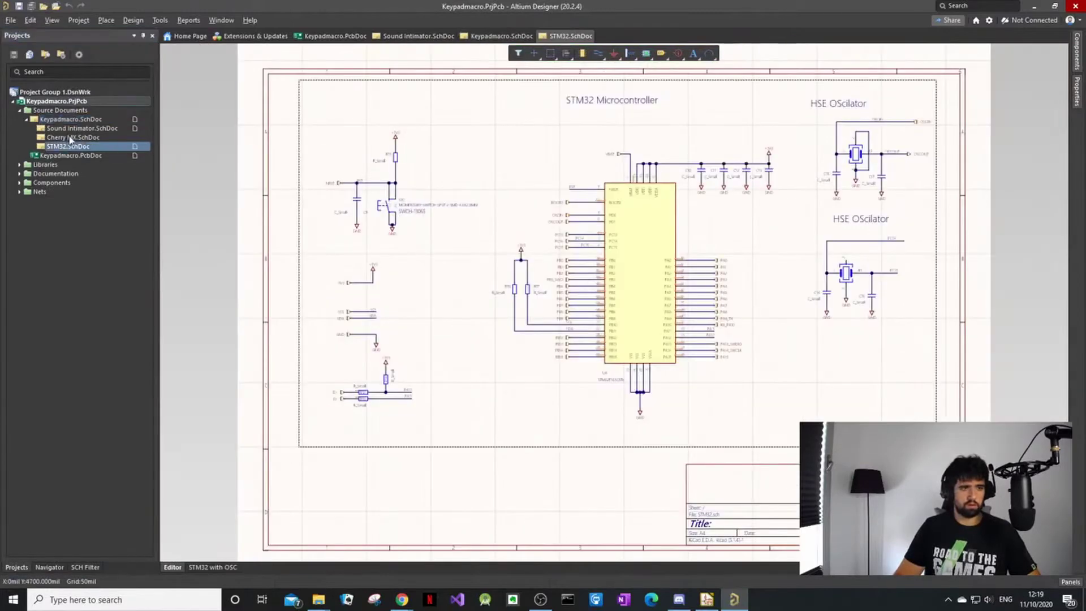
pyautogui.doubleClick(69, 139)
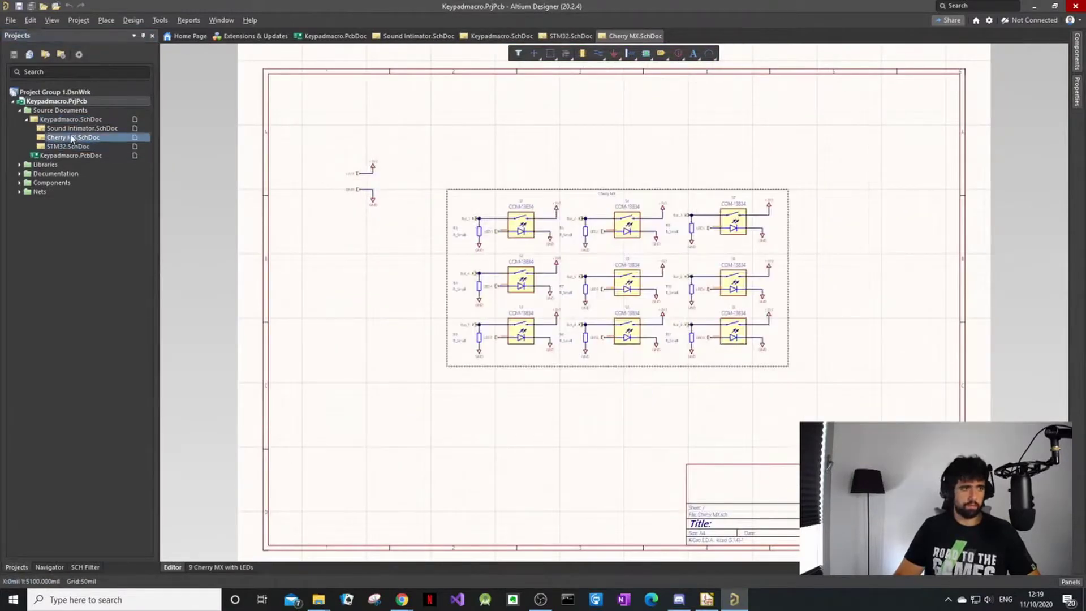
pyautogui.doubleClick(71, 129)
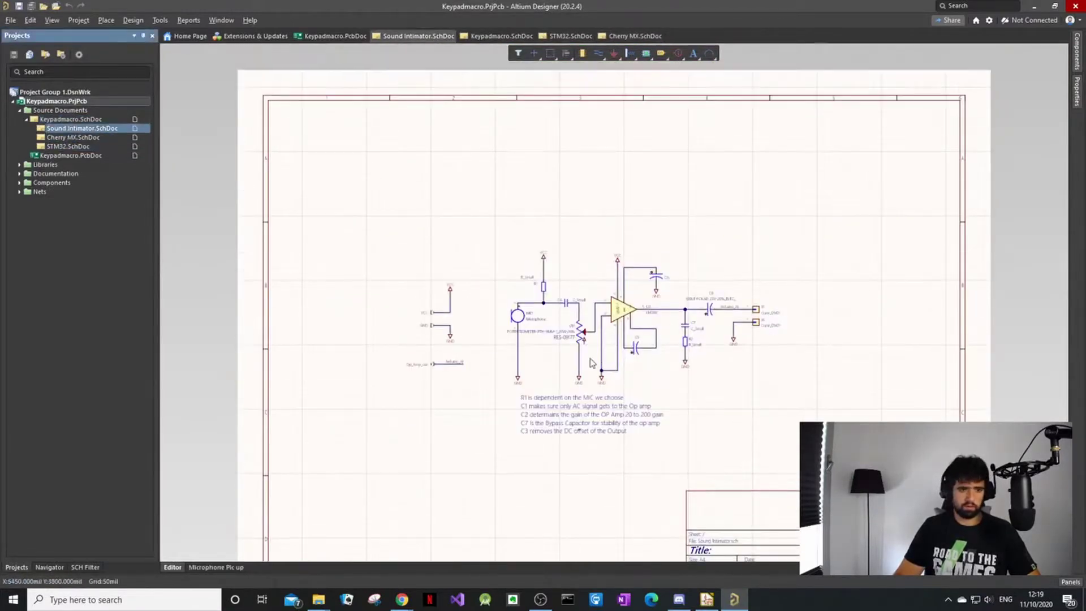
pyautogui.keyDown('ctrl'); pyautogui.scroll(2, 619, 277); pyautogui.keyUp('ctrl')
pyautogui.keyDown('ctrl'); pyautogui.scroll(1, 573, 284); pyautogui.keyUp('ctrl')
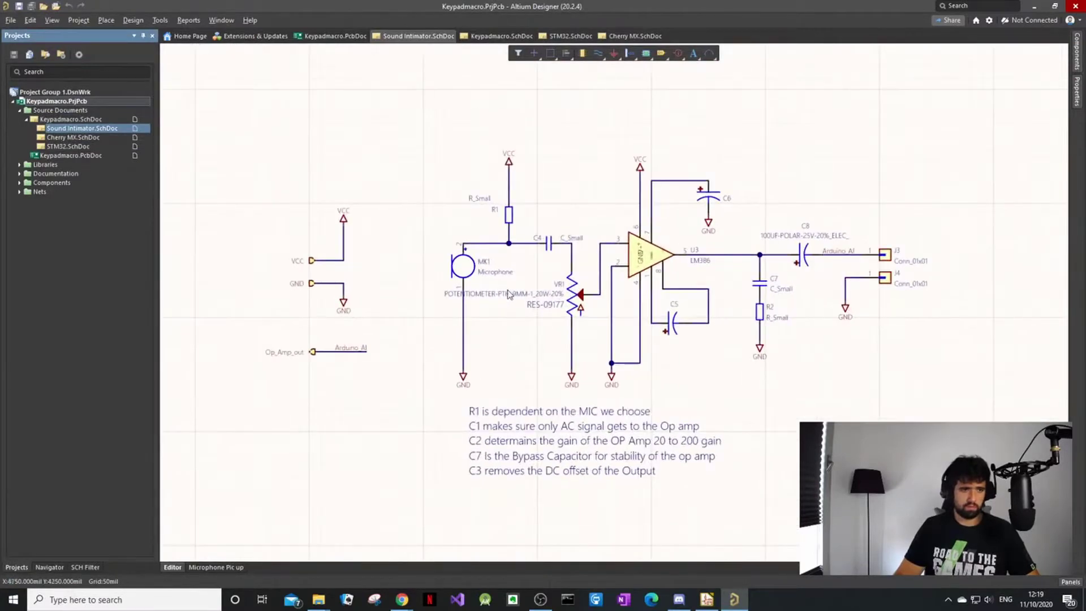
pyautogui.keyDown('ctrl'); pyautogui.scroll(3, 546, 298); pyautogui.keyUp('ctrl')
pyautogui.keyDown('ctrl'); pyautogui.scroll(-3, 692, 263); pyautogui.keyUp('ctrl')
pyautogui.keyDown('ctrl'); pyautogui.scroll(2, 693, 272); pyautogui.keyUp('ctrl')
pyautogui.keyDown('ctrl'); pyautogui.scroll(-1, 696, 269); pyautogui.keyUp('ctrl')
pyautogui.keyDown('ctrl'); pyautogui.scroll(-1, 695, 269); pyautogui.keyUp('ctrl')
pyautogui.keyDown('ctrl'); pyautogui.scroll(2, 695, 269); pyautogui.keyUp('ctrl')
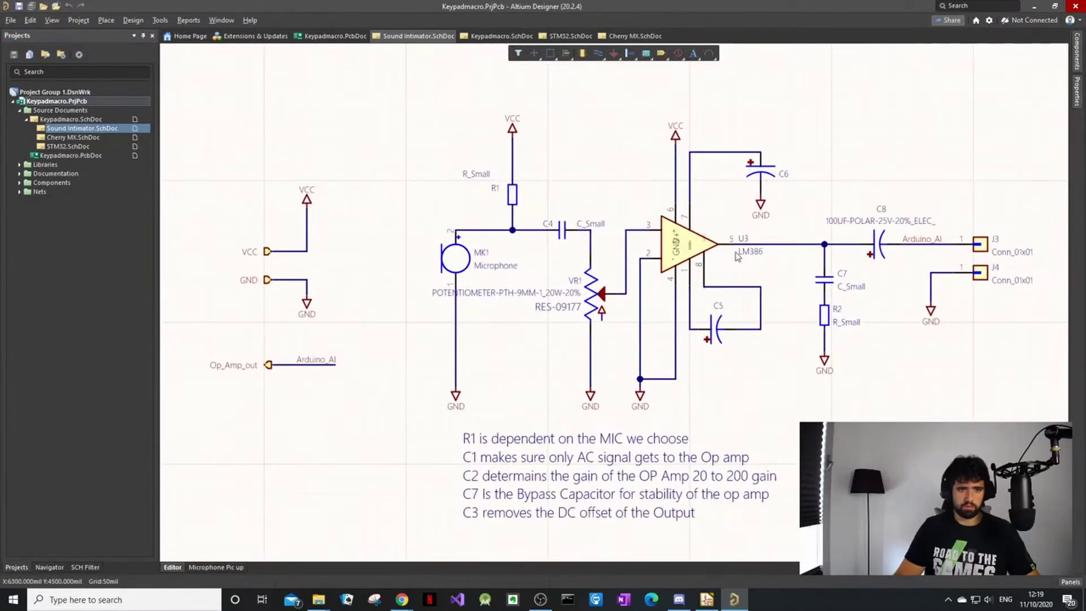
pyautogui.keyDown('ctrl'); pyautogui.scroll(-2, 891, 177); pyautogui.keyUp('ctrl')
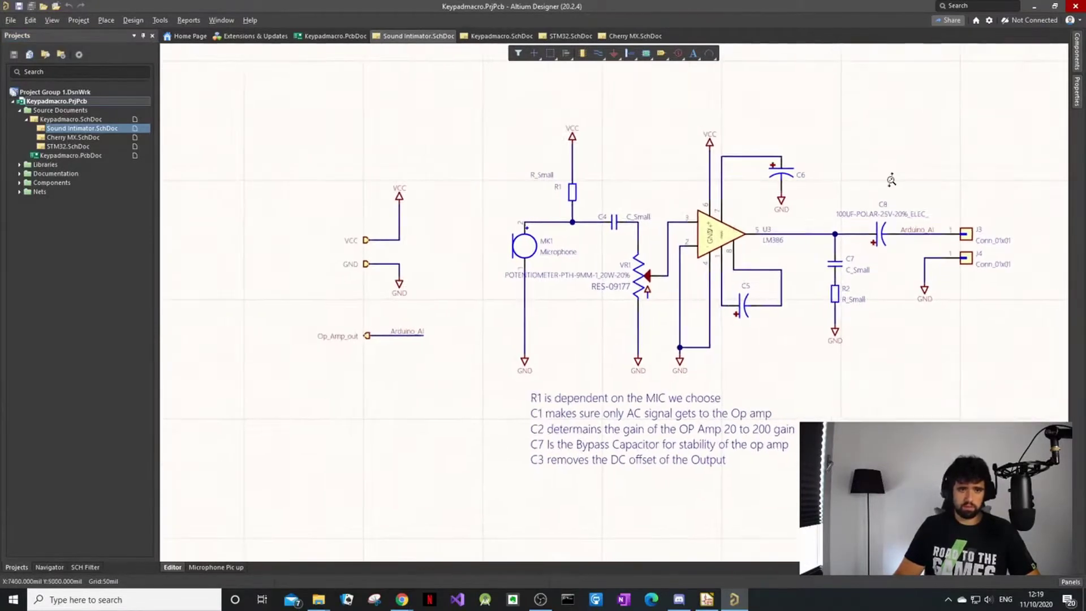
pyautogui.keyDown('ctrl'); pyautogui.scroll(3, 905, 176); pyautogui.keyUp('ctrl')
pyautogui.scroll(-3, 911, 174)
pyautogui.keyDown('ctrl'); pyautogui.scroll(-2, 911, 174); pyautogui.keyUp('ctrl')
pyautogui.keyDown('ctrl'); pyautogui.scroll(-1, 911, 175); pyautogui.keyUp('ctrl')
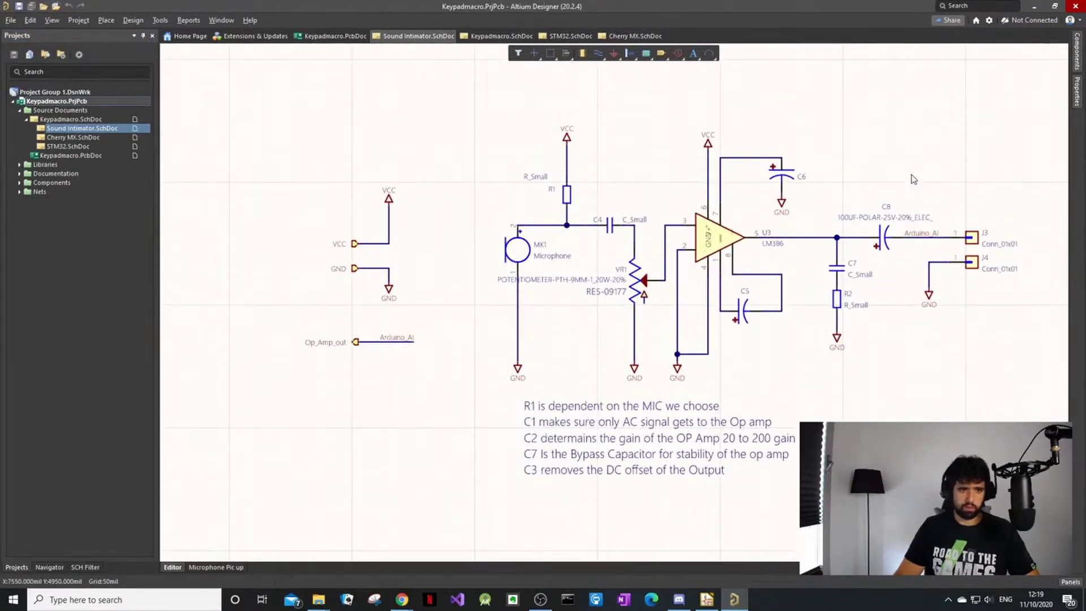
pyautogui.keyDown('shift'); pyautogui.hscroll(3, 904, 159); pyautogui.keyUp('shift')
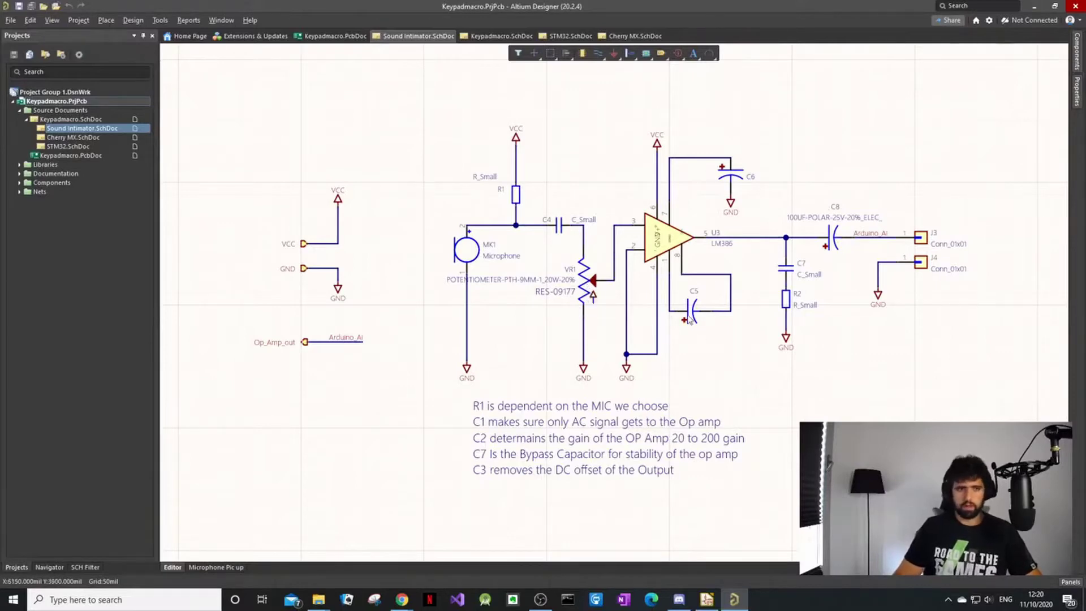
pyautogui.keyDown('ctrl'); pyautogui.scroll(5, 714, 302); pyautogui.keyUp('ctrl')
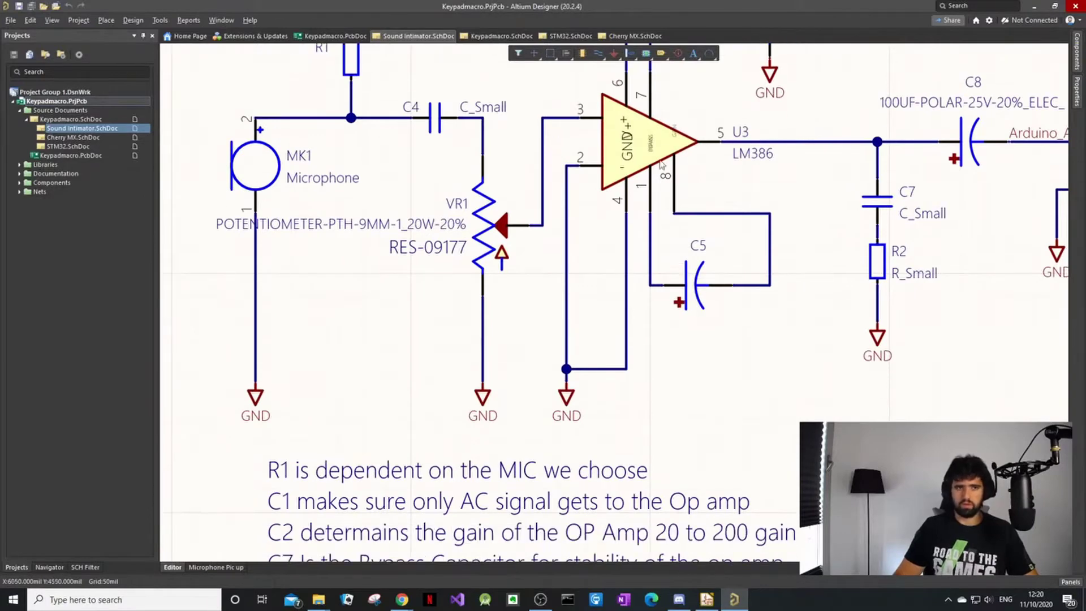
pyautogui.keyDown('ctrl'); pyautogui.scroll(-3, 695, 249); pyautogui.keyUp('ctrl')
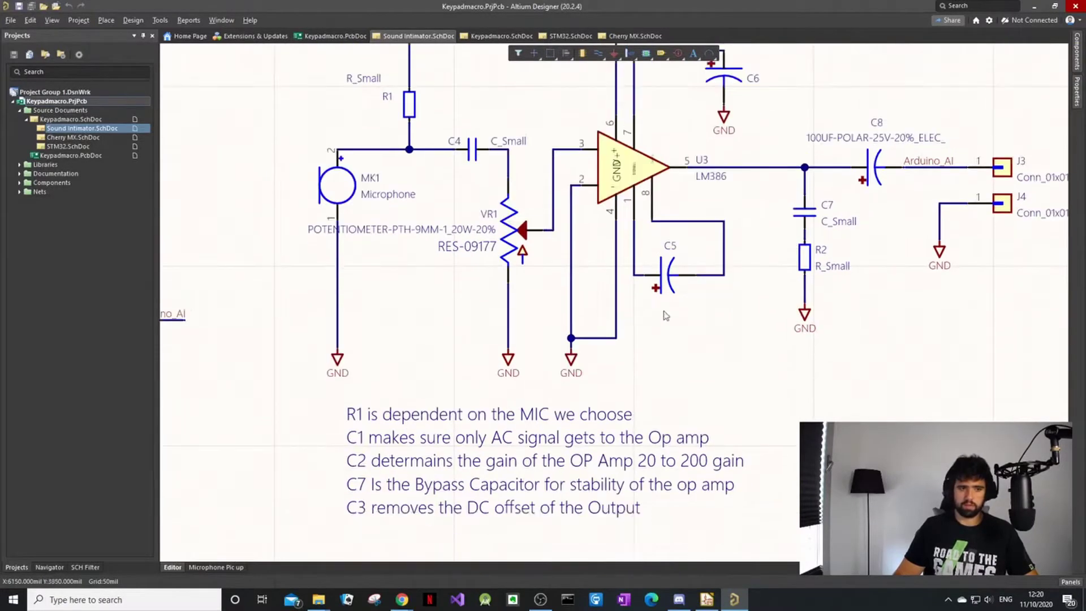
pyautogui.scroll(2, 781, 417)
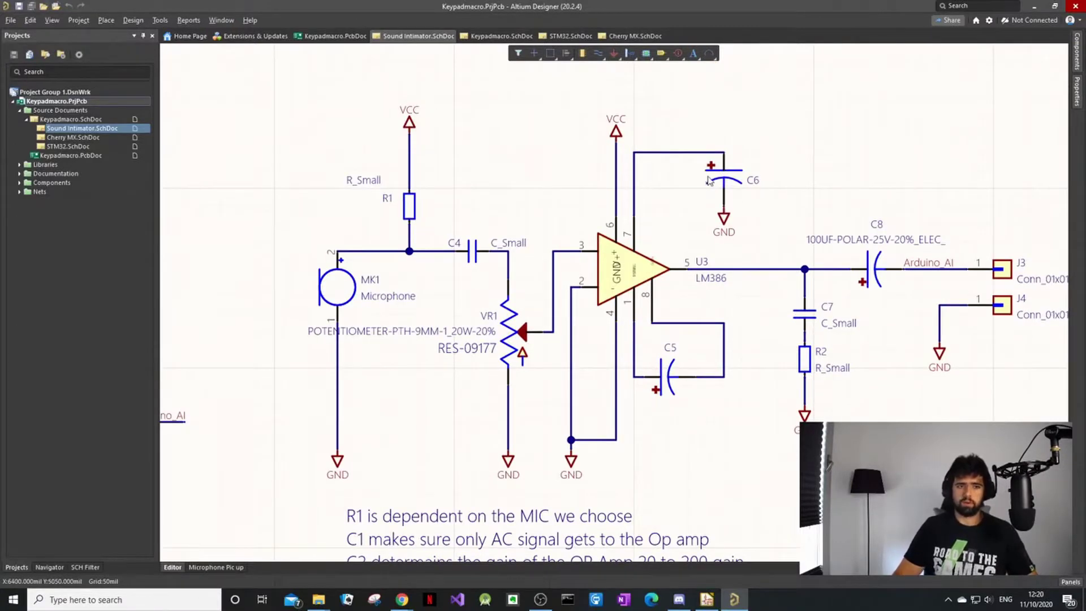
pyautogui.scroll(-2, 701, 203)
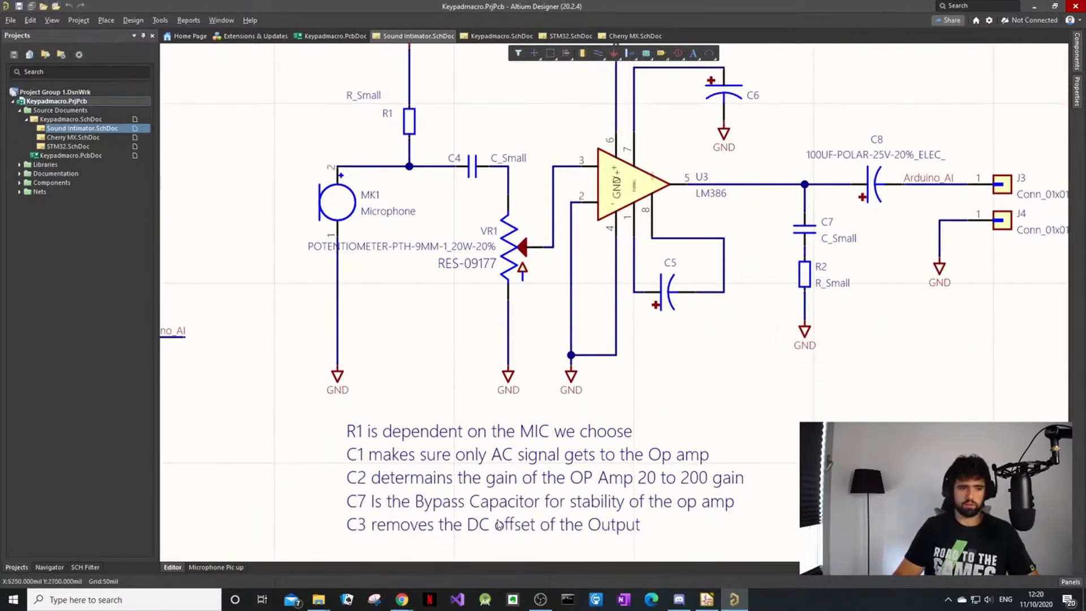
pyautogui.scroll(1, 939, 321)
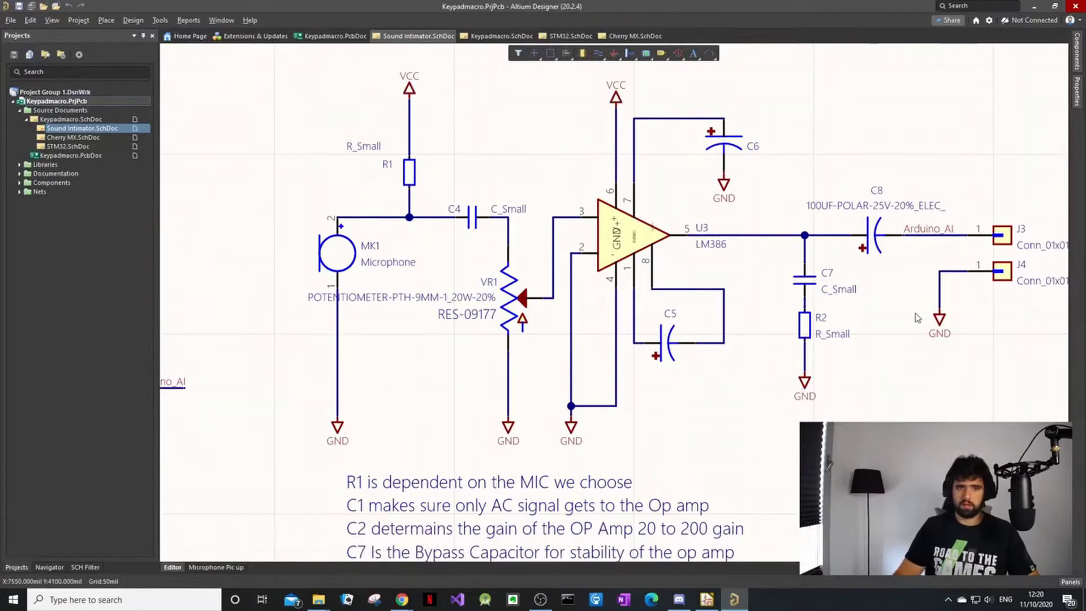
pyautogui.keyDown('ctrl'); pyautogui.scroll(-2, 687, 347); pyautogui.keyUp('ctrl')
pyautogui.scroll(1, 715, 354)
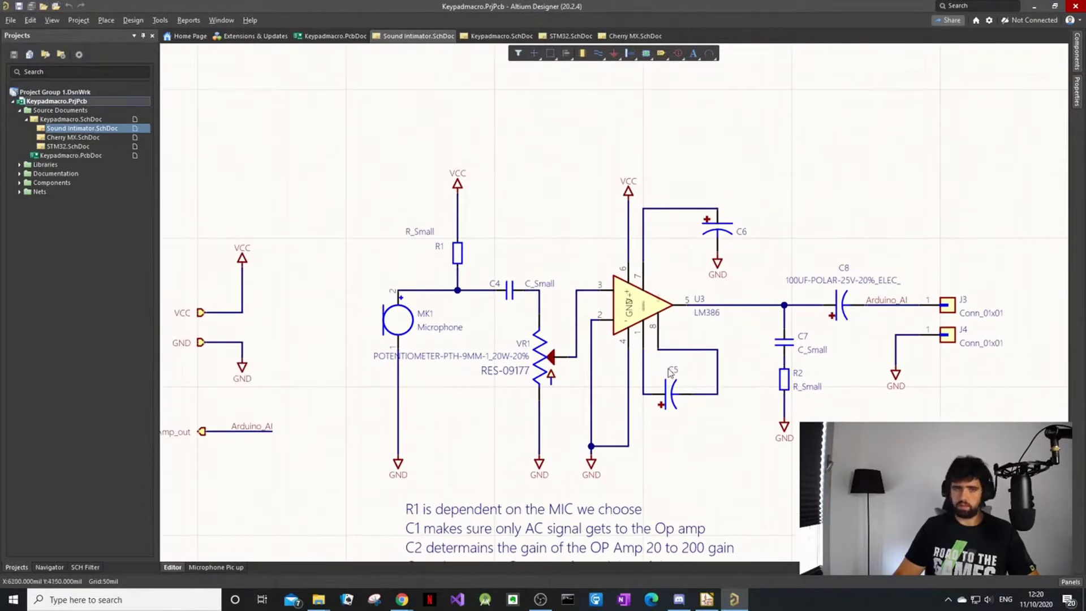
pyautogui.keyDown('ctrl'); pyautogui.scroll(1, 594, 374); pyautogui.keyUp('ctrl')
pyautogui.moveTo(594, 374); pyautogui.dragTo(634, 376, button='right')
pyautogui.keyDown('shift'); pyautogui.hscroll(-2, 627, 365); pyautogui.keyUp('shift')
pyautogui.keyDown('ctrl'); pyautogui.scroll(-2, 362, 340); pyautogui.keyUp('ctrl')
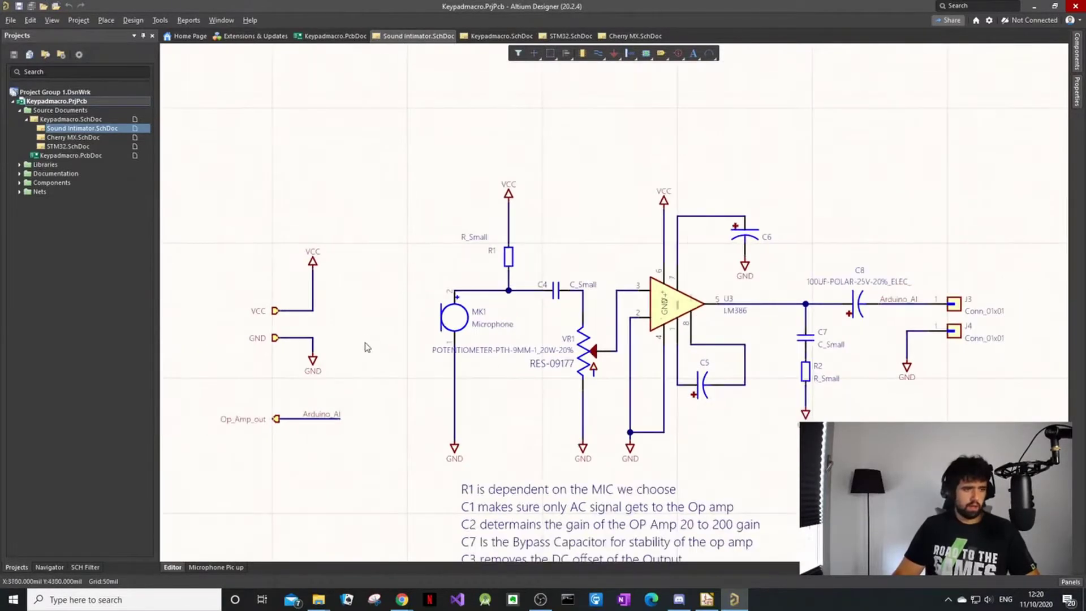
pyautogui.keyDown('ctrl'); pyautogui.scroll(1, 331, 377); pyautogui.keyUp('ctrl')
pyautogui.keyDown('ctrl'); pyautogui.scroll(1, 331, 378); pyautogui.keyUp('ctrl')
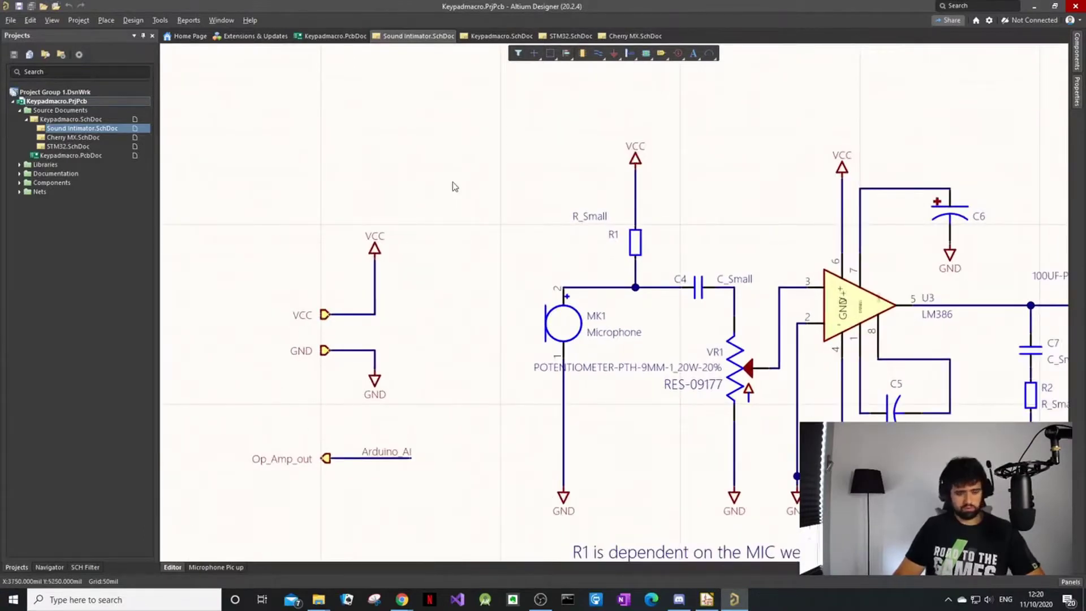
# Place a new Port on the Sound Intimator sheet and select the VCC port.
pyautogui.press('p')
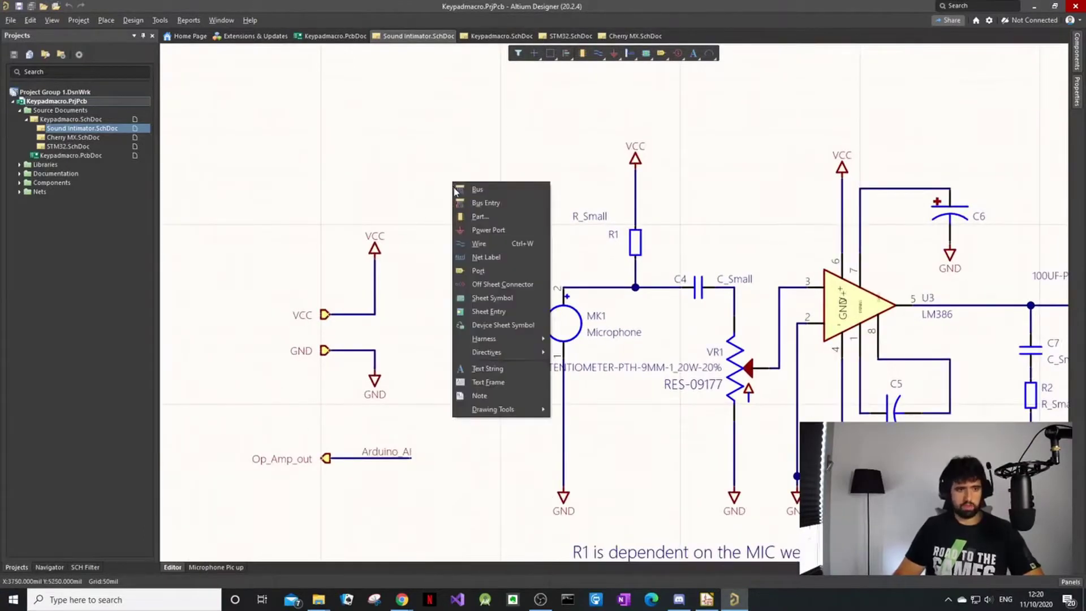
pyautogui.click(505, 269)
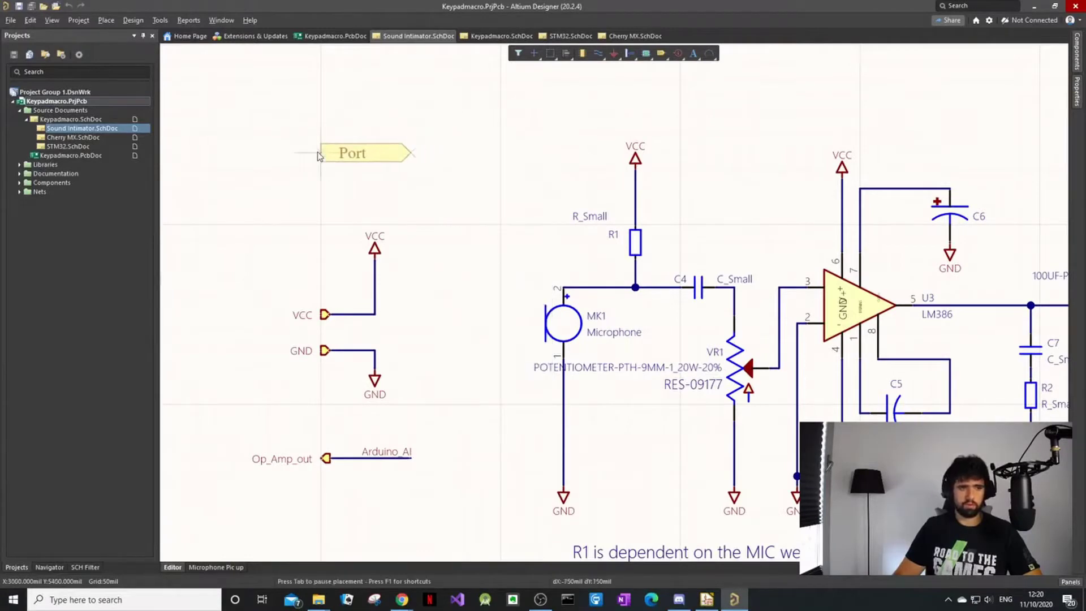
pyautogui.click(403, 173)
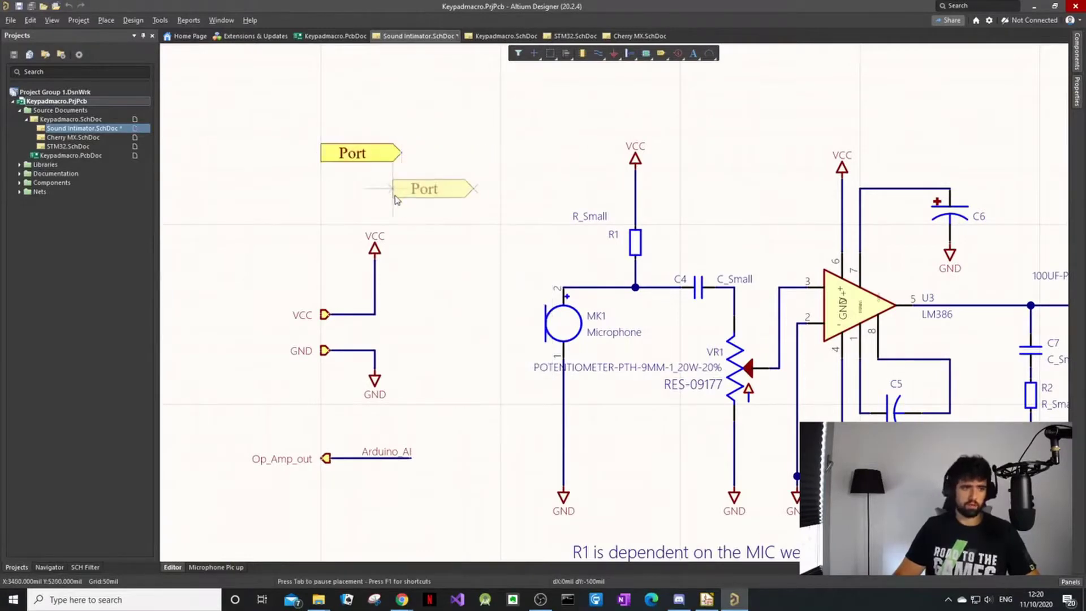
pyautogui.click(323, 315)
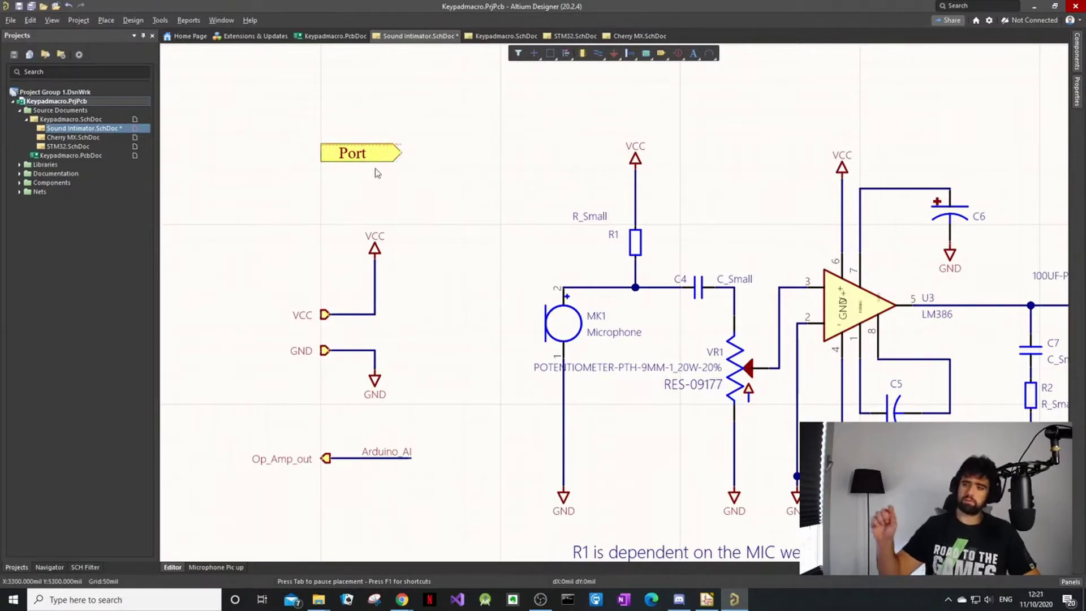
# Compare with the Keypadmacro top sheet, then start and cancel placing a net label.
pyautogui.click(71, 119)
pyautogui.scroll(1, 679, 346)
pyautogui.keyDown('ctrl'); pyautogui.scroll(1, 675, 387); pyautogui.keyUp('ctrl')
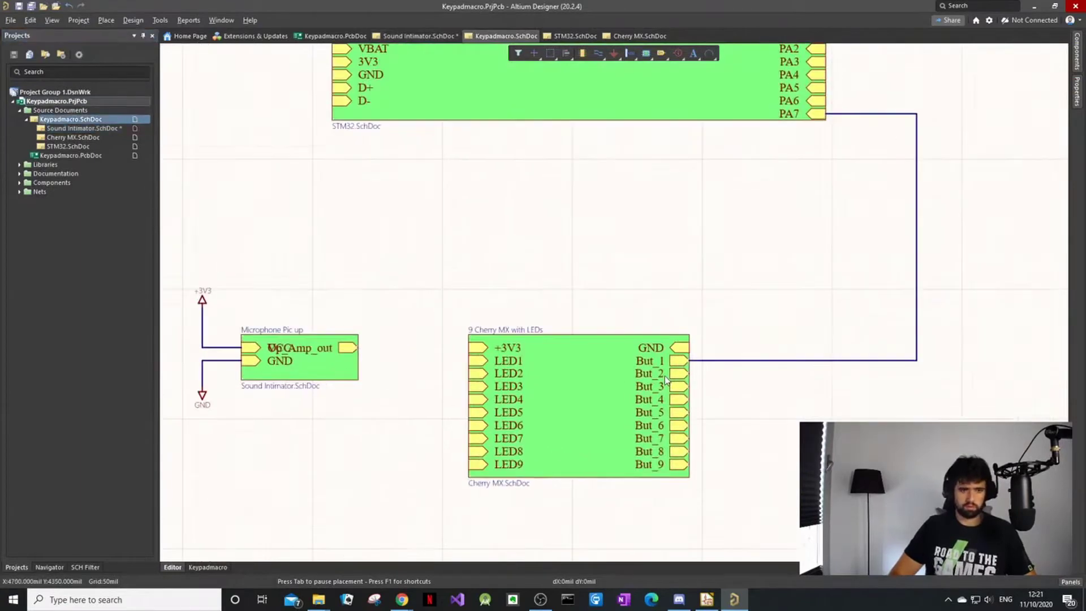
pyautogui.click(59, 129)
pyautogui.scroll(-1, 660, 251)
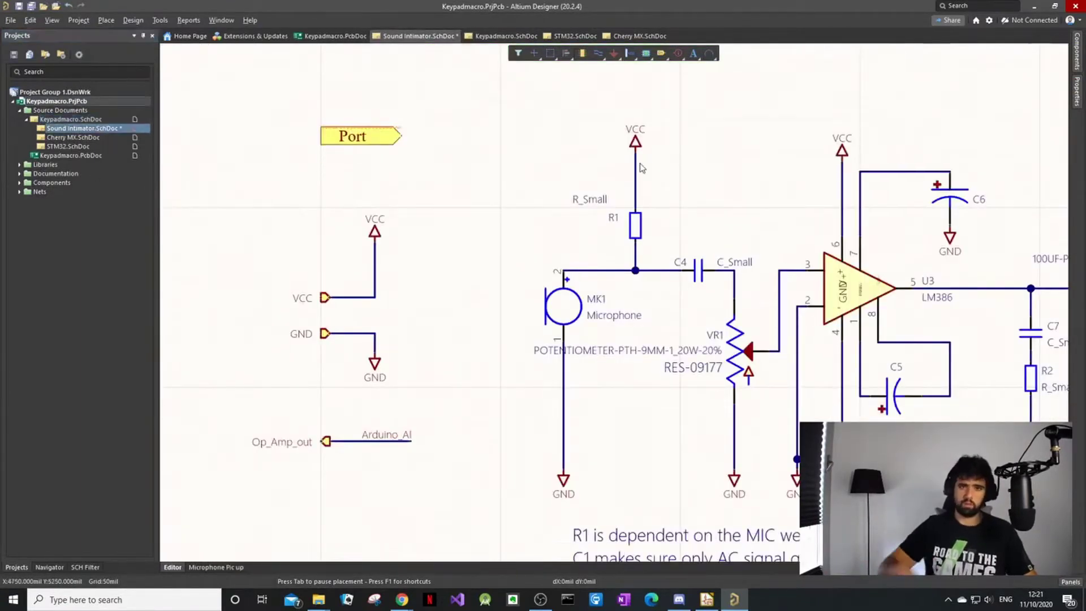
pyautogui.keyDown('ctrl'); pyautogui.scroll(-1, 903, 337); pyautogui.keyUp('ctrl')
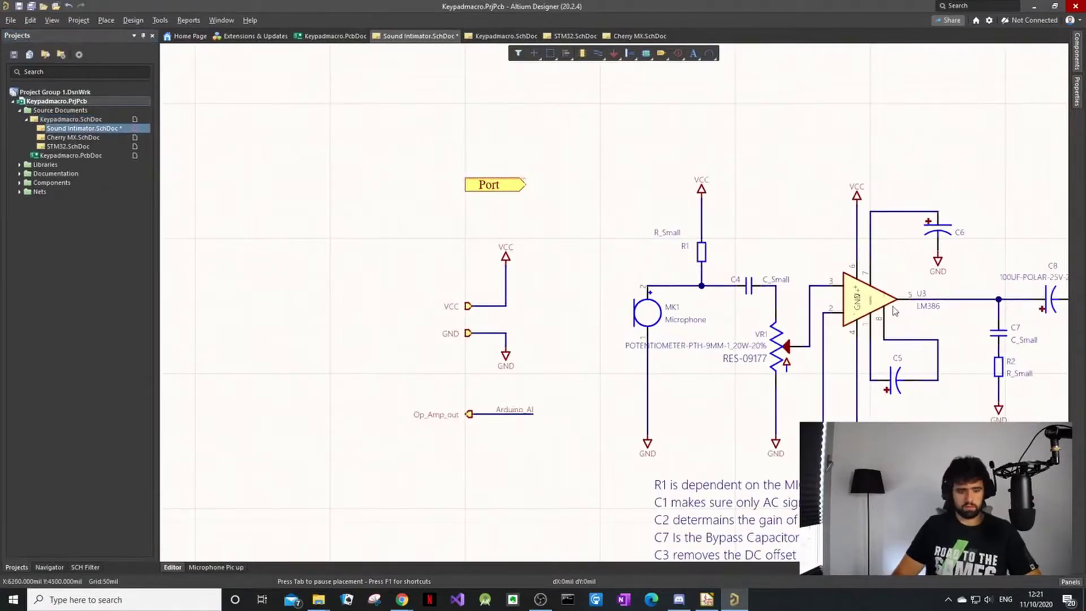
pyautogui.press('p')
pyautogui.click(955, 383)
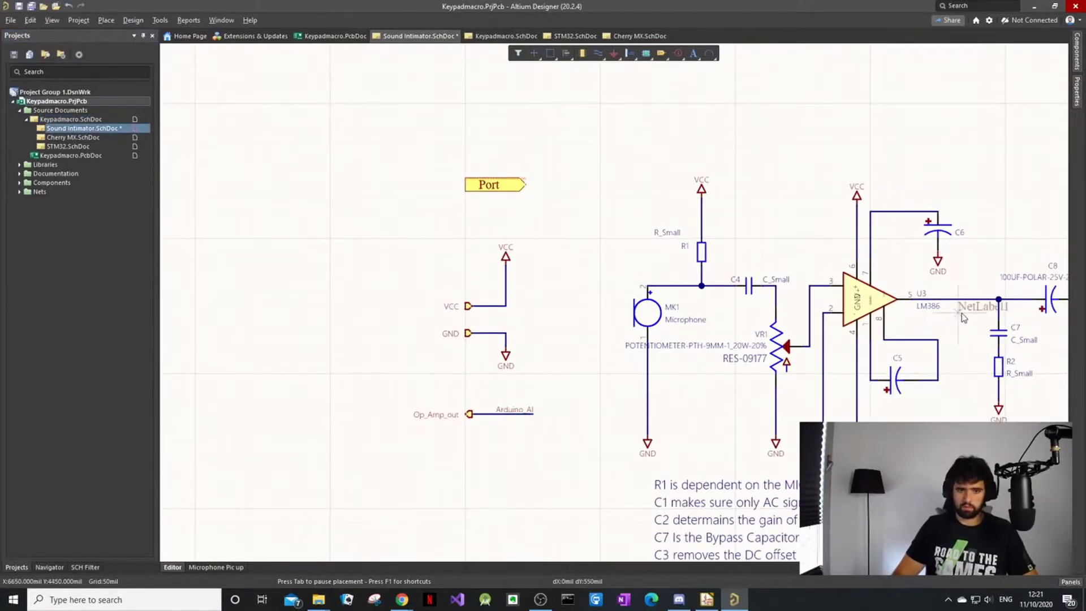
pyautogui.scroll(-1, 948, 305)
pyautogui.keyDown('ctrl'); pyautogui.scroll(-1, 949, 303); pyautogui.keyUp('ctrl')
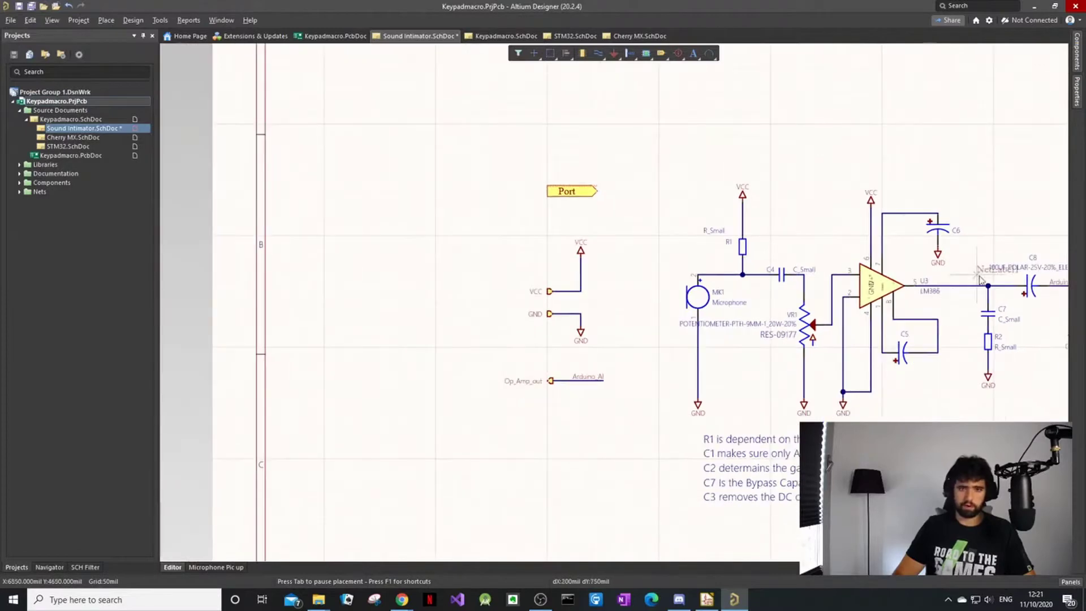
pyautogui.keyDown('shift'); pyautogui.scroll(-4, 980, 279); pyautogui.keyUp('shift')
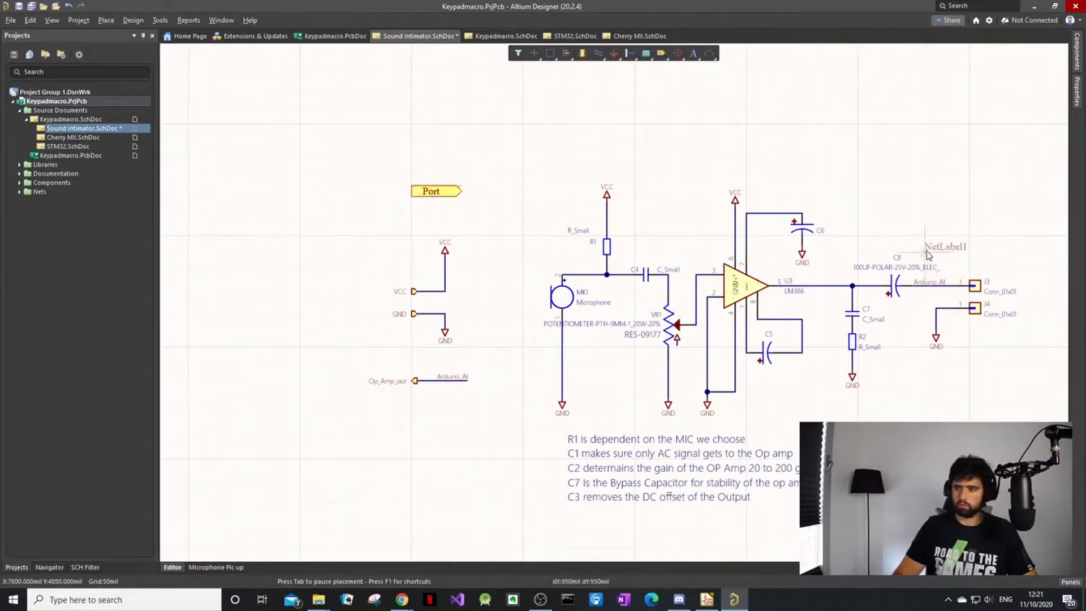
pyautogui.rightClick(915, 256)
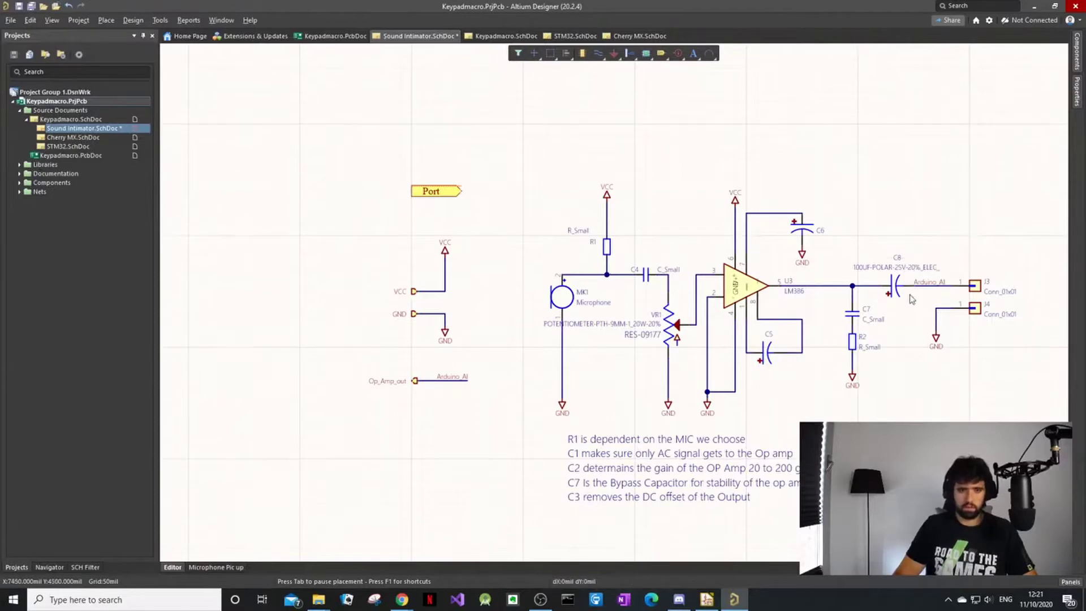
pyautogui.scroll(-2, 911, 301)
pyautogui.keyDown('ctrl'); pyautogui.scroll(1, 773, 362); pyautogui.keyUp('ctrl')
pyautogui.keyDown('ctrl'); pyautogui.scroll(-1, 774, 362); pyautogui.keyUp('ctrl')
pyautogui.scroll(1, 773, 361)
pyautogui.keyDown('ctrl'); pyautogui.scroll(2, 799, 353); pyautogui.keyUp('ctrl')
pyautogui.keyDown('ctrl'); pyautogui.scroll(-4, 812, 359); pyautogui.keyUp('ctrl')
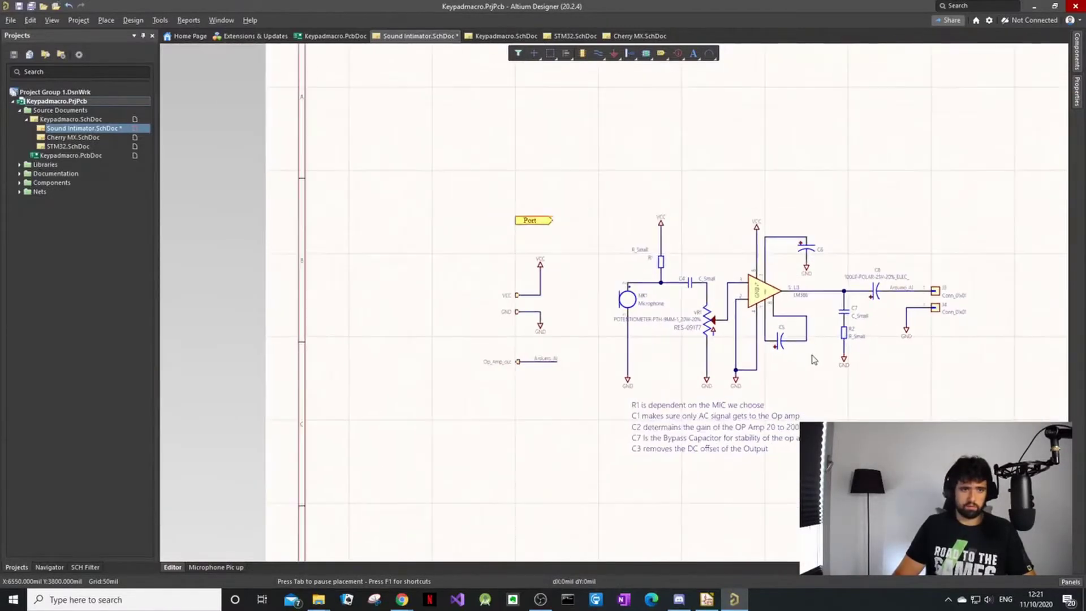
pyautogui.keyDown('ctrl'); pyautogui.scroll(1, 917, 283); pyautogui.keyUp('ctrl')
pyautogui.scroll(3, 768, 335)
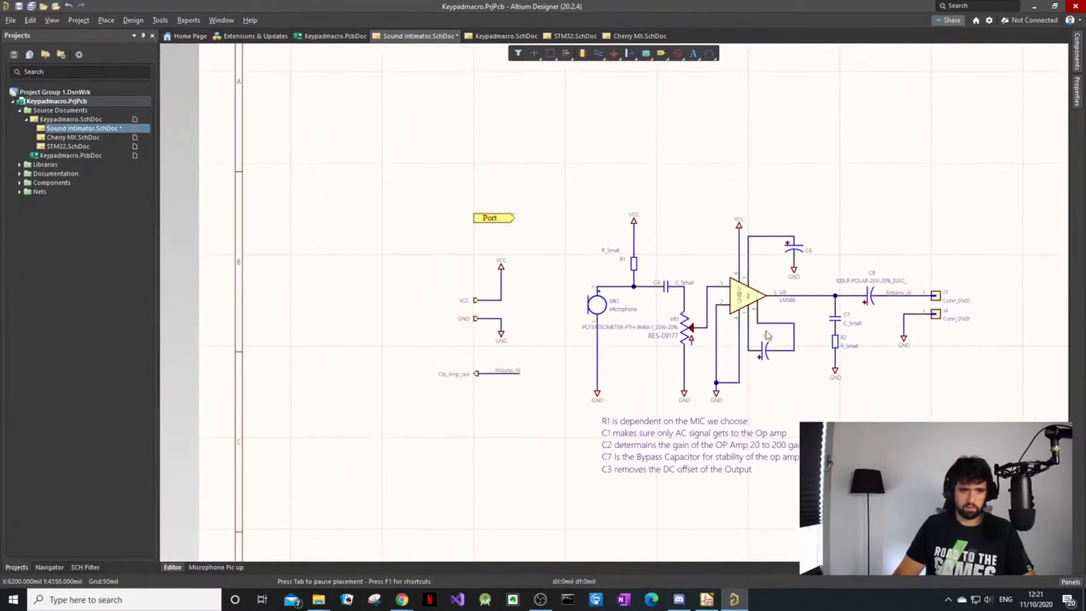
pyautogui.scroll(-3, 768, 335)
pyautogui.keyDown('ctrl'); pyautogui.scroll(1, 768, 335); pyautogui.keyUp('ctrl')
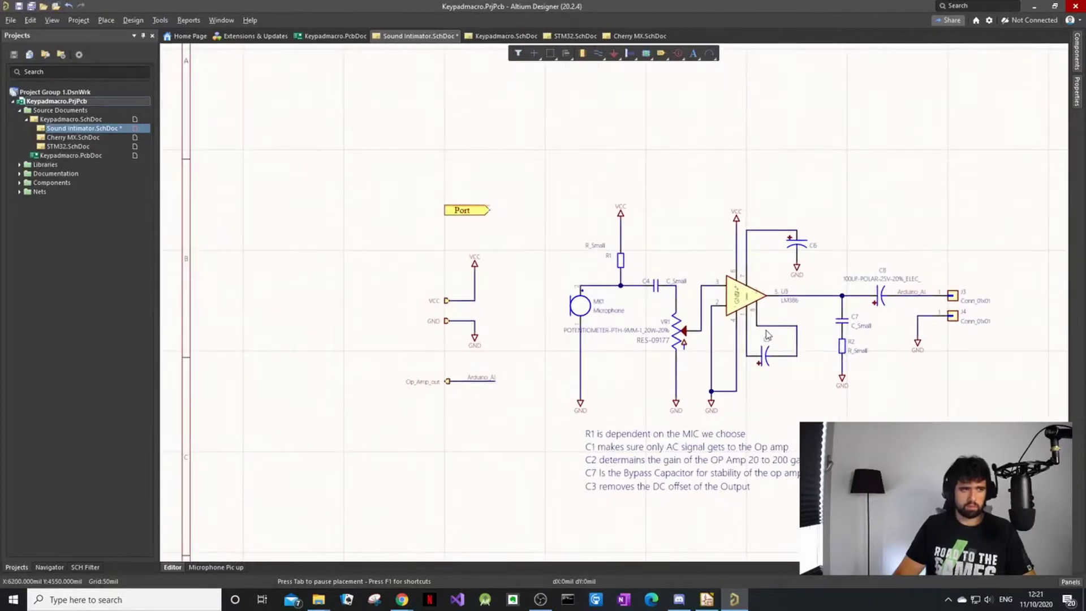
pyautogui.scroll(-2, 768, 335)
pyautogui.keyDown('ctrl'); pyautogui.scroll(1, 768, 335); pyautogui.keyUp('ctrl')
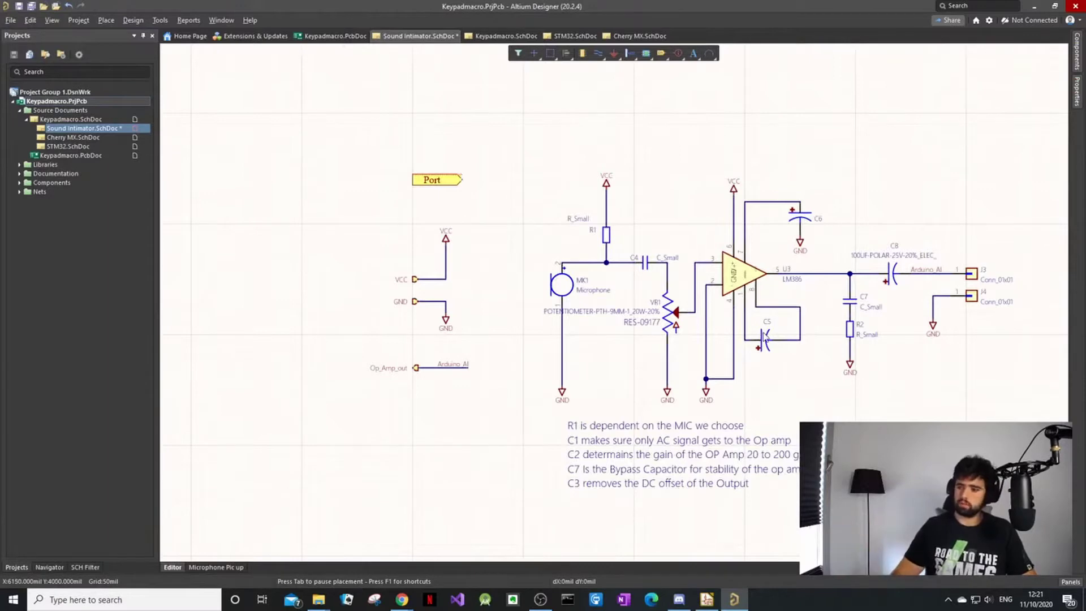
# Drop capacitor C5 in place and briefly check the Keypadmacro top-level sheet.
pyautogui.click(765, 340)
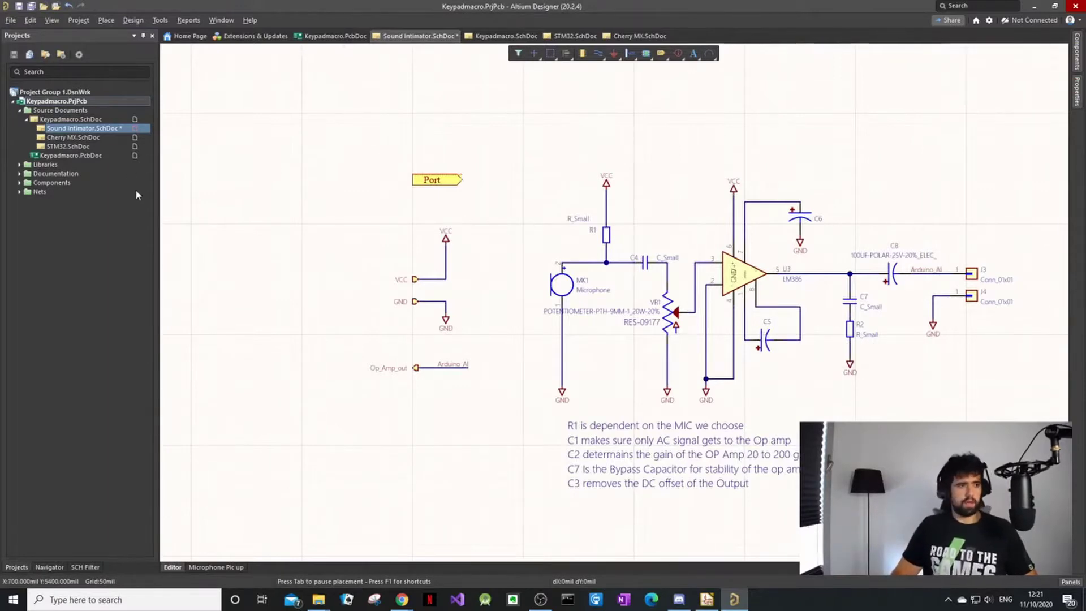
pyautogui.click(66, 119)
pyautogui.click(78, 130)
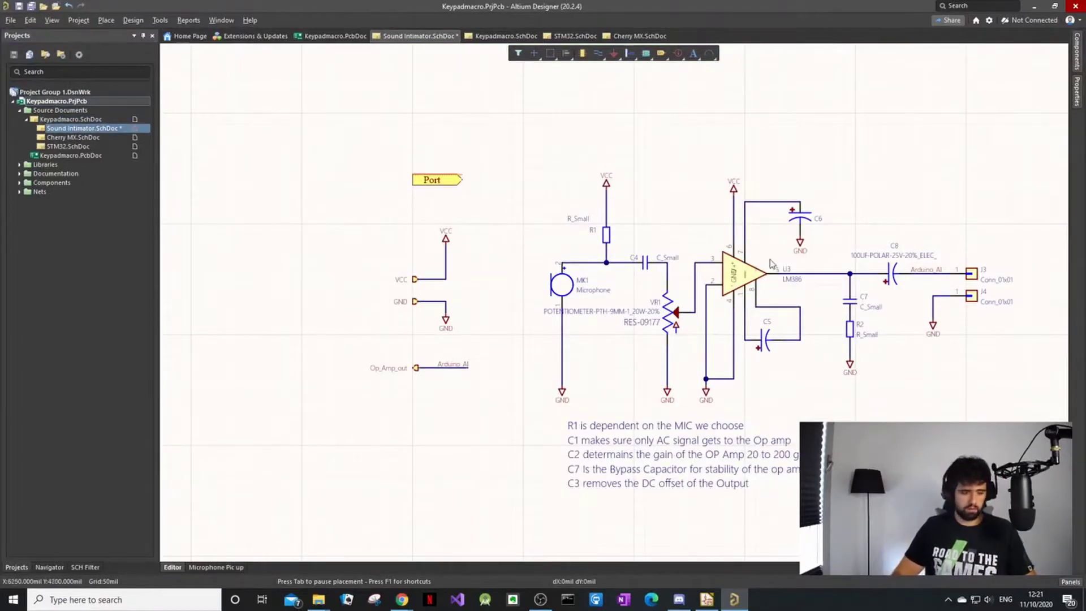
pyautogui.keyDown('ctrl'); pyautogui.scroll(-2, 772, 263); pyautogui.keyUp('ctrl')
pyautogui.keyDown('ctrl'); pyautogui.scroll(-2, 729, 304); pyautogui.keyUp('ctrl')
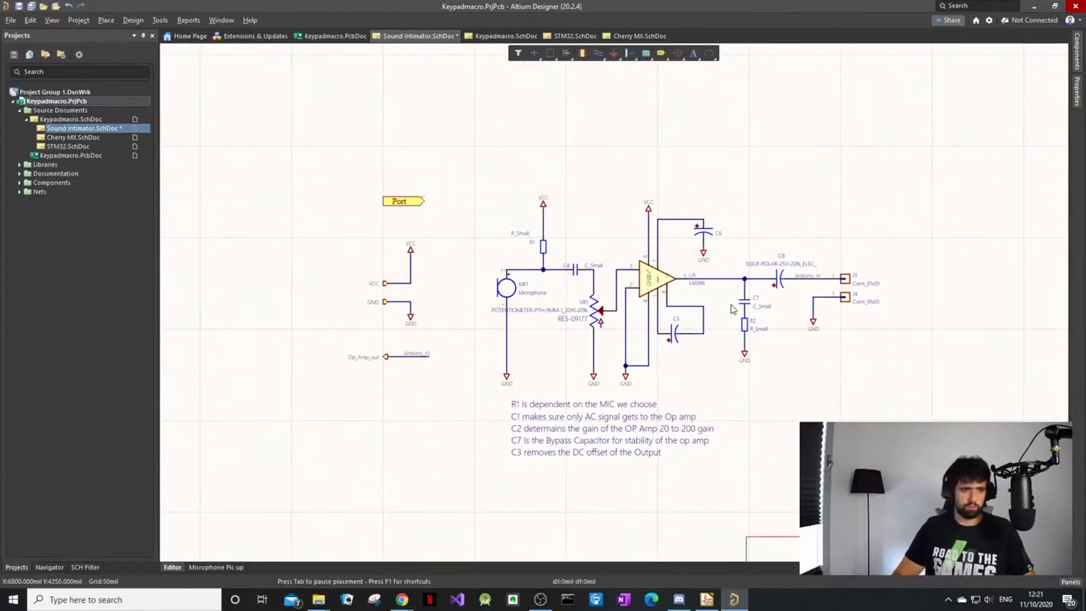
pyautogui.keyDown('shift'); pyautogui.scroll(1, 731, 305); pyautogui.keyUp('shift')
pyautogui.keyDown('shift'); pyautogui.scroll(-2, 729, 309); pyautogui.keyUp('shift')
pyautogui.keyDown('ctrl'); pyautogui.scroll(3, 351, 257); pyautogui.keyUp('ctrl')
# Delete the unused Port, move the left ports and wires up-left, and show Keypadmacro.SchLib parts.
pyautogui.moveTo(390, 148); pyautogui.dragTo(281, 210)
pyautogui.press('Delete')
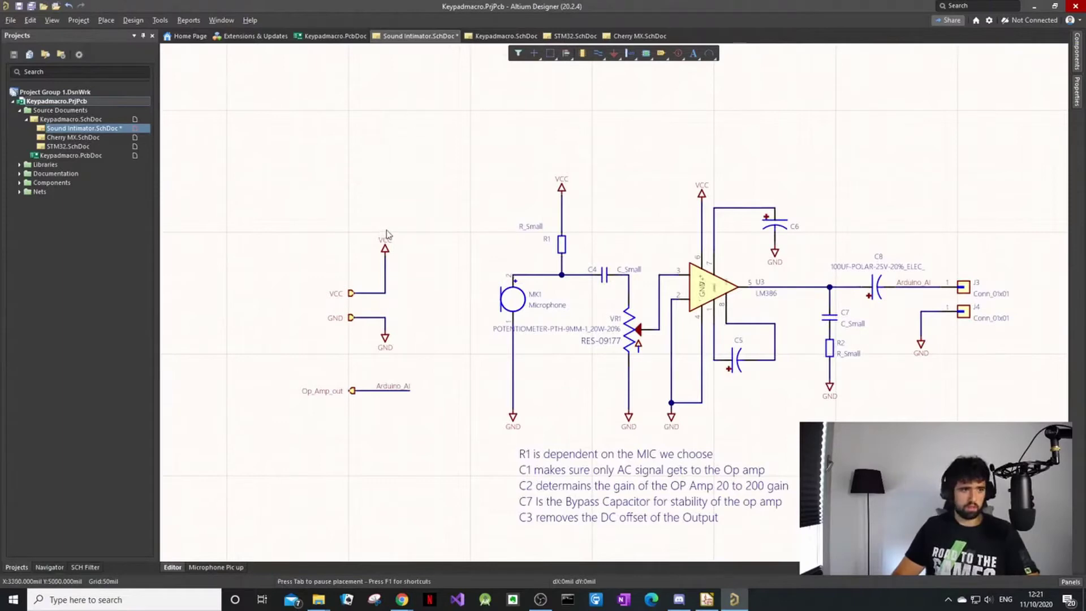
pyautogui.moveTo(426, 228); pyautogui.dragTo(266, 443)
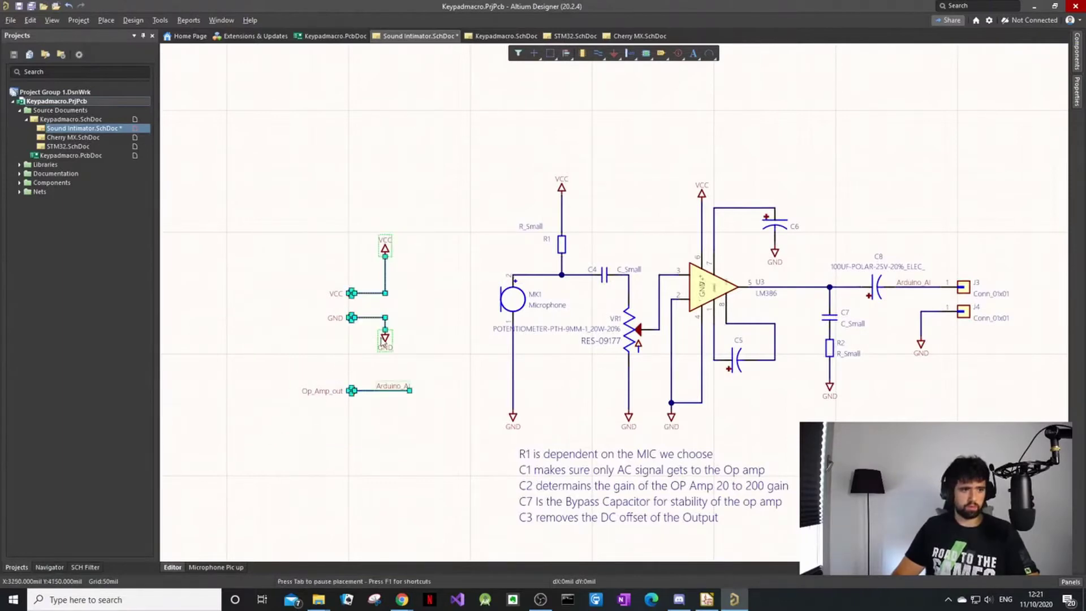
pyautogui.moveTo(384, 339); pyautogui.dragTo(346, 298)
pyautogui.keyDown('ctrl'); pyautogui.scroll(2, 564, 256); pyautogui.keyUp('ctrl')
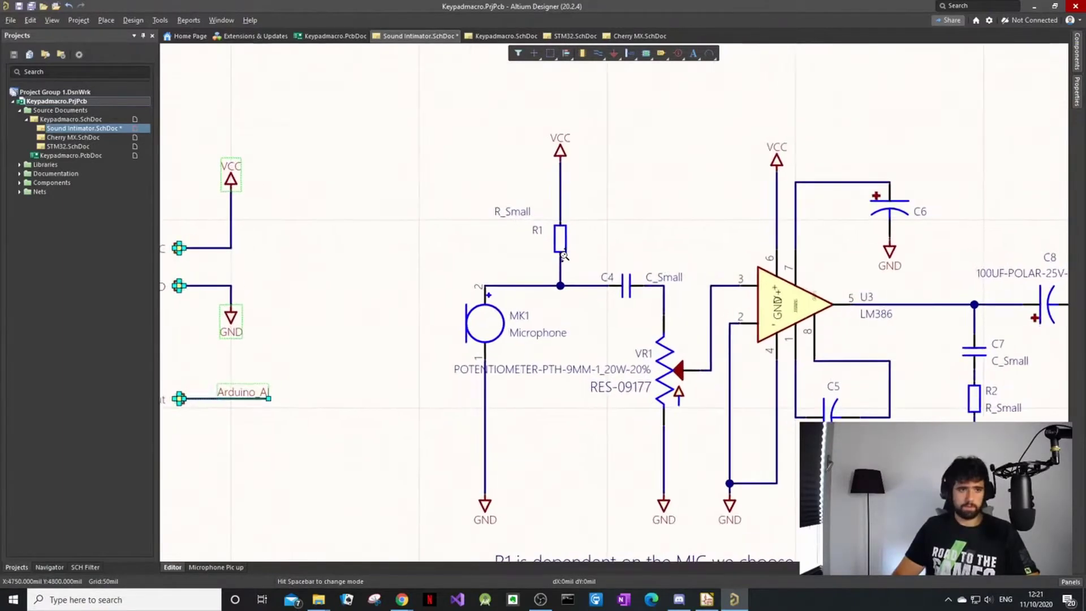
pyautogui.keyDown('ctrl'); pyautogui.scroll(-2, 564, 256); pyautogui.keyUp('ctrl')
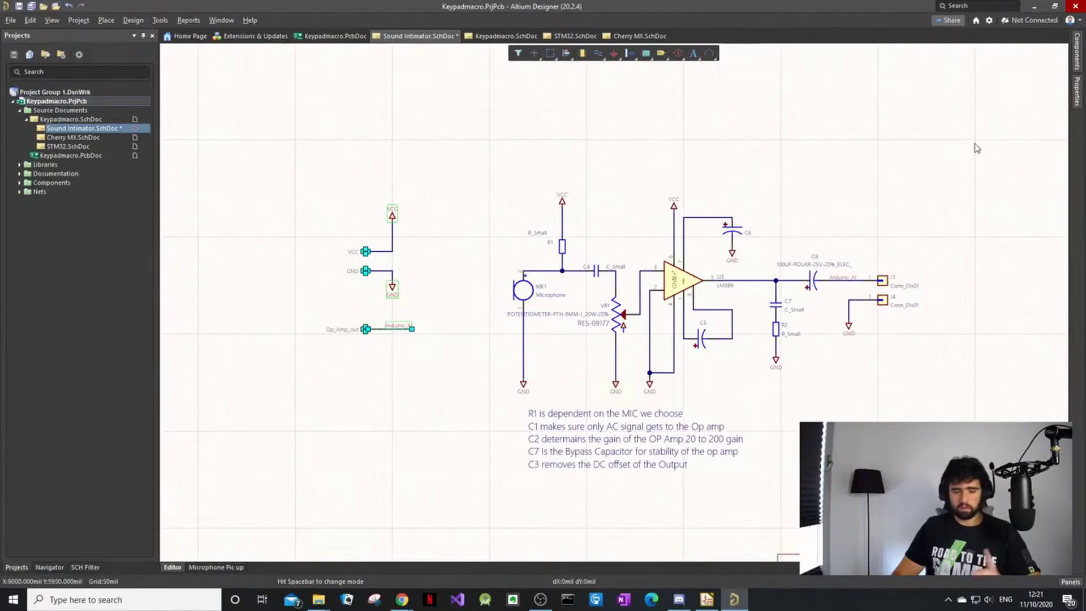
pyautogui.click(1075, 61)
pyautogui.click(1074, 65)
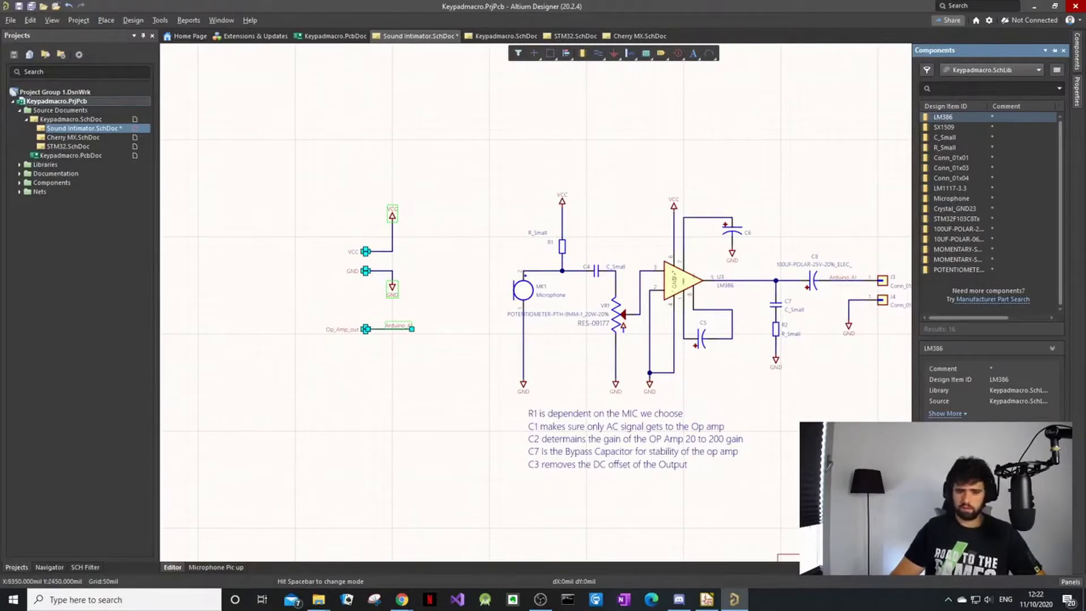
# Switch the Components panel to Manufacturer Part Search.
pyautogui.click(988, 600)
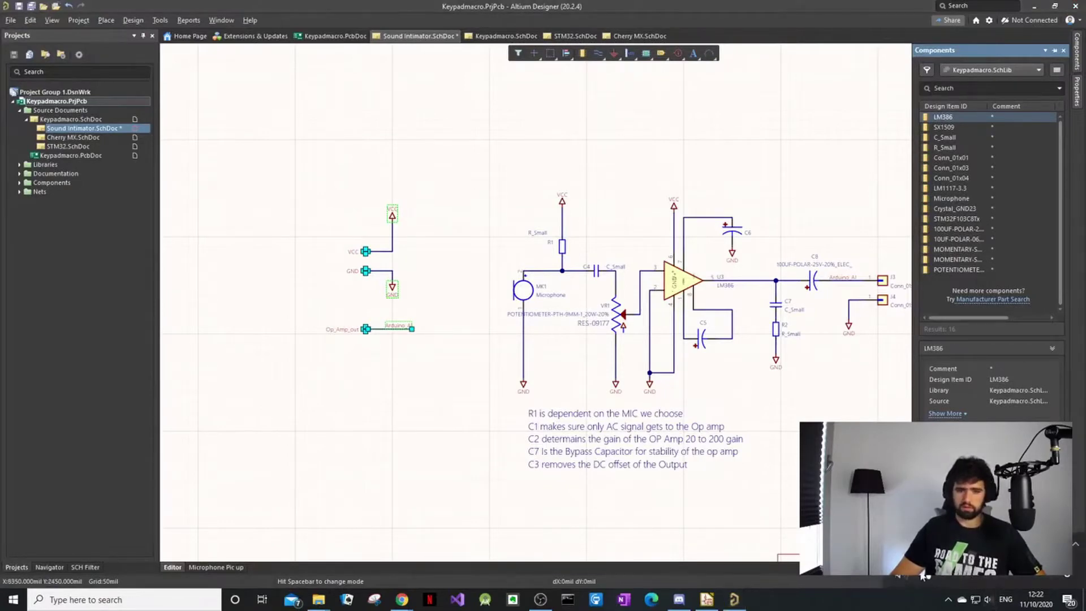
pyautogui.click(992, 300)
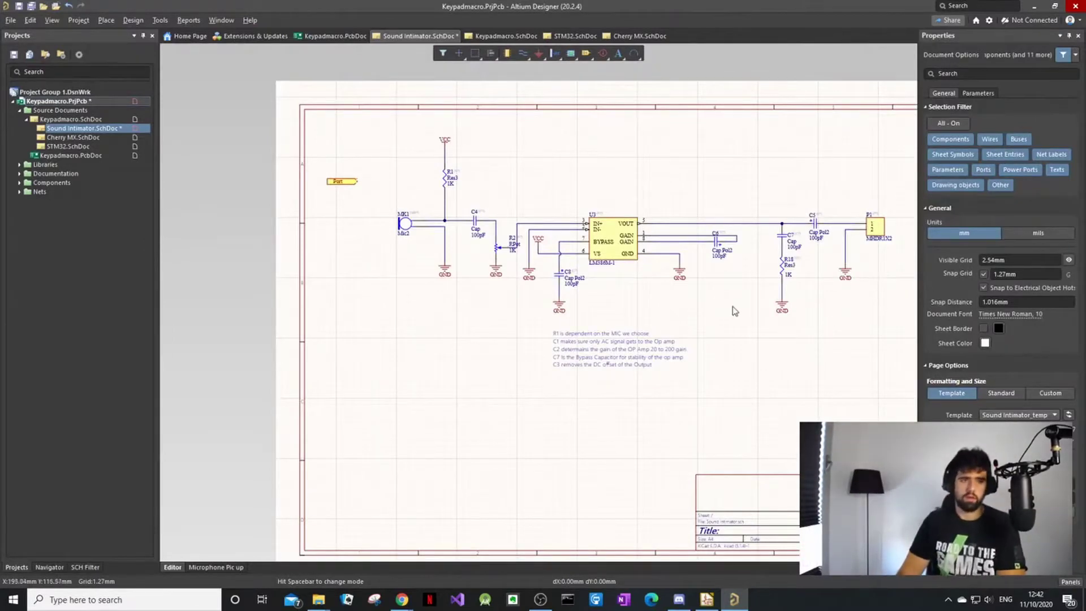
# Zoom and pan to view the whole schematic sheet.
pyautogui.moveTo(727, 307); pyautogui.dragTo(724, 311, button='middle')
pyautogui.moveTo(618, 231); pyautogui.dragTo(561, 209, button='middle')
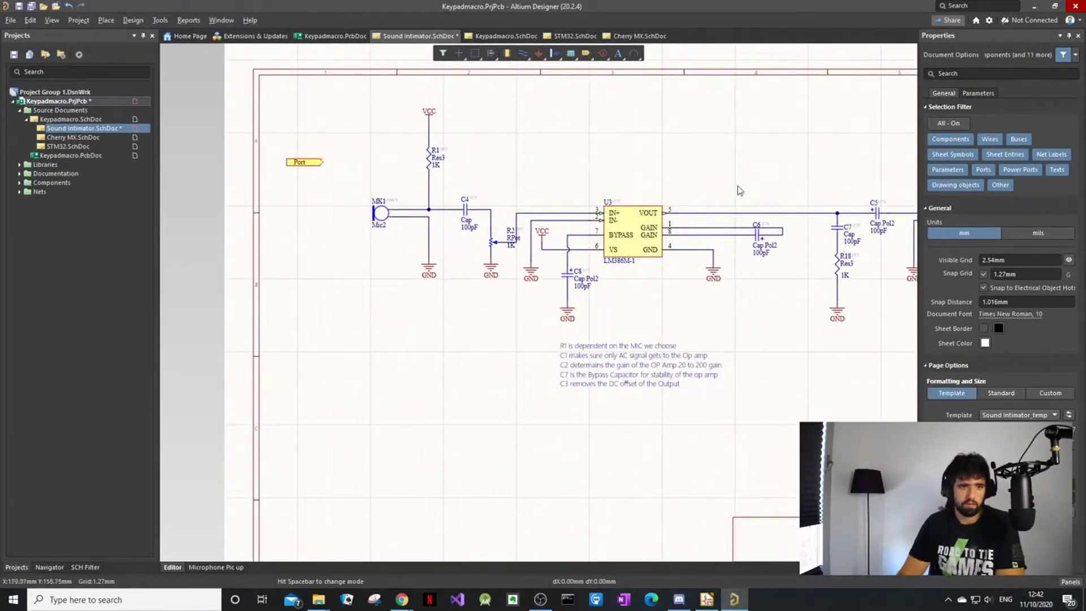
pyautogui.keyDown('ctrl'); pyautogui.scroll(-1, 764, 207); pyautogui.keyUp('ctrl')
pyautogui.keyDown('ctrl'); pyautogui.scroll(-1, 850, 208); pyautogui.keyUp('ctrl')
pyautogui.keyDown('ctrl'); pyautogui.scroll(-1, 849, 208); pyautogui.keyUp('ctrl')
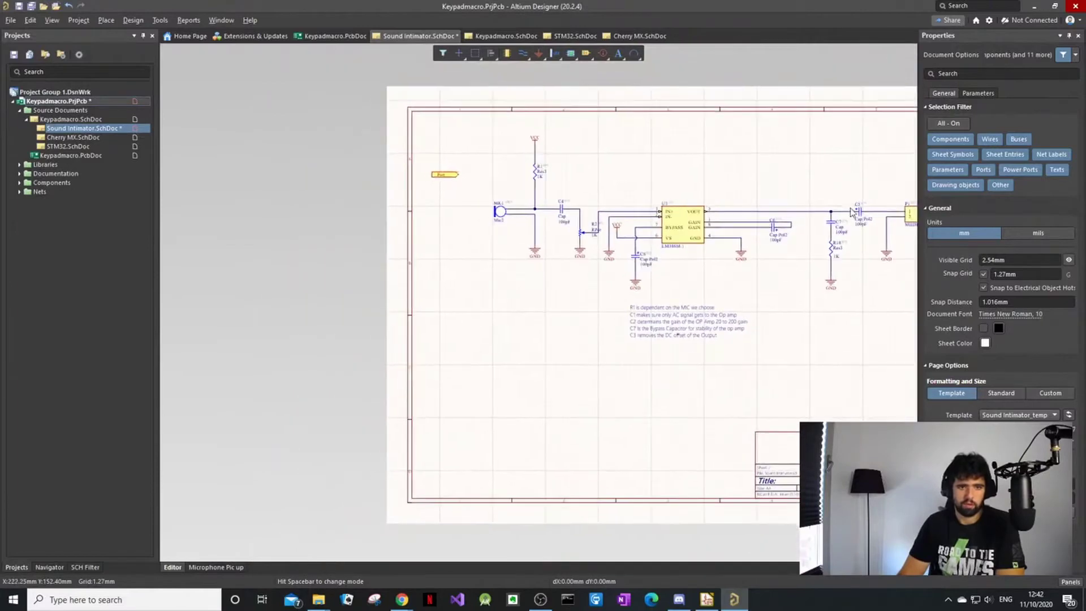
pyautogui.keyDown('shift'); pyautogui.hscroll(3, 891, 230); pyautogui.keyUp('shift')
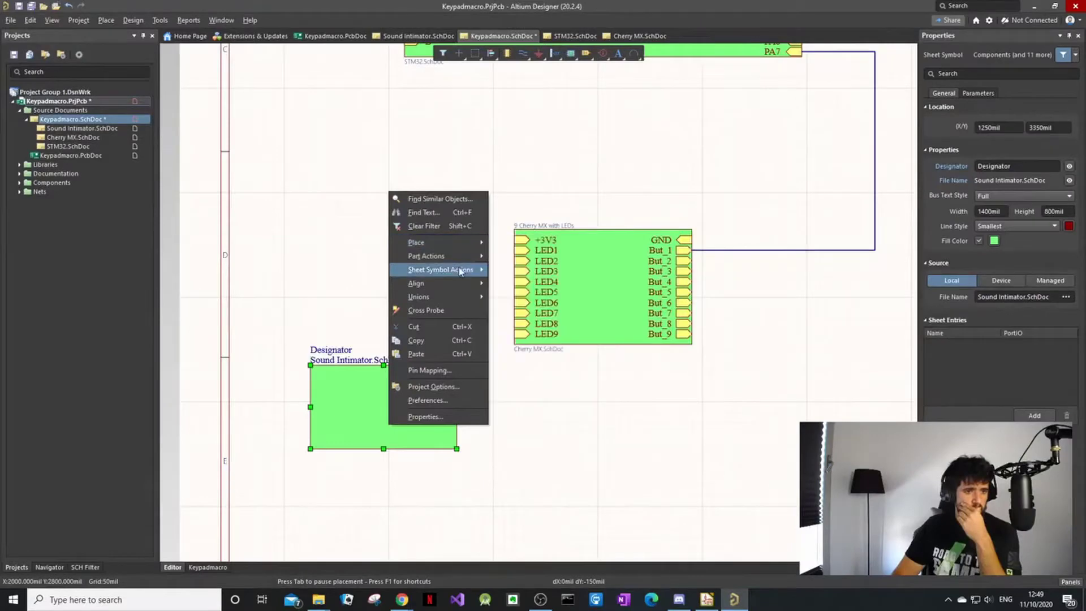
# Dismiss the sheet symbol options and look through the Design menu on the Sound Intimator sheet.
pyautogui.moveTo(457, 271)
pyautogui.click(247, 167)
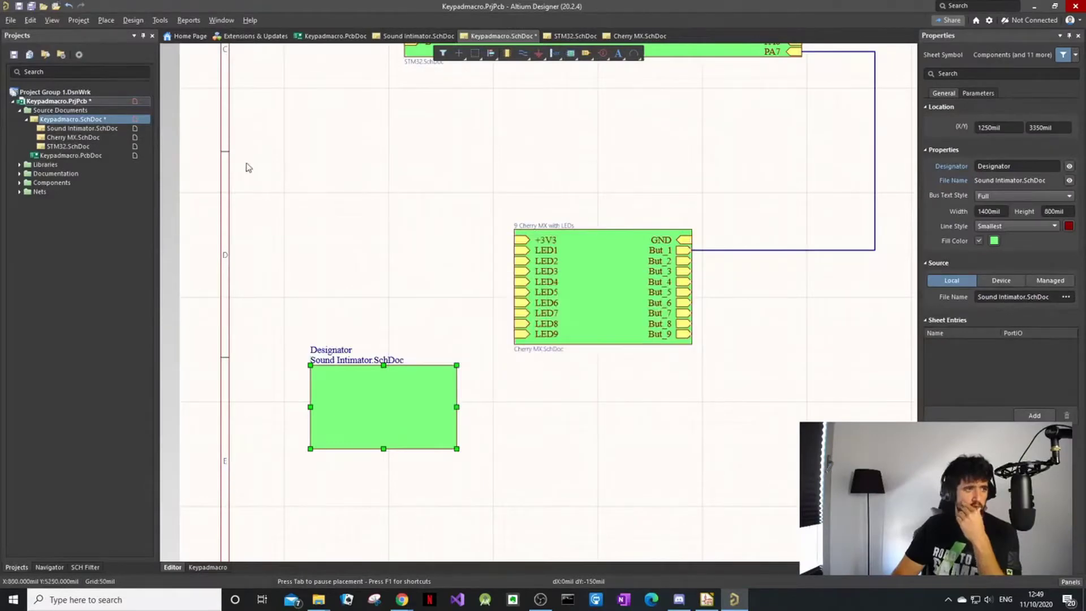
pyautogui.click(65, 130)
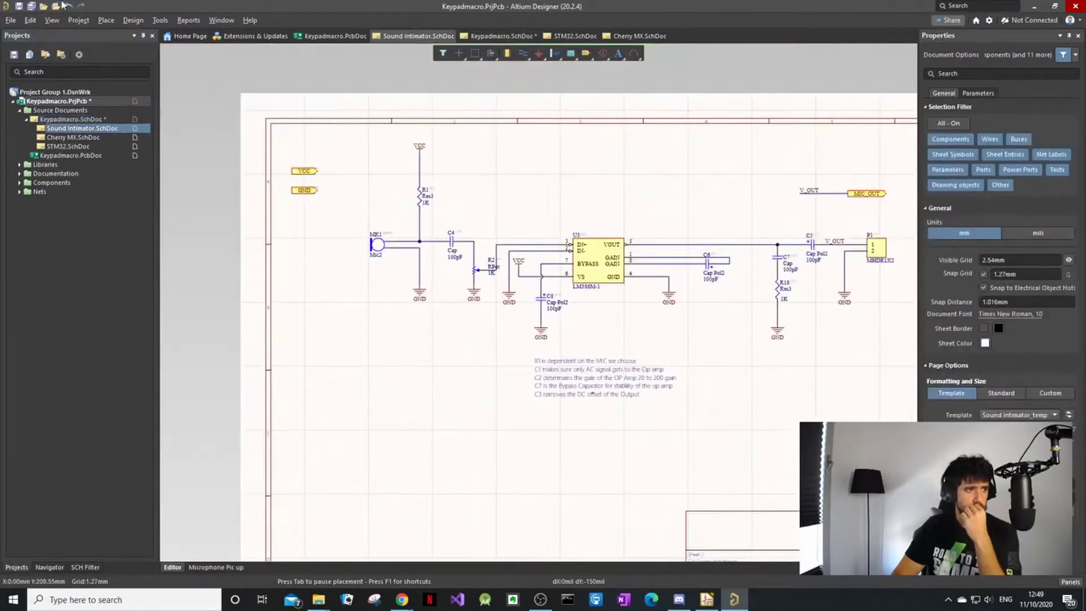
pyautogui.click(135, 20)
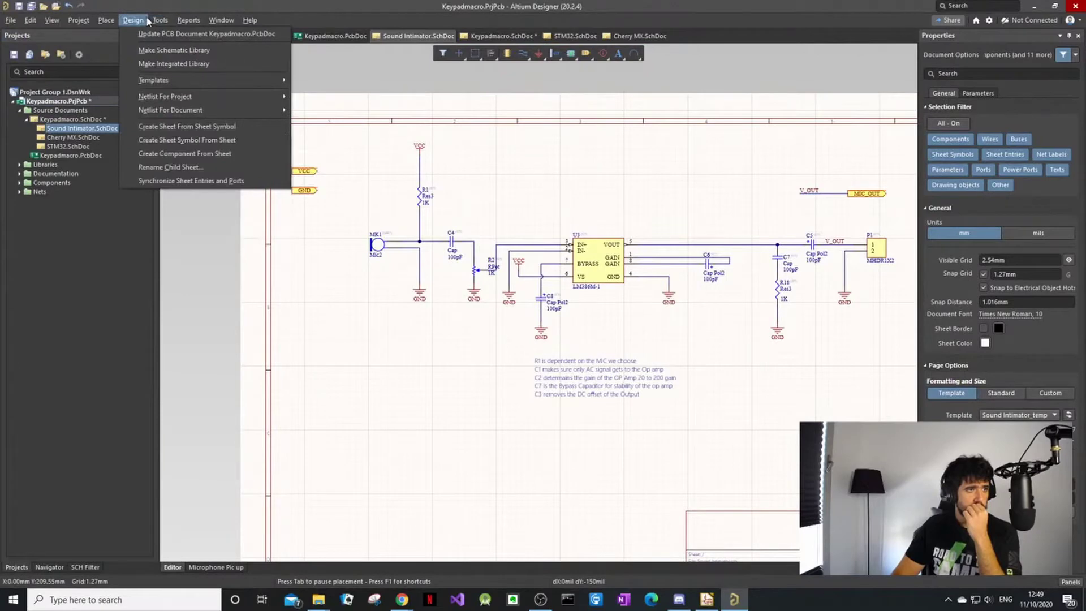
pyautogui.moveTo(72, 23)
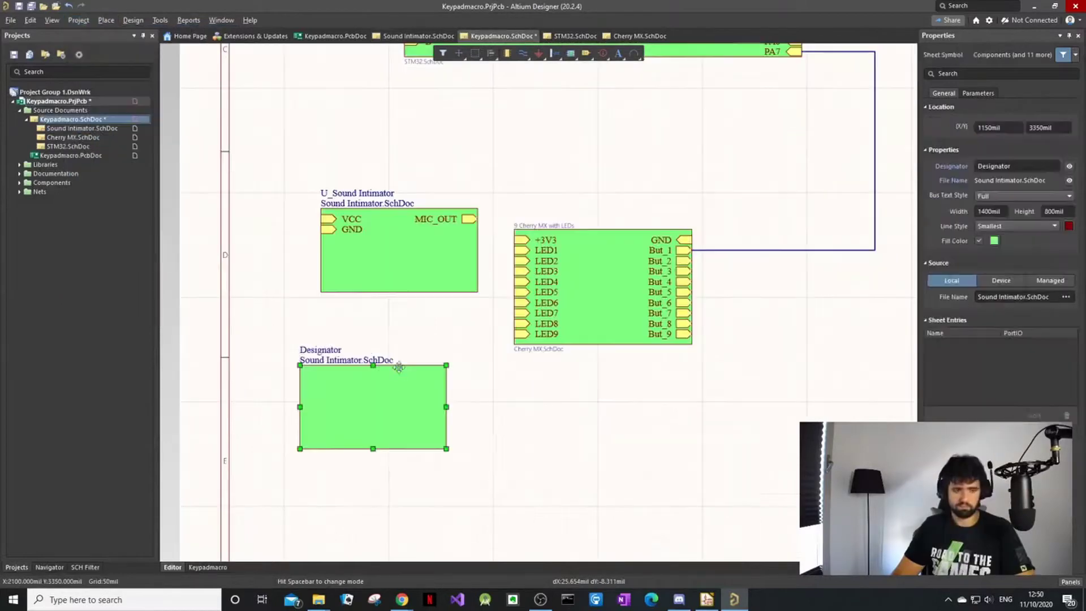
pyautogui.press('Escape')
# Select the U_Sound Intimator symbol and run Design > Create Sheet Symbol From Sheet.
pyautogui.click(407, 276)
pyautogui.click(134, 21)
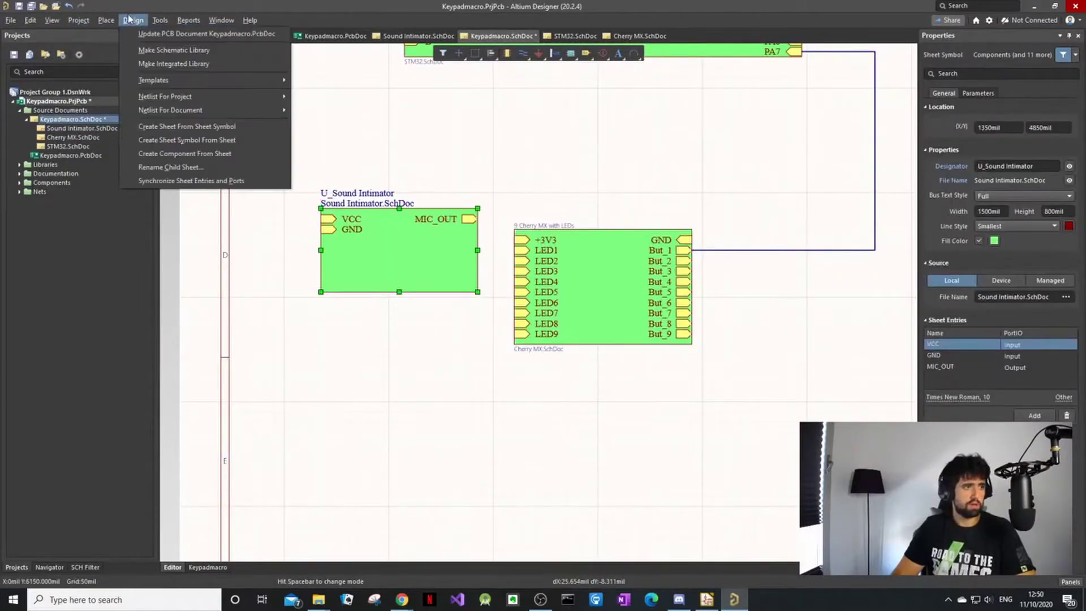
pyautogui.click(218, 141)
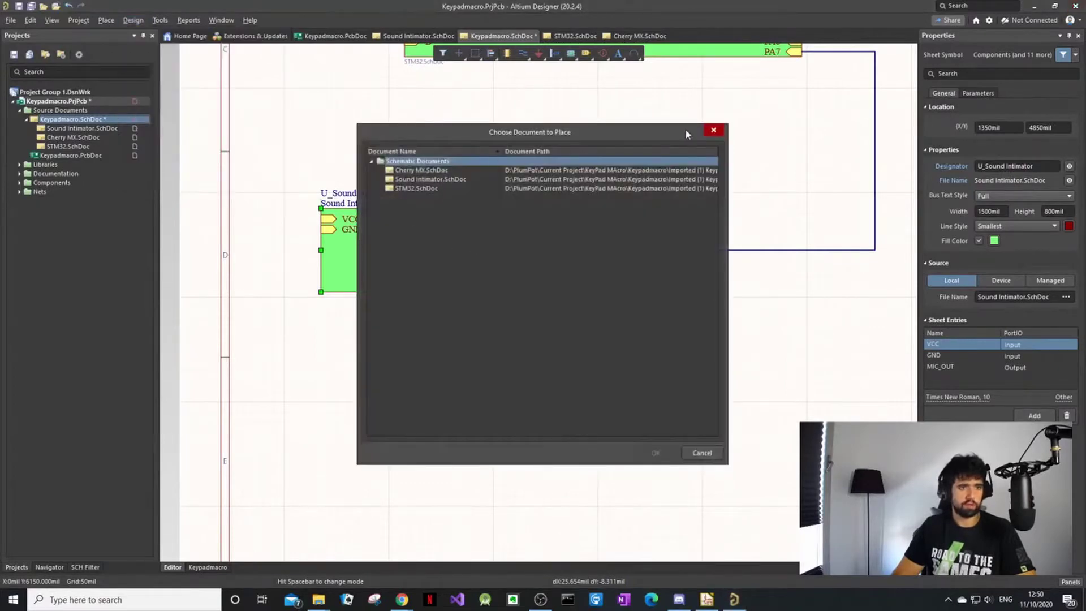
pyautogui.click(712, 131)
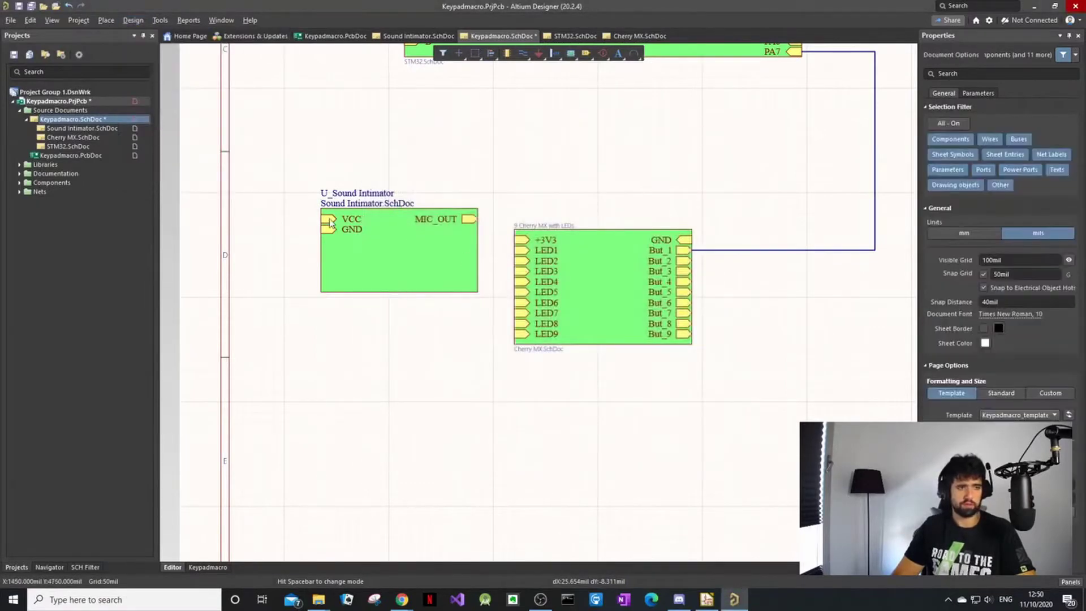
# Move the U_Sound Intimator symbol lower, resize it to 1100x300 mil, and check its subsheet.
pyautogui.click(330, 223)
pyautogui.moveTo(330, 222); pyautogui.dragTo(325, 321)
pyautogui.moveTo(473, 391); pyautogui.dragTo(431, 339)
pyautogui.rightClick(364, 335)
pyautogui.moveTo(416, 407)
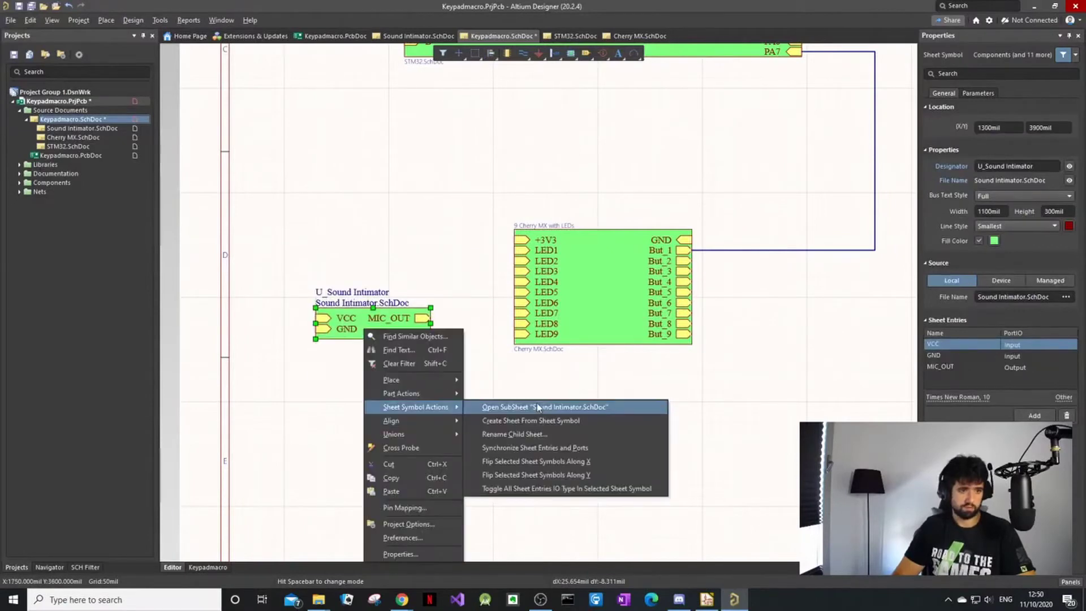
pyautogui.click(537, 407)
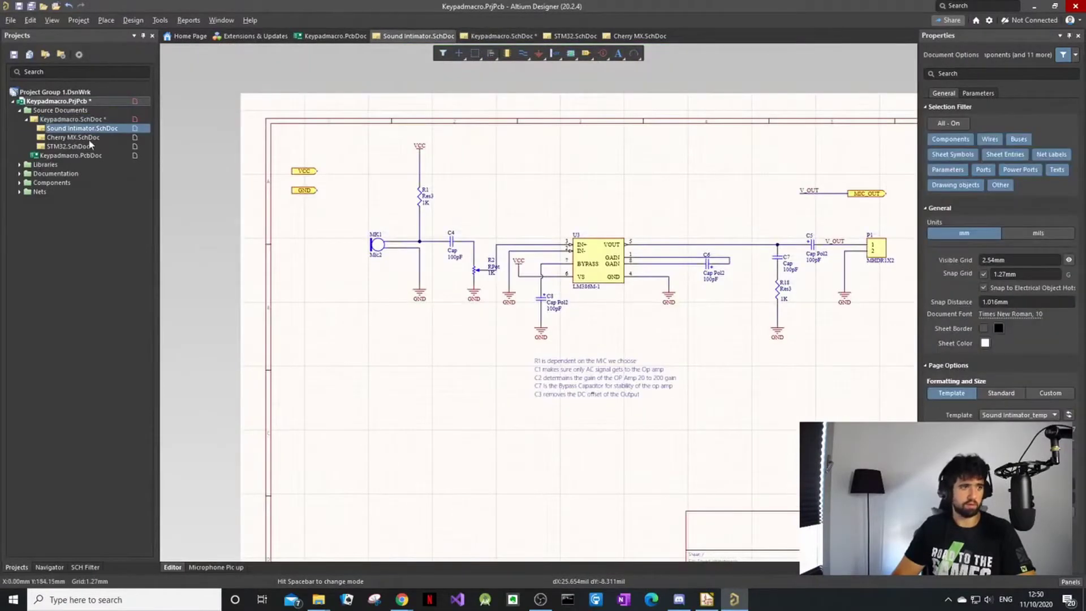
pyautogui.click(79, 119)
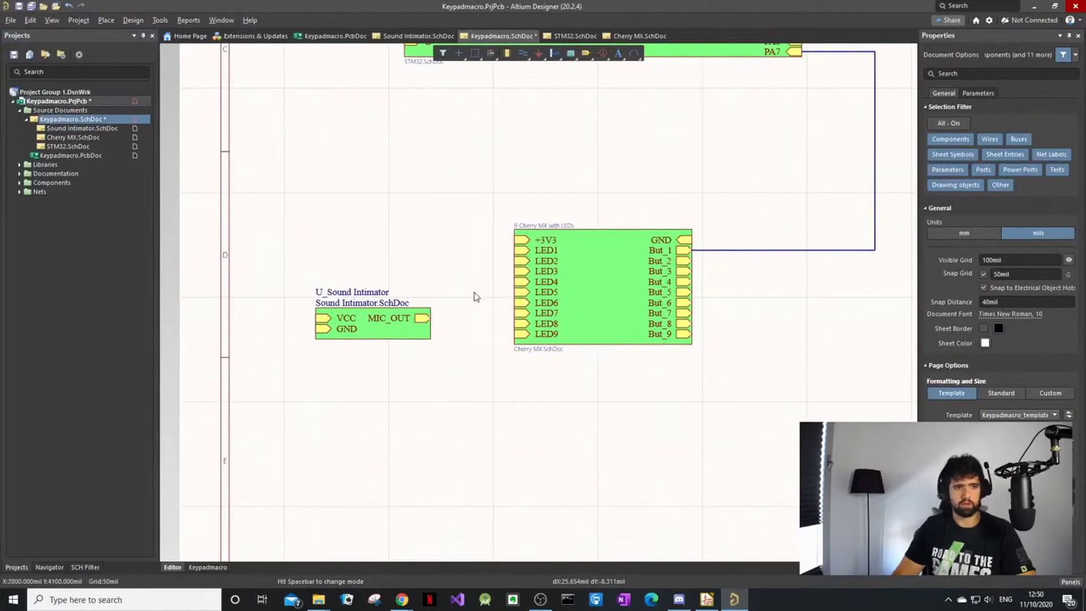
# Switch between the Sound Intimator, Keypadmacro and STM32 sheets, dismissing the project command list.
pyautogui.keyDown('ctrl'); pyautogui.scroll(-2, 418, 303); pyautogui.keyUp('ctrl')
pyautogui.keyDown('ctrl'); pyautogui.scroll(-2, 440, 226); pyautogui.keyUp('ctrl')
pyautogui.keyDown('ctrl'); pyautogui.scroll(1, 452, 210); pyautogui.keyUp('ctrl')
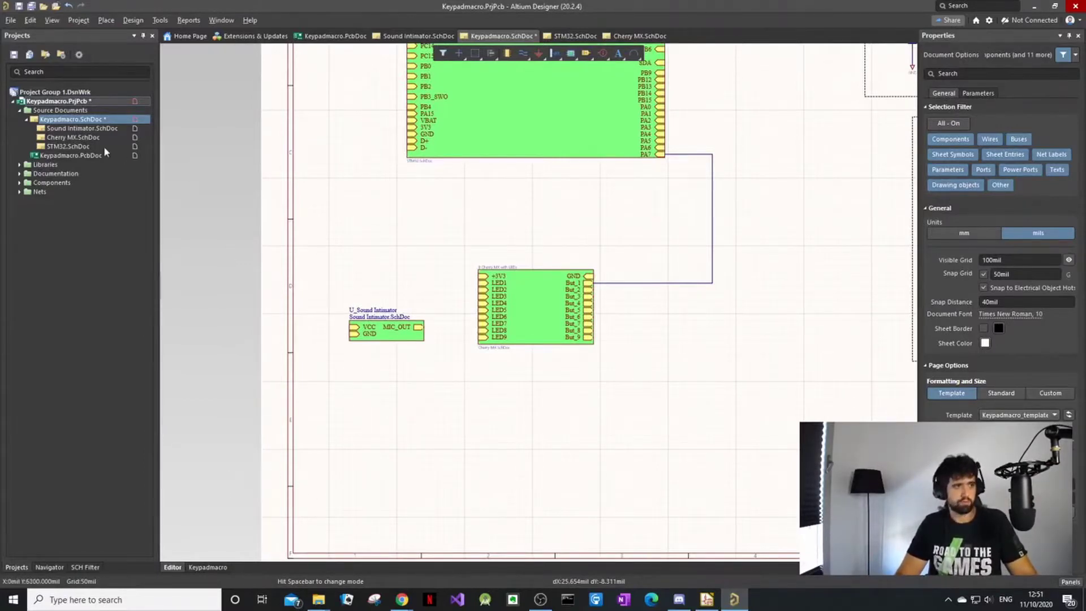
pyautogui.click(82, 129)
pyautogui.rightClick(79, 131)
pyautogui.press('Escape')
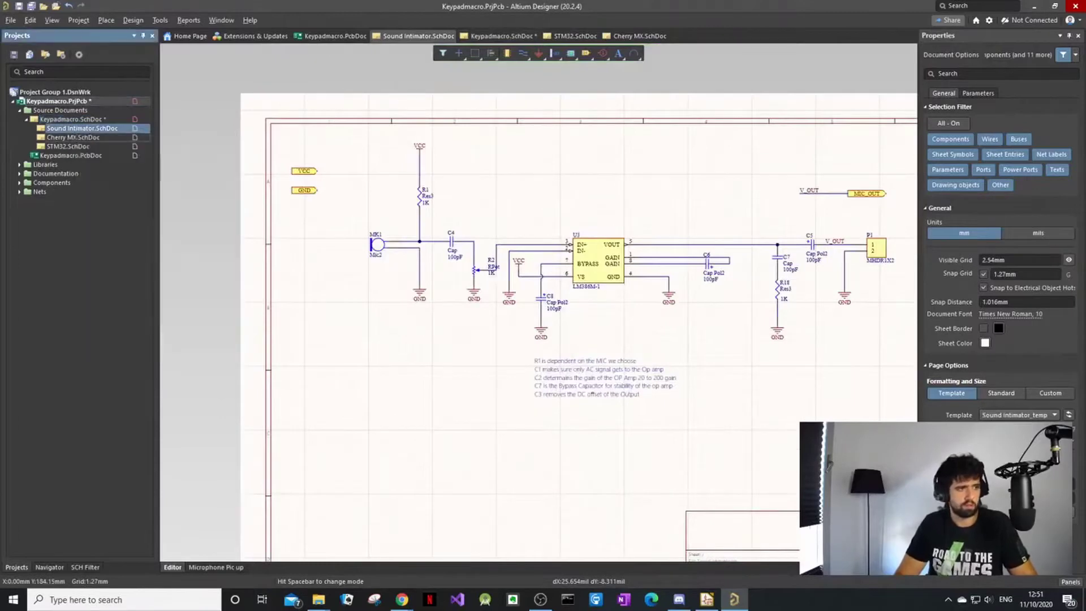
pyautogui.click(71, 119)
pyautogui.click(68, 146)
pyautogui.click(79, 129)
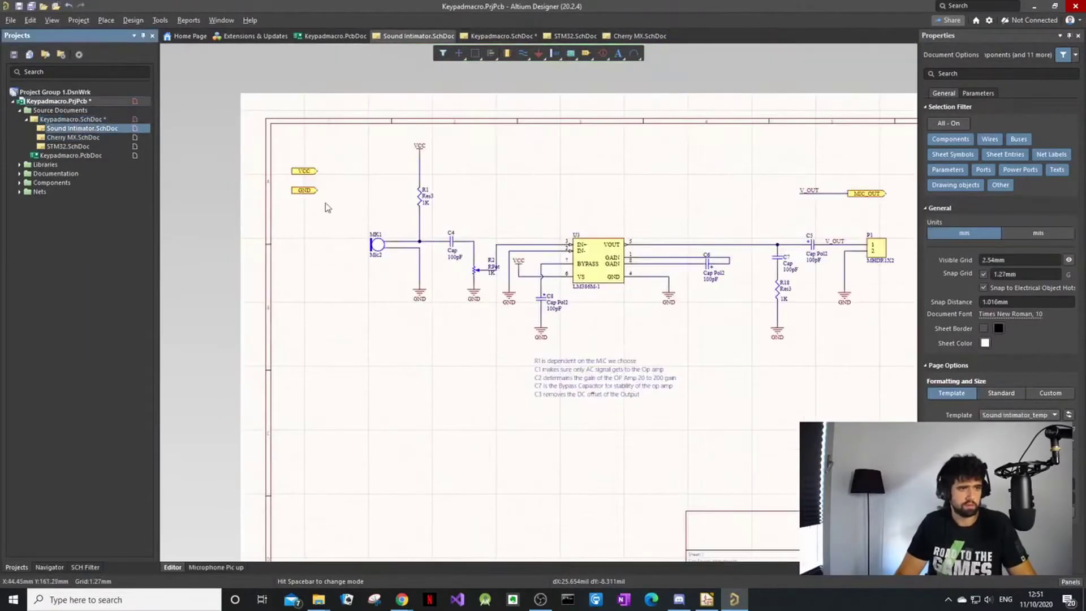
pyautogui.click(70, 119)
pyautogui.rightClick(72, 118)
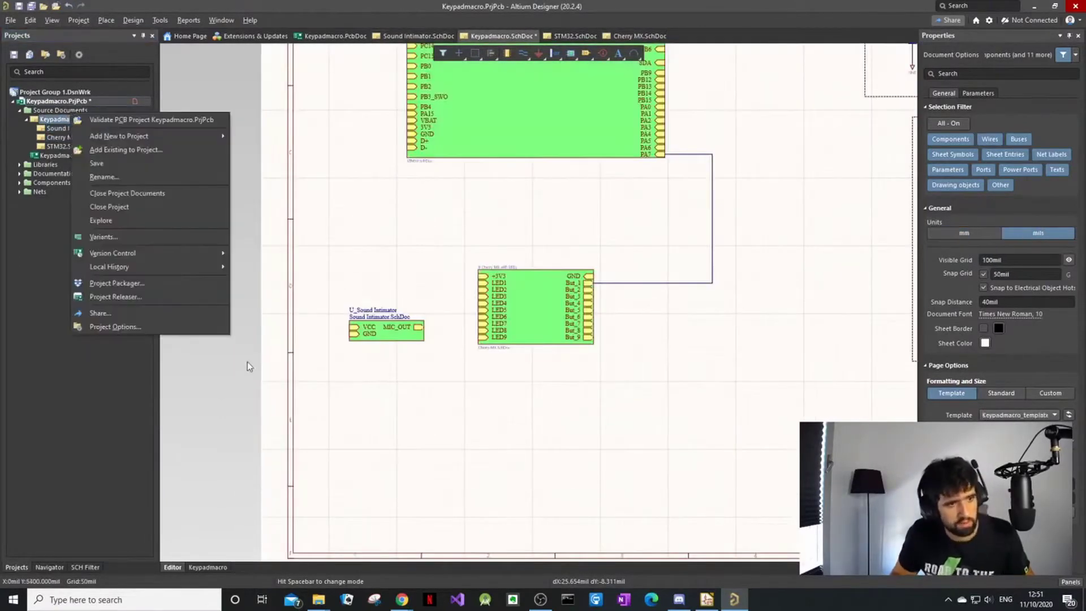
pyautogui.click(283, 380)
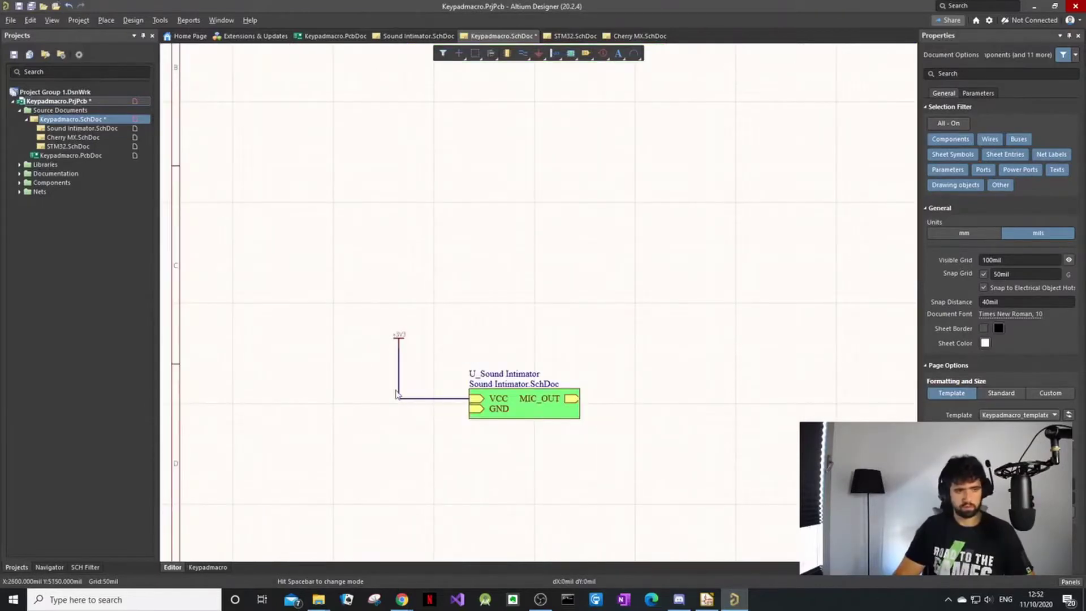
# Open the Sound Intimator child sheet from its symbol, then return to the Keypadmacro top sheet.
pyautogui.rightClick(541, 404)
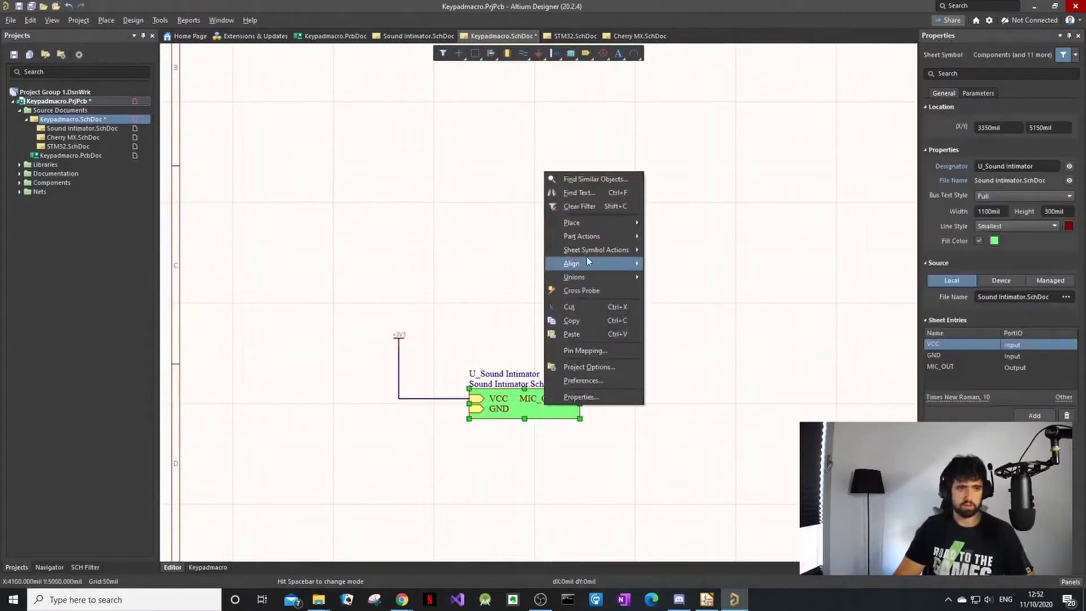
pyautogui.moveTo(601, 253)
pyautogui.click(656, 251)
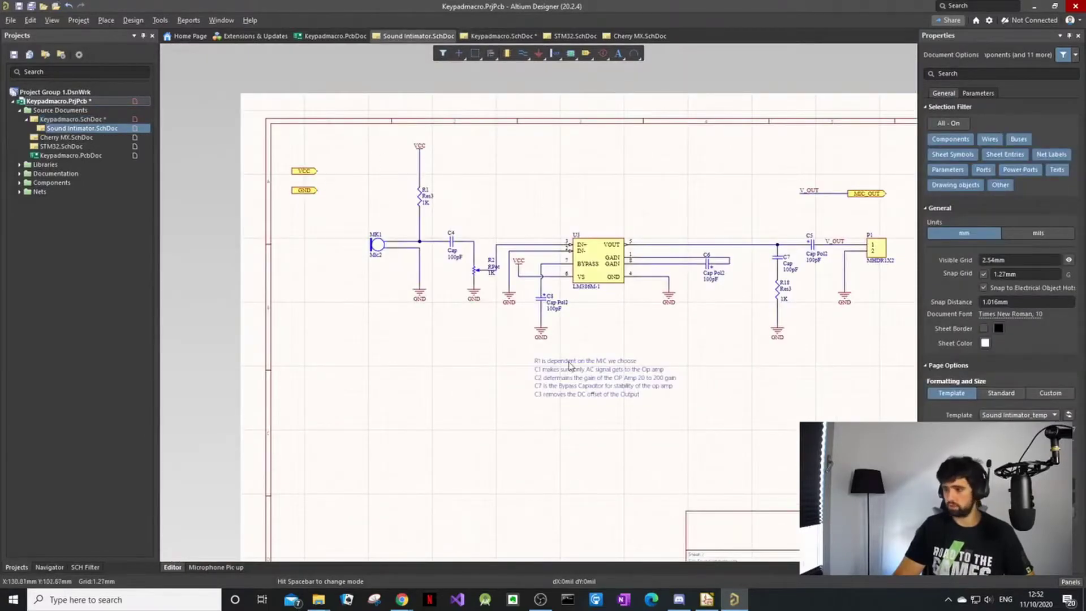
pyautogui.hotkey('ctrl', 'Tab')
pyautogui.moveTo(725, 208); pyautogui.dragTo(645, 263, button='right')
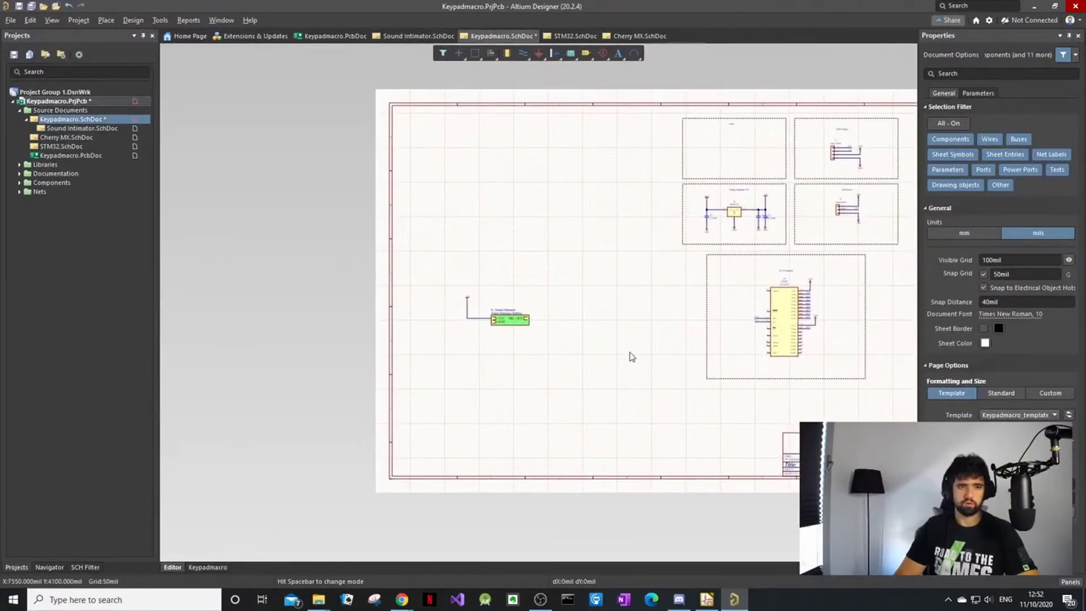
pyautogui.click(77, 129)
pyautogui.click(81, 121)
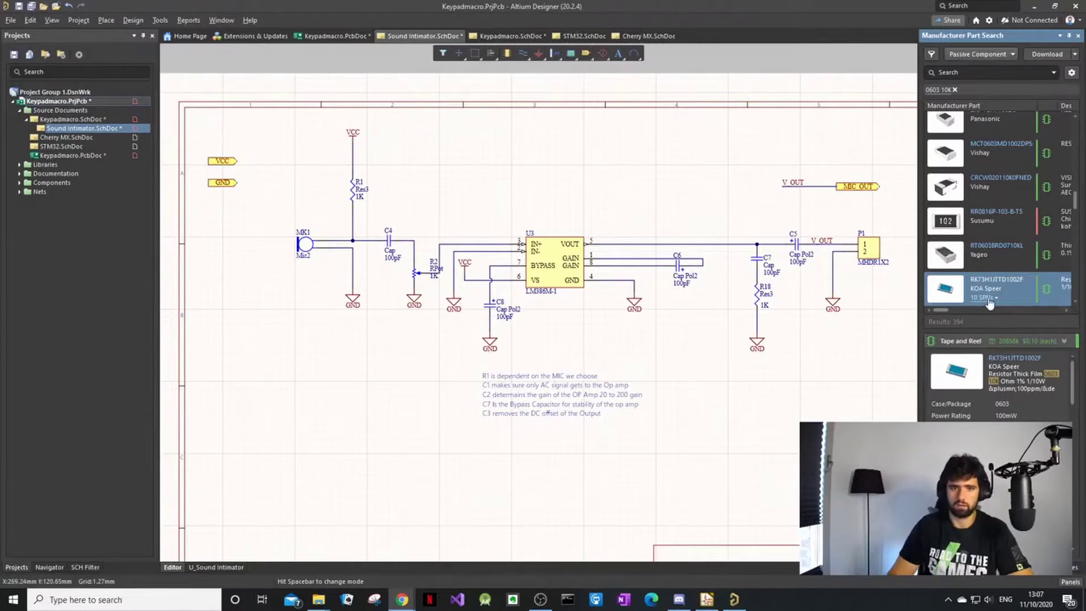
# Select the Vishay Dale CRCW060310K0JNEB 10K resistor and bring its Octopart page on screen.
pyautogui.scroll(-3, 989, 299)
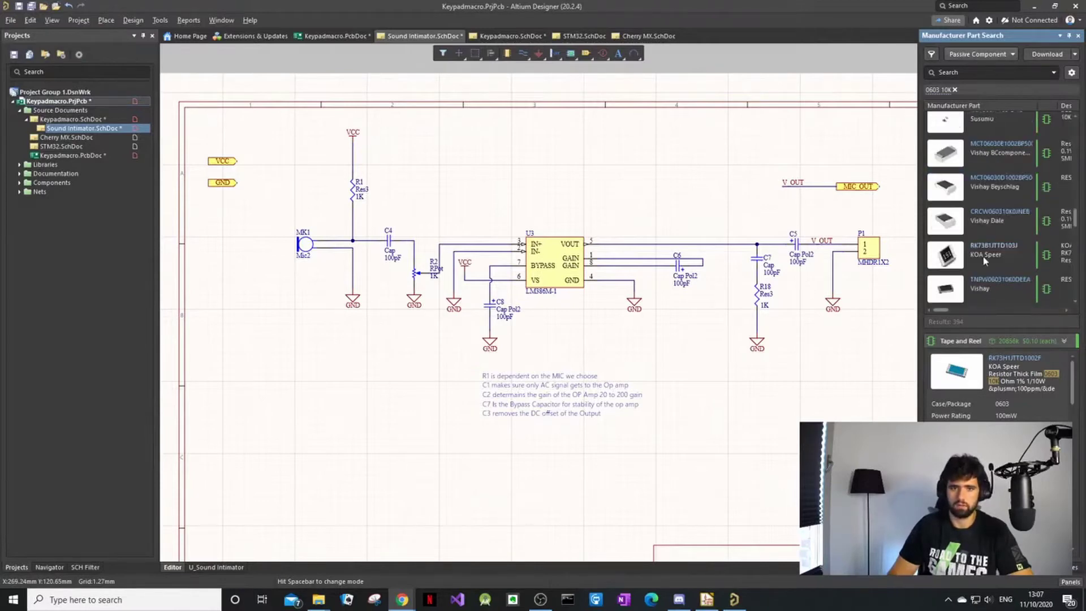
pyautogui.click(990, 220)
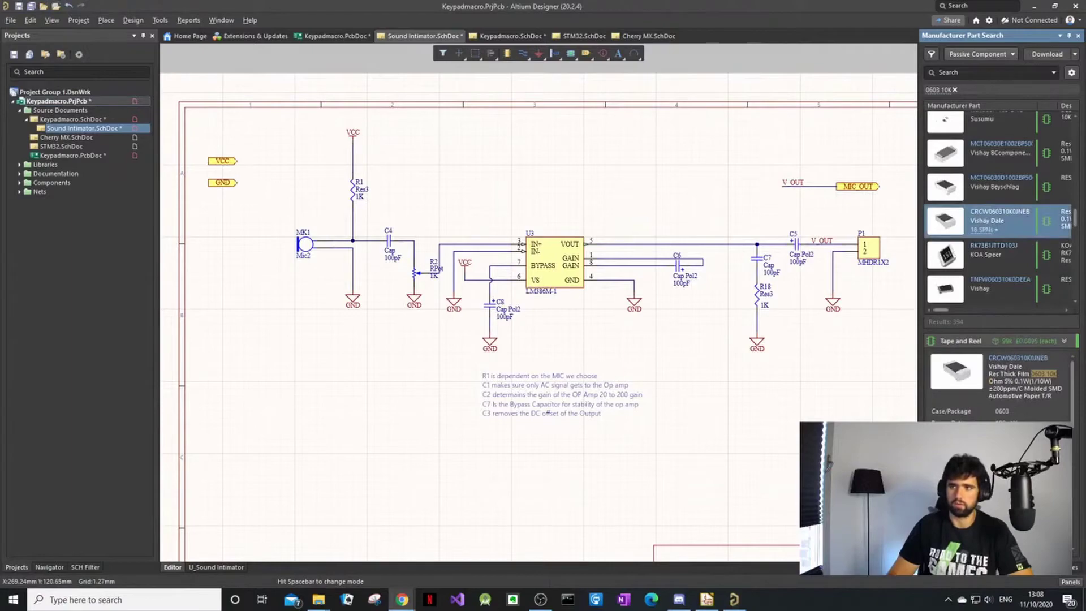
pyautogui.moveTo(1085, 142); pyautogui.dragTo(520, 124)
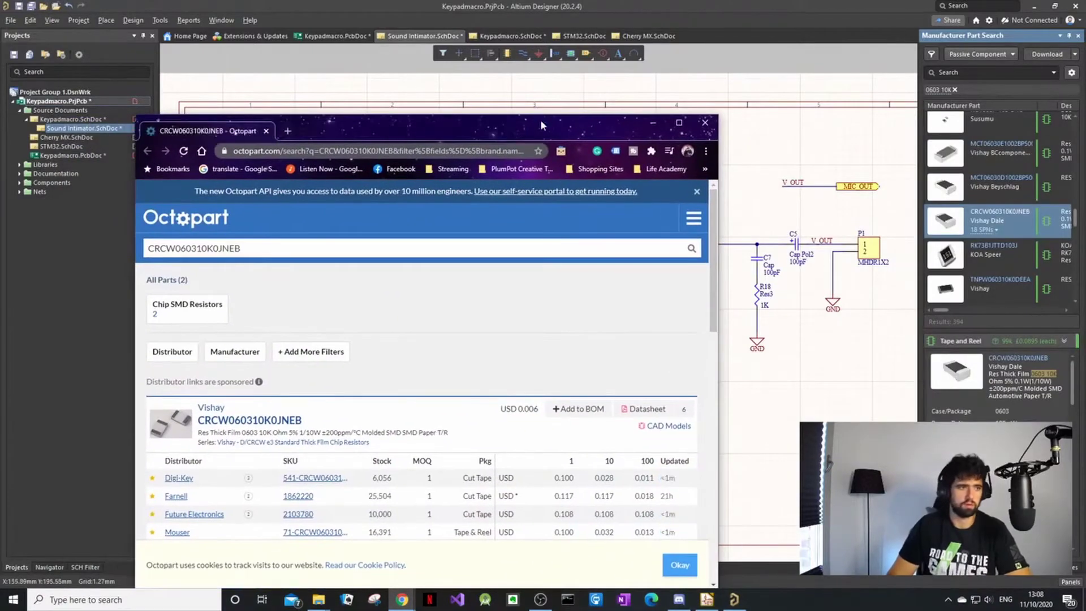
# Maximize the CRCW060310K0JNEB Octopart page and select the Digi-Key minimum order quantity.
pyautogui.doubleClick(541, 121)
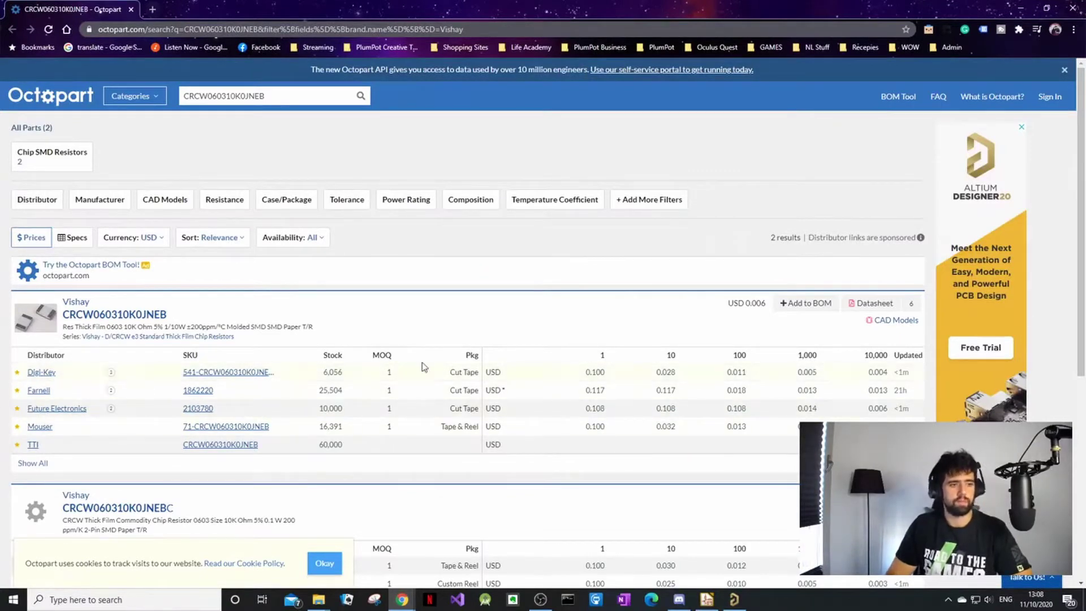
pyautogui.doubleClick(389, 372)
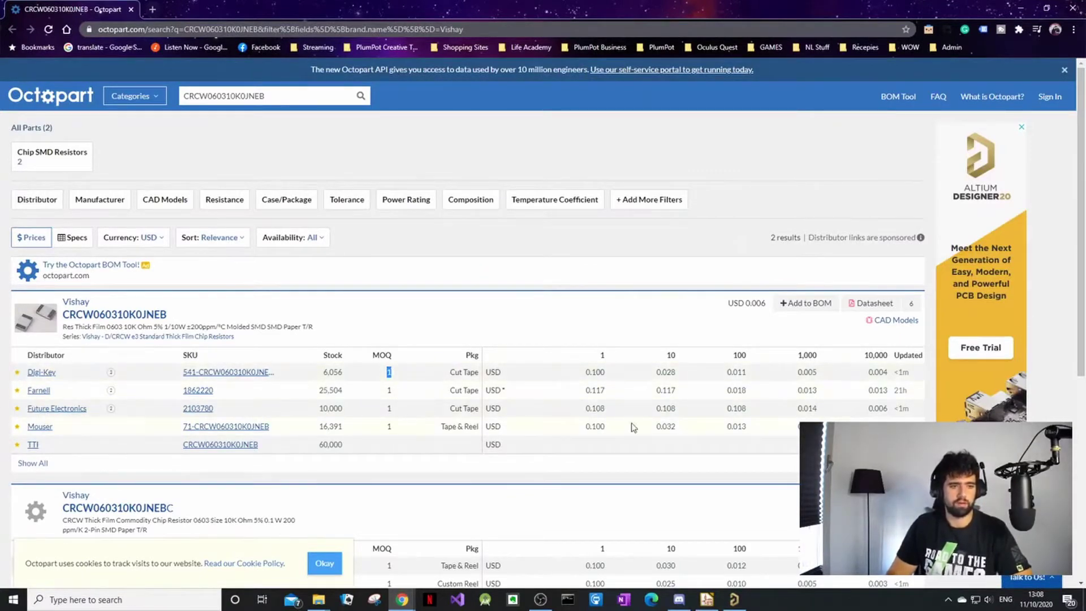
pyautogui.scroll(-6, 664, 413)
pyautogui.scroll(6, 310, 376)
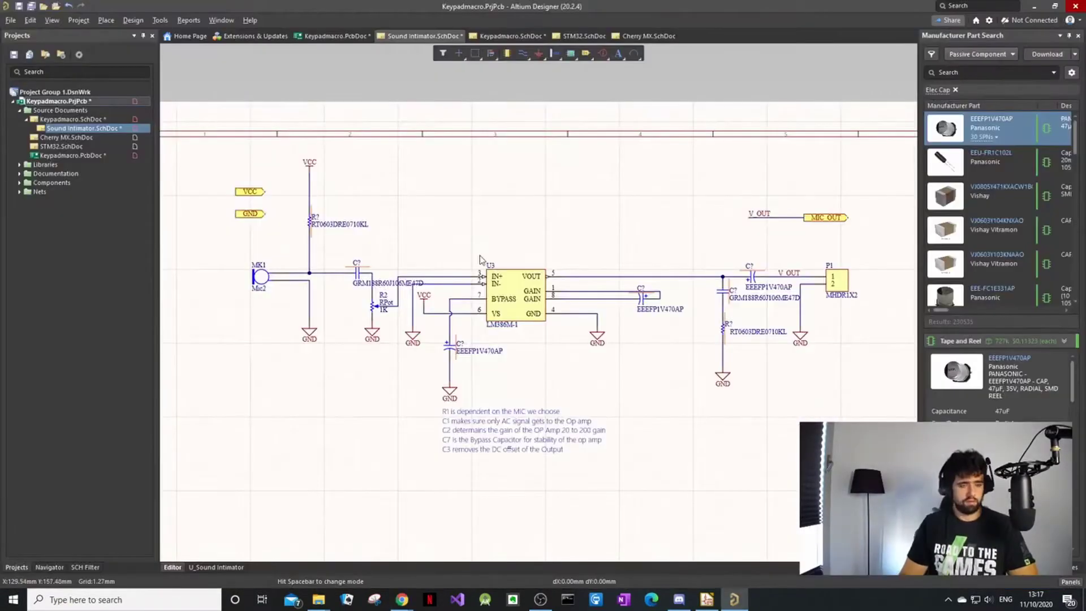
# Run Annotate Schematics Quietly and accept the 7 designator changes (R1, R18, C4–C8).
pyautogui.click(150, 20)
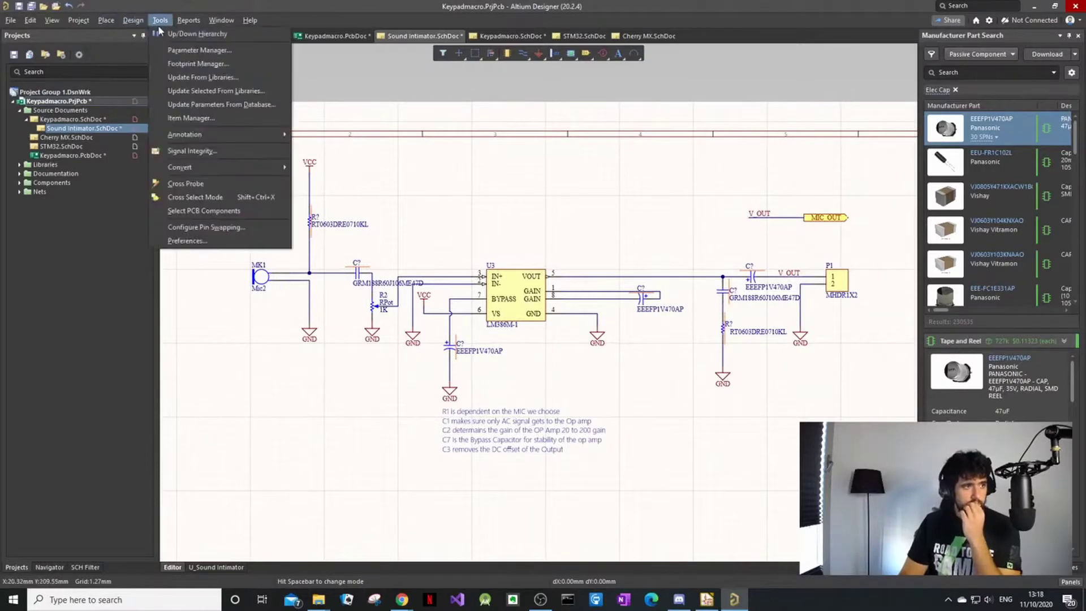
pyautogui.moveTo(187, 134)
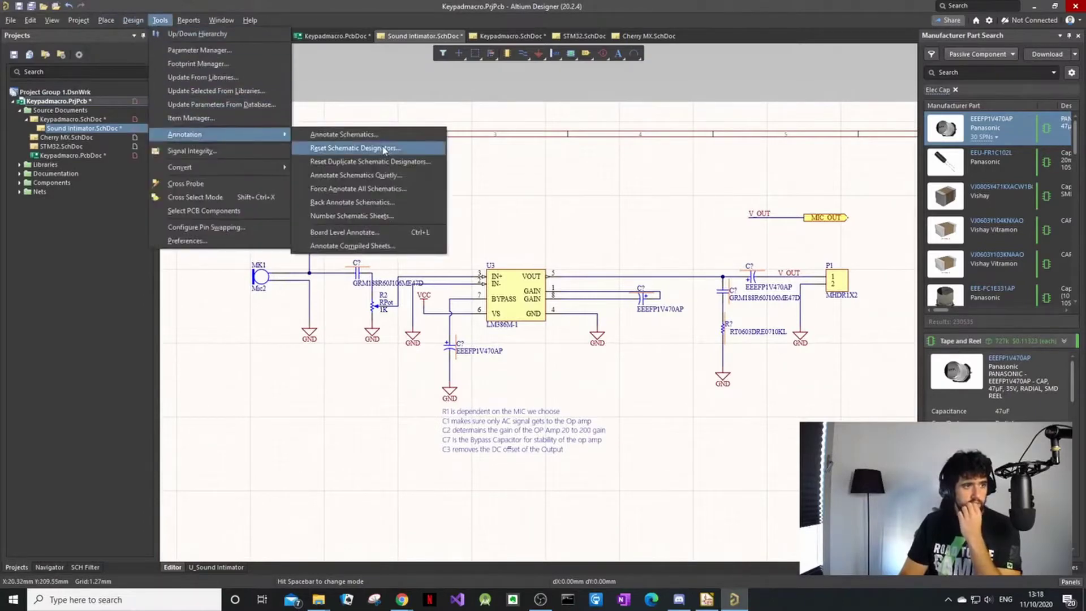
pyautogui.click(380, 176)
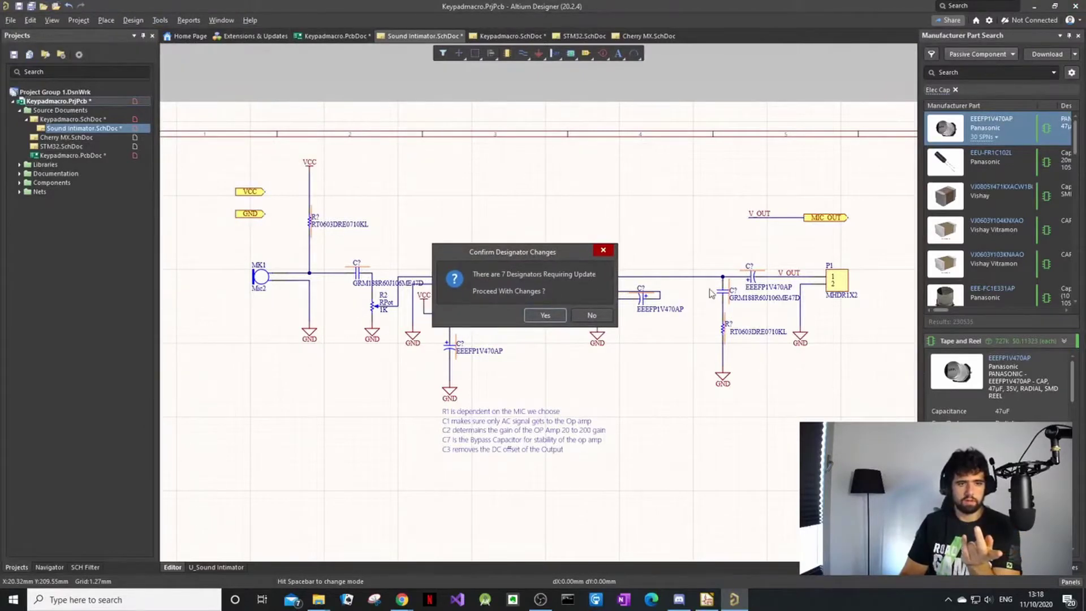
pyautogui.click(545, 315)
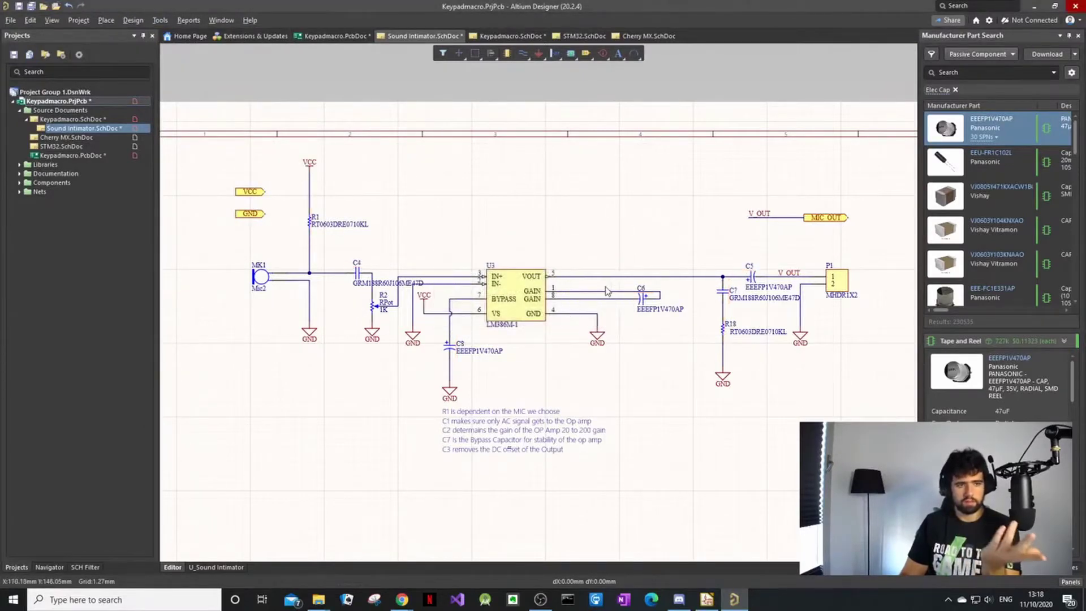
pyautogui.keyDown('ctrl'); pyautogui.scroll(2, 750, 319); pyautogui.keyUp('ctrl')
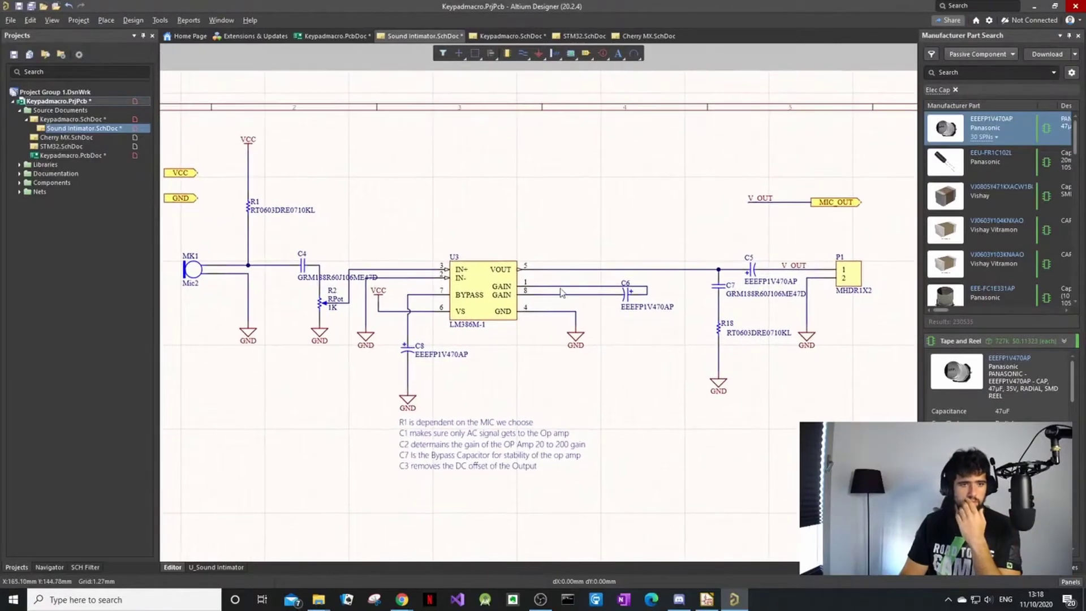
pyautogui.keyDown('ctrl'); pyautogui.scroll(-1, 791, 271); pyautogui.keyUp('ctrl')
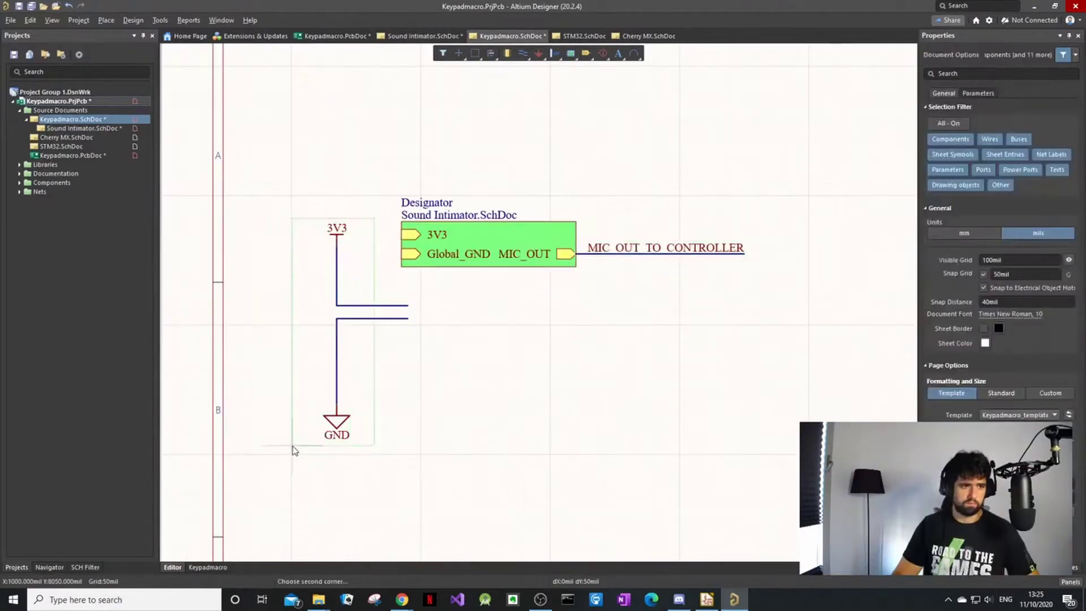
# Box-select the GND power port below the Sound Intimator sheet symbol.
pyautogui.click(318, 458)
pyautogui.click(308, 417)
pyautogui.click(315, 389)
pyautogui.click(388, 460)
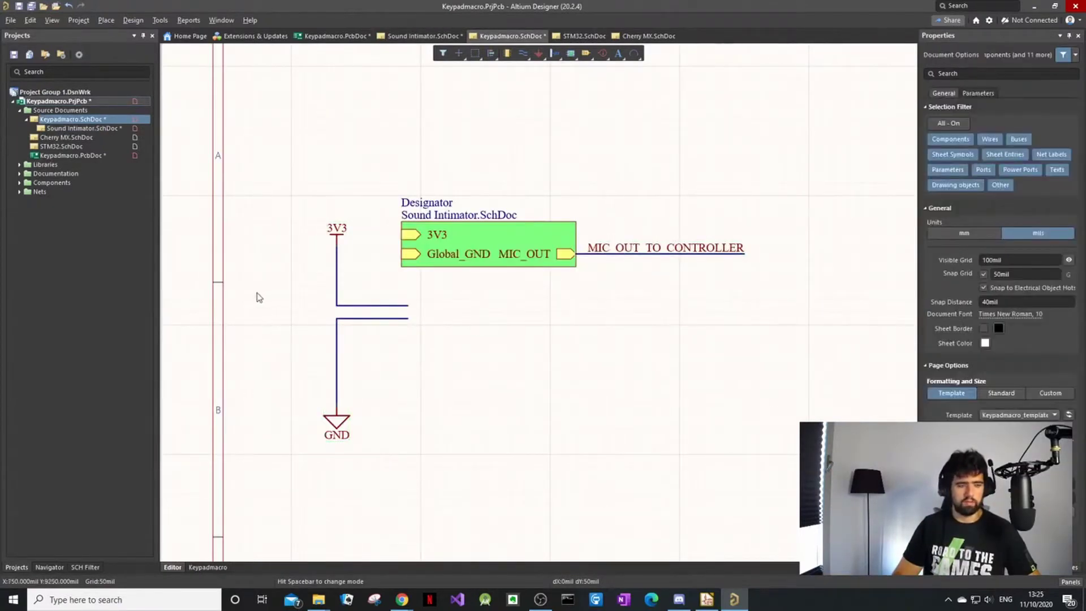
pyautogui.click(388, 476)
pyautogui.click(287, 343)
pyautogui.click(403, 465)
pyautogui.click(290, 360)
pyautogui.click(405, 467)
pyautogui.click(263, 363)
pyautogui.click(395, 476)
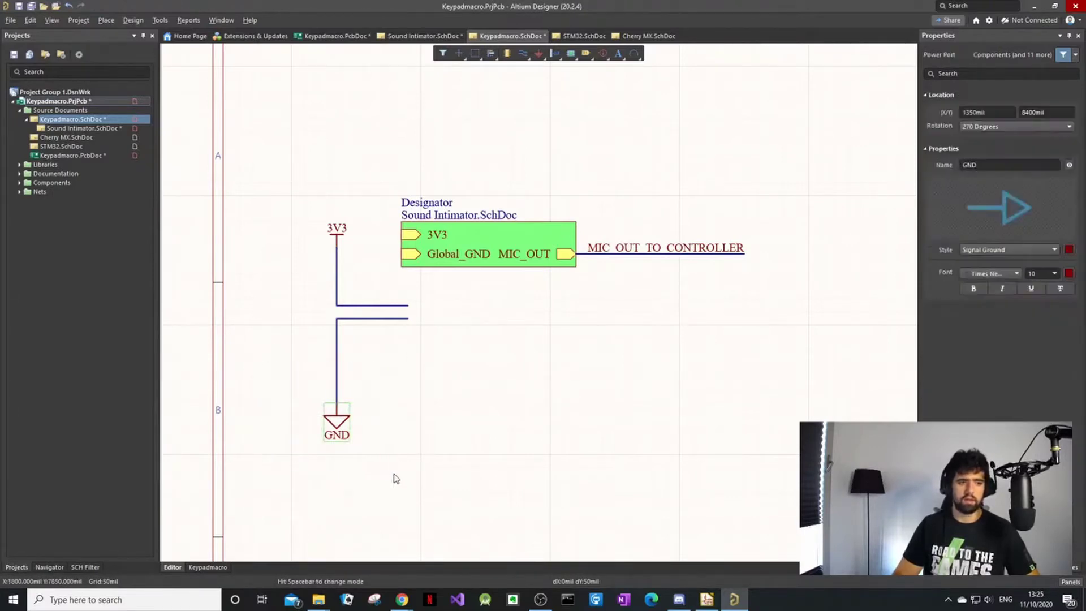
pyautogui.click(285, 363)
pyautogui.click(396, 487)
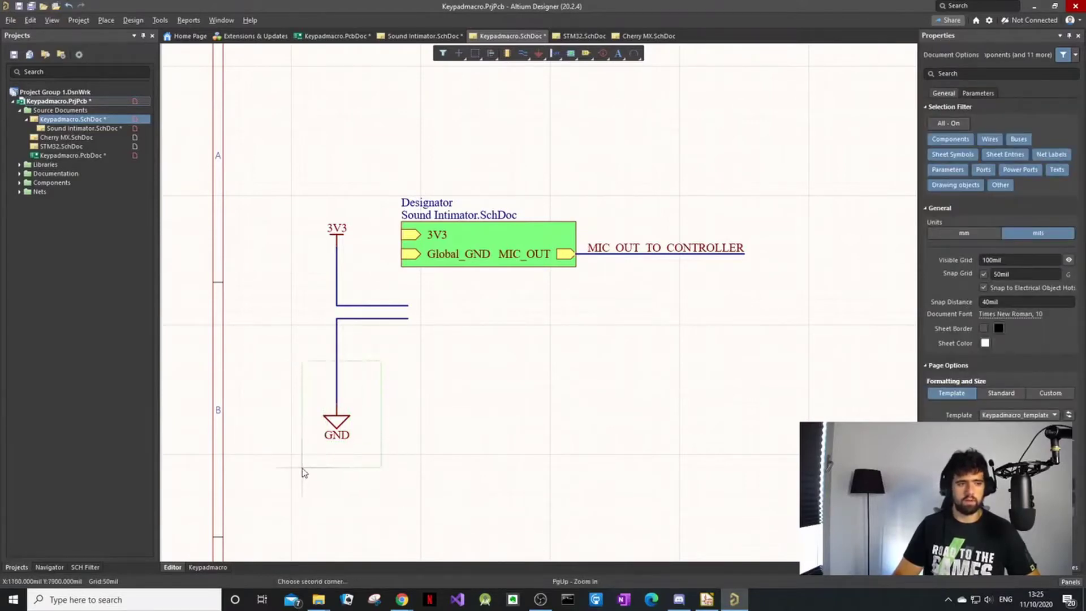
# Select the lower wire and the GND port together.
pyautogui.click(302, 473)
pyautogui.click(395, 355)
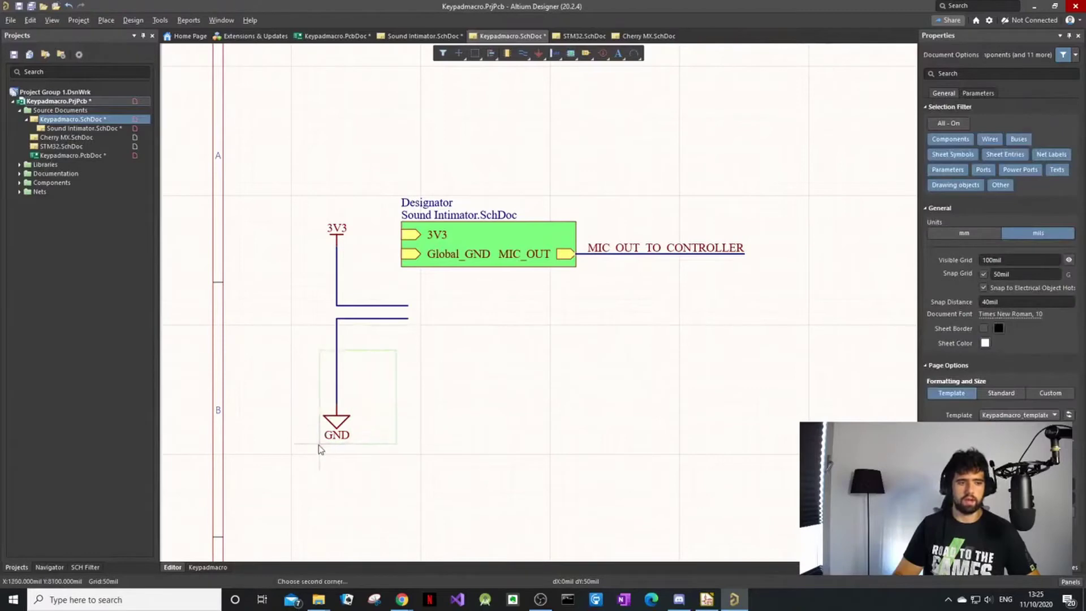
pyautogui.click(308, 457)
pyautogui.click(379, 401)
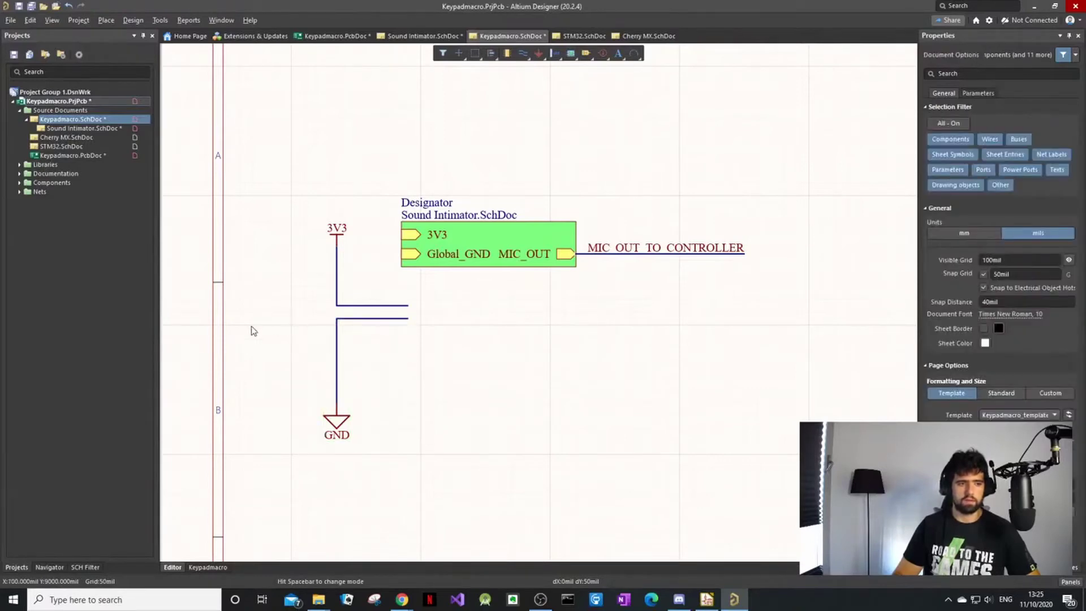
pyautogui.click(260, 312)
pyautogui.click(370, 382)
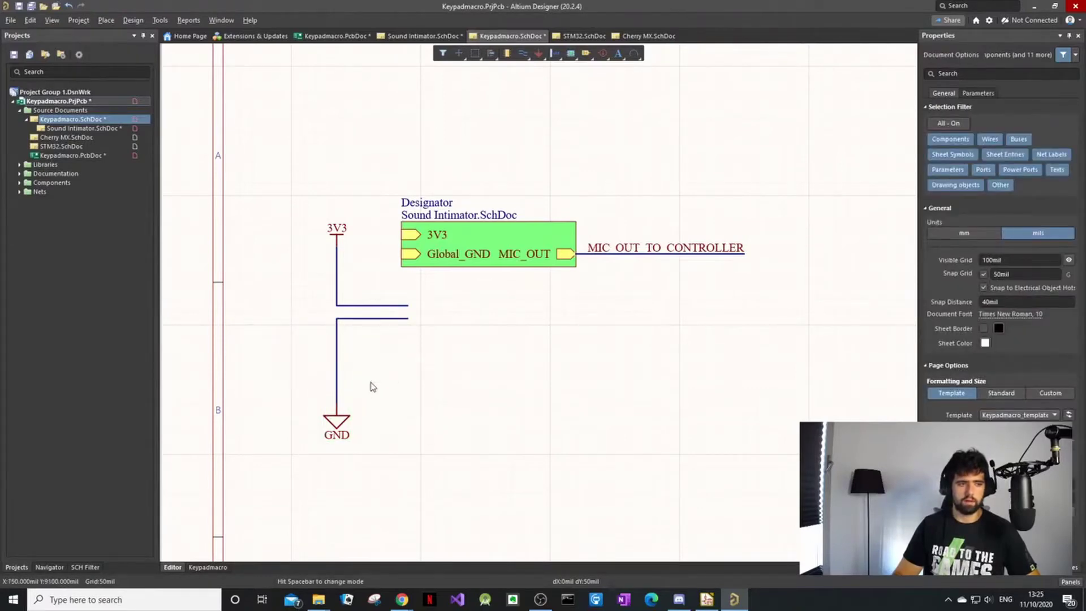
pyautogui.click(275, 303)
pyautogui.click(437, 442)
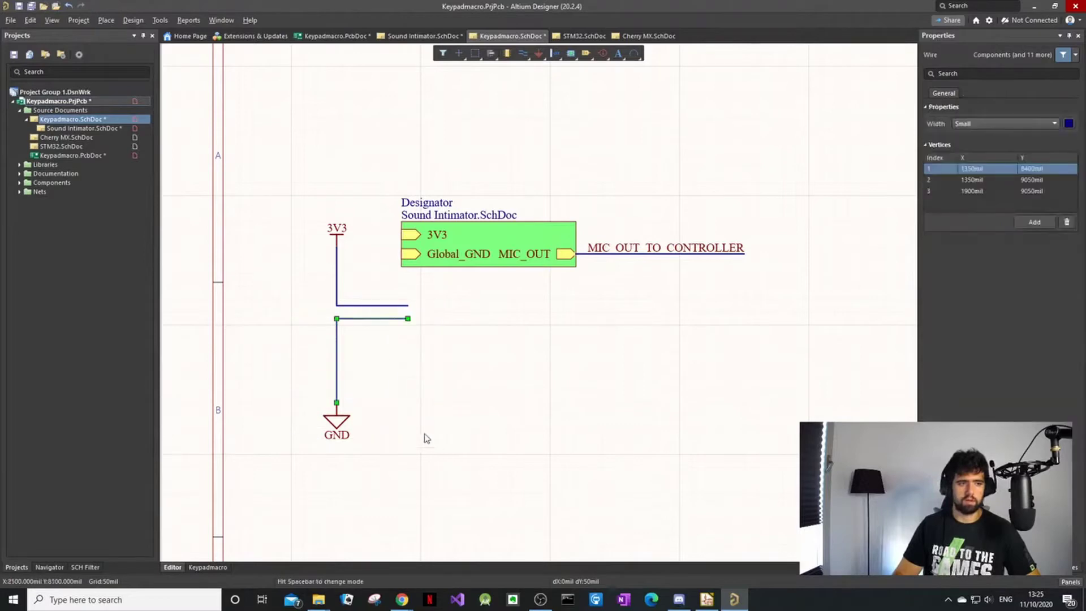
pyautogui.moveTo(264, 290); pyautogui.dragTo(440, 469)
# Select the 3V3 port, then both power ports with their wires.
pyautogui.click(275, 210)
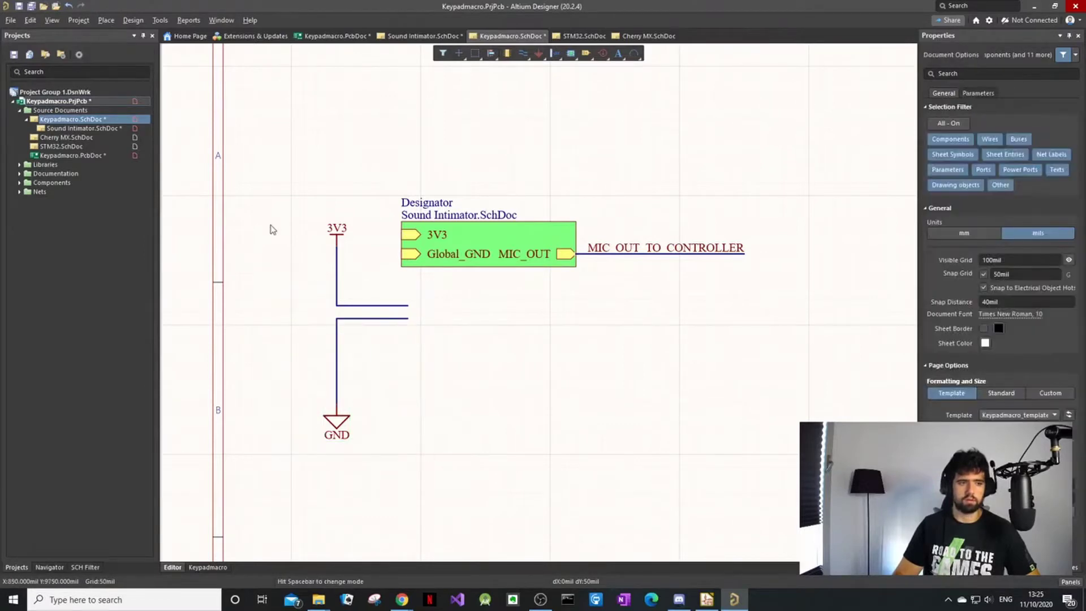
pyautogui.click(420, 297)
pyautogui.moveTo(407, 185); pyautogui.dragTo(304, 297)
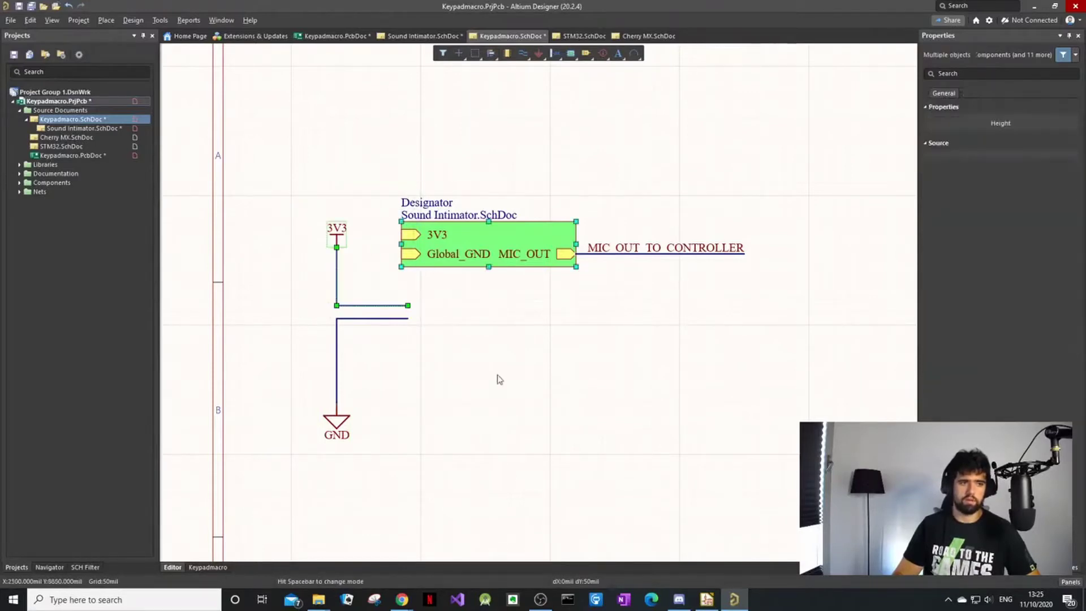
pyautogui.click(580, 405)
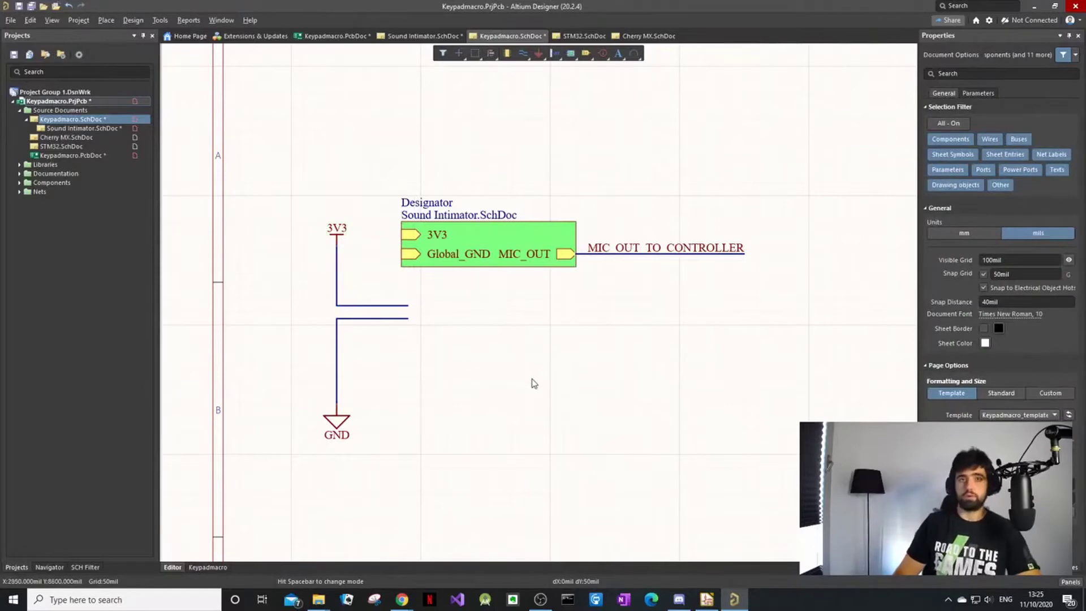
pyautogui.moveTo(380, 218); pyautogui.dragTo(303, 456)
# Join the power wires to the sheet entries, then update the PCB using Manual Component Links.
pyautogui.moveTo(336, 339); pyautogui.dragTo(322, 249)
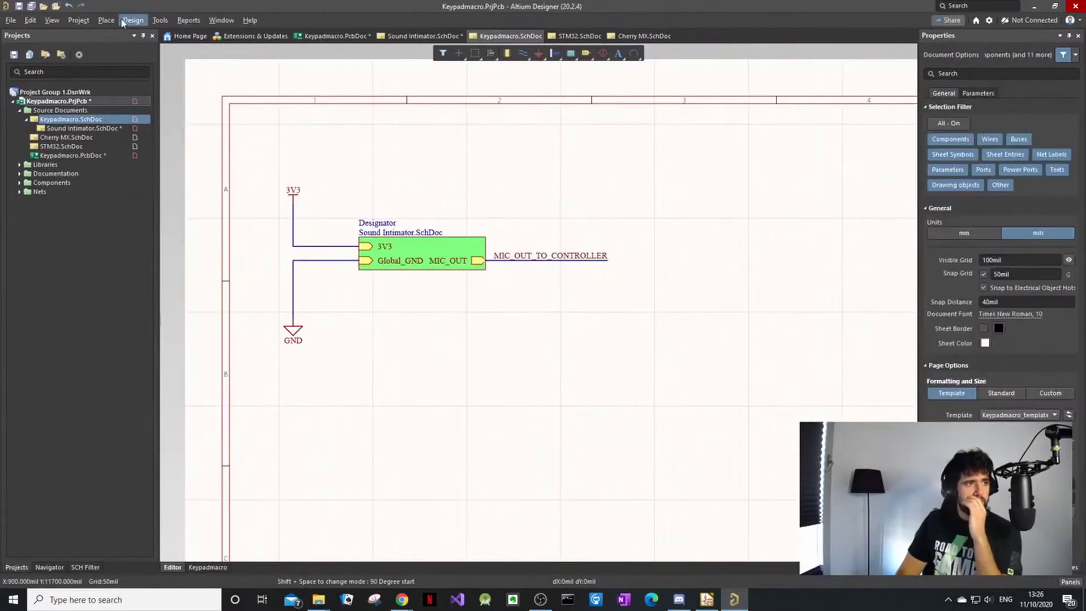
pyautogui.click(133, 21)
pyautogui.click(170, 33)
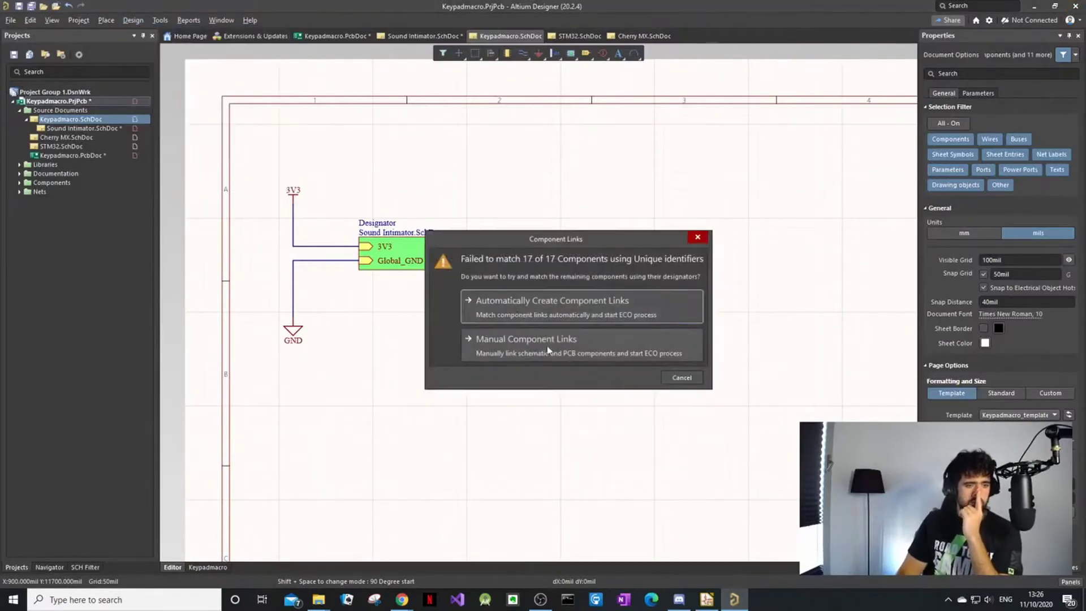
pyautogui.click(548, 350)
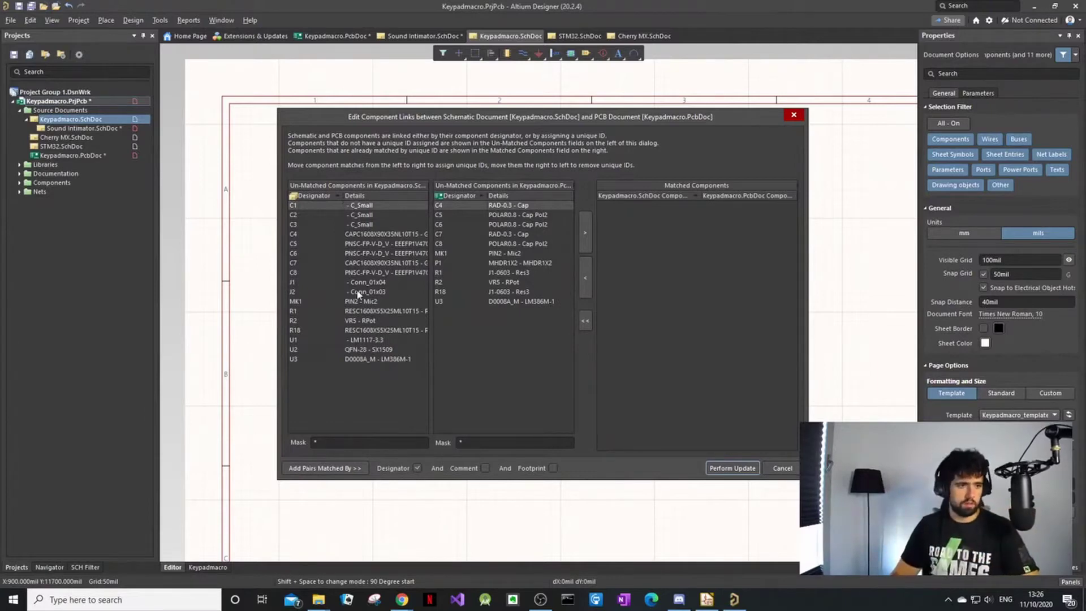
# Manually match R18, C7 and C4 between schematic and PCB components.
pyautogui.click(447, 292)
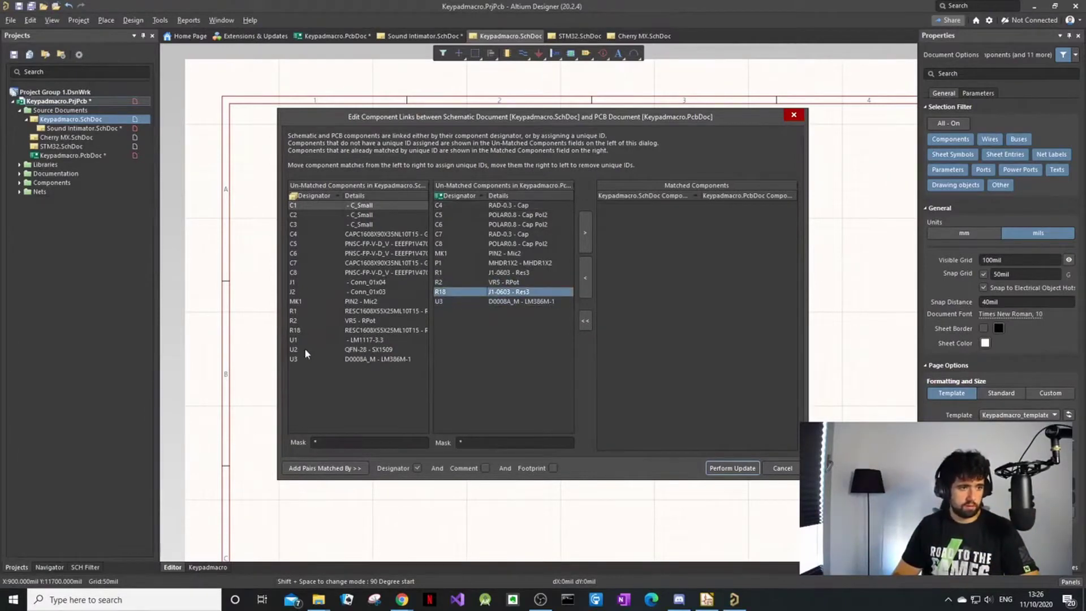
pyautogui.click(310, 330)
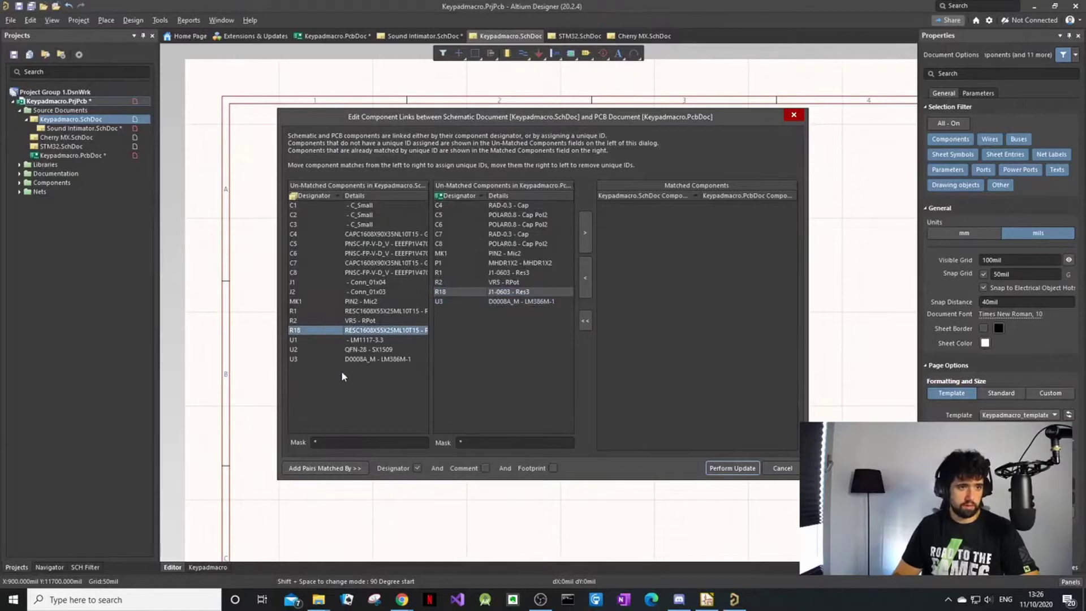
pyautogui.click(523, 293)
pyautogui.click(518, 234)
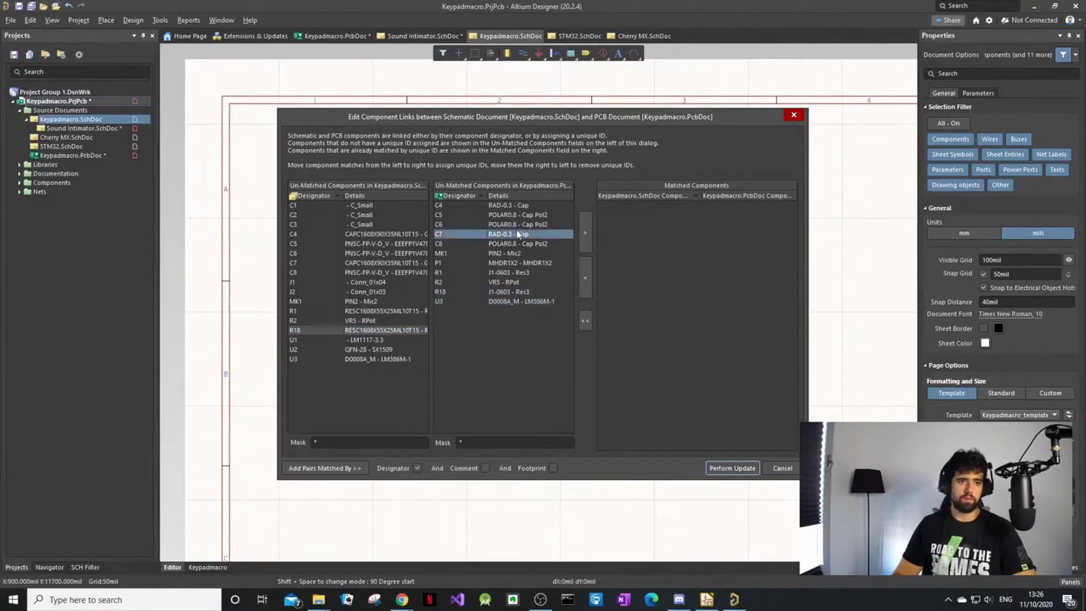
pyautogui.click(535, 207)
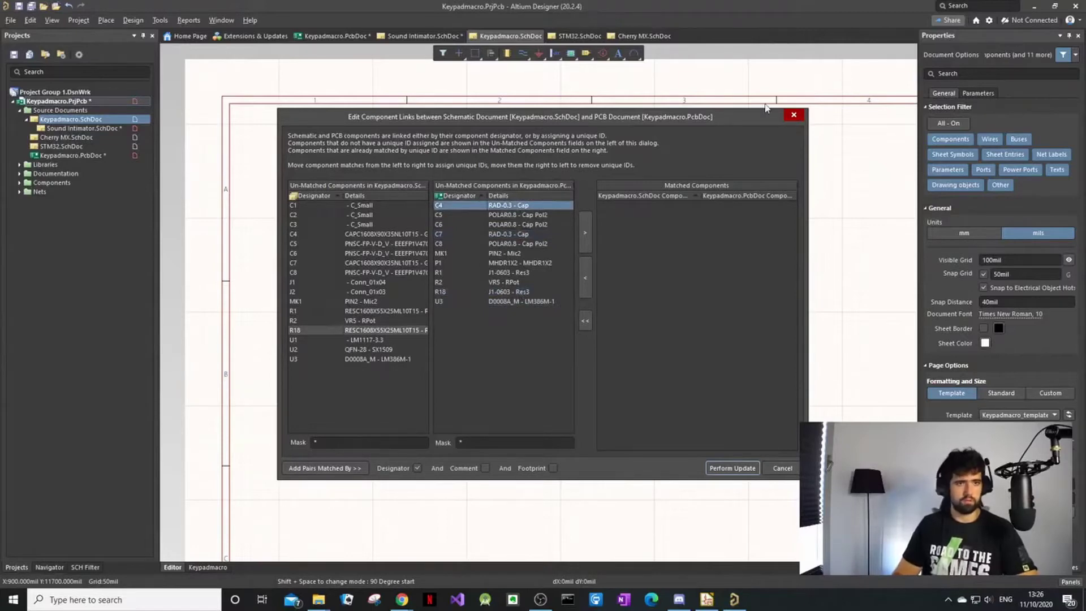
pyautogui.click(793, 116)
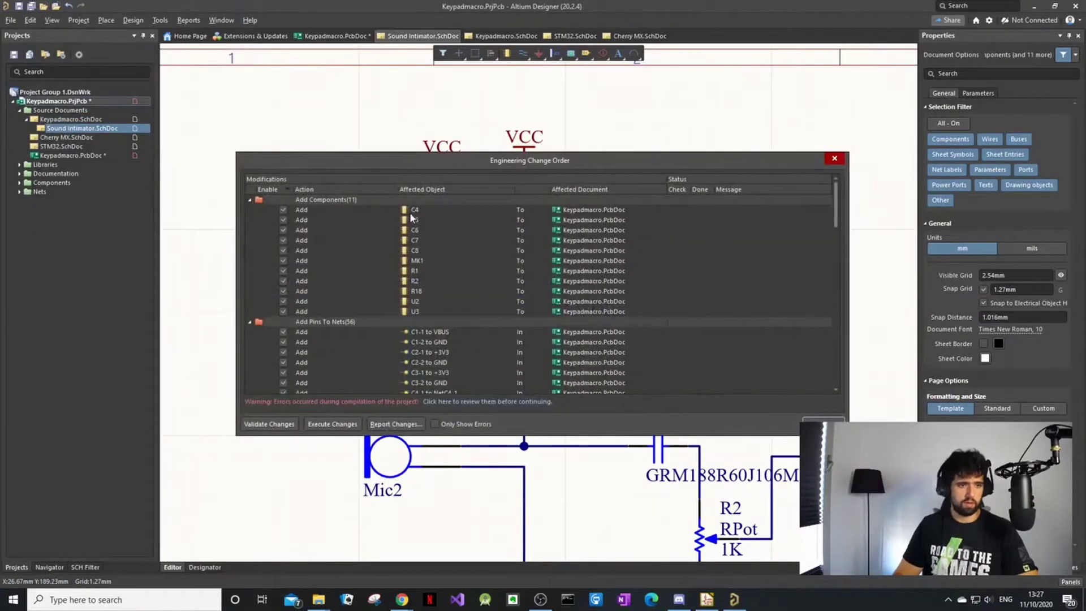
# Untick the Add Room Designator and Room Keypadmacro changes in the Engineering Change Order.
pyautogui.scroll(-2, 412, 217)
pyautogui.rightClick(409, 212)
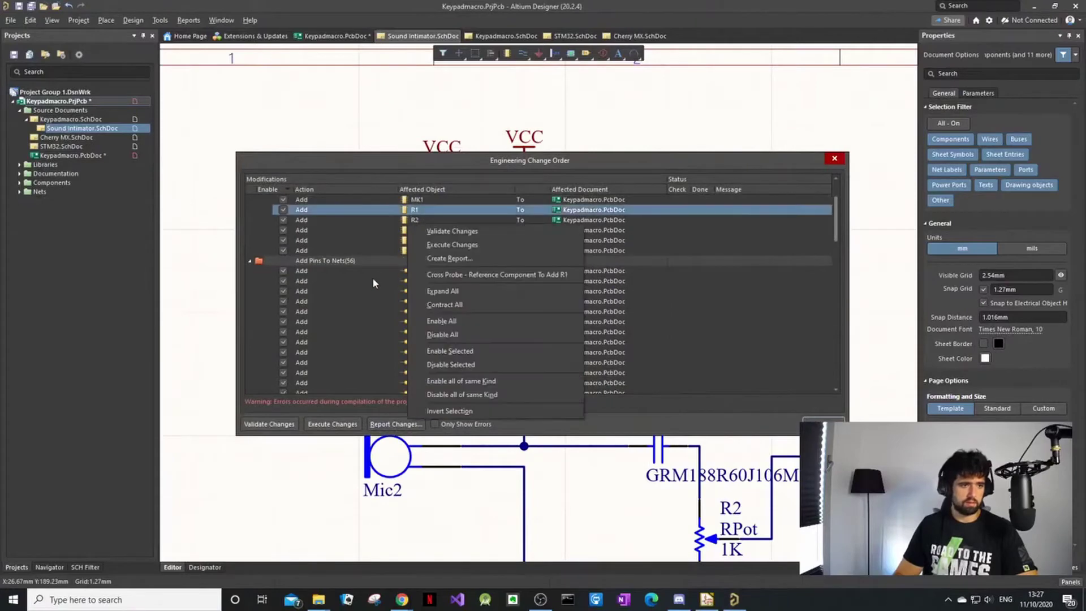
pyautogui.click(710, 158)
pyautogui.scroll(-15, 487, 260)
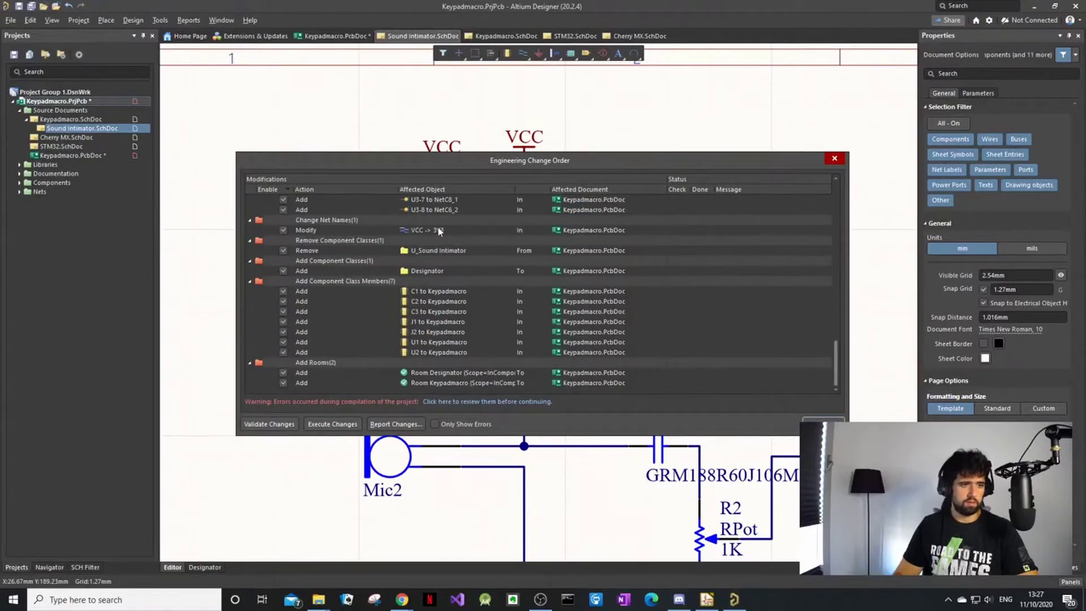
pyautogui.click(284, 374)
pyautogui.click(283, 382)
pyautogui.click(284, 372)
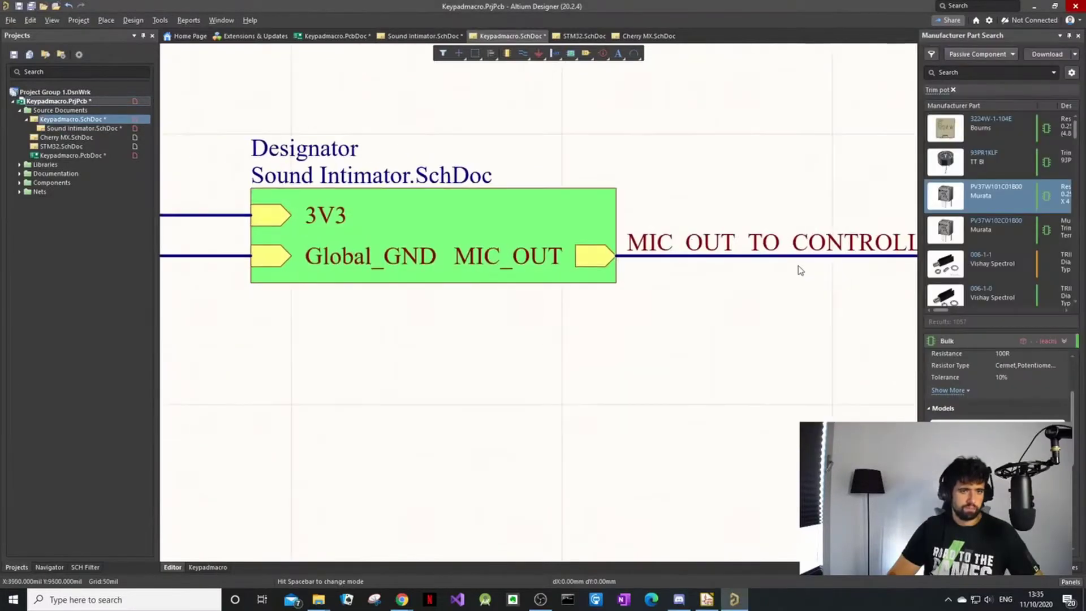
# Place a Generic No ERC marker at MIC_OUT, delete it, and save the schematic.
pyautogui.keyDown('ctrl'); pyautogui.scroll(1, 649, 286); pyautogui.keyUp('ctrl')
pyautogui.keyDown('ctrl'); pyautogui.scroll(-1, 669, 263); pyautogui.keyUp('ctrl')
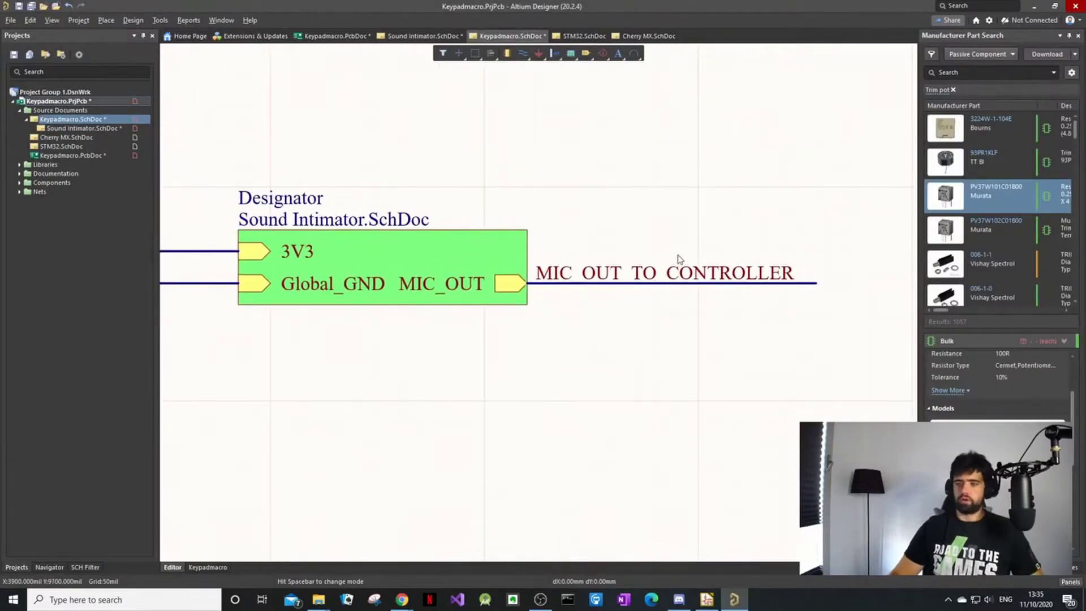
pyautogui.press('p')
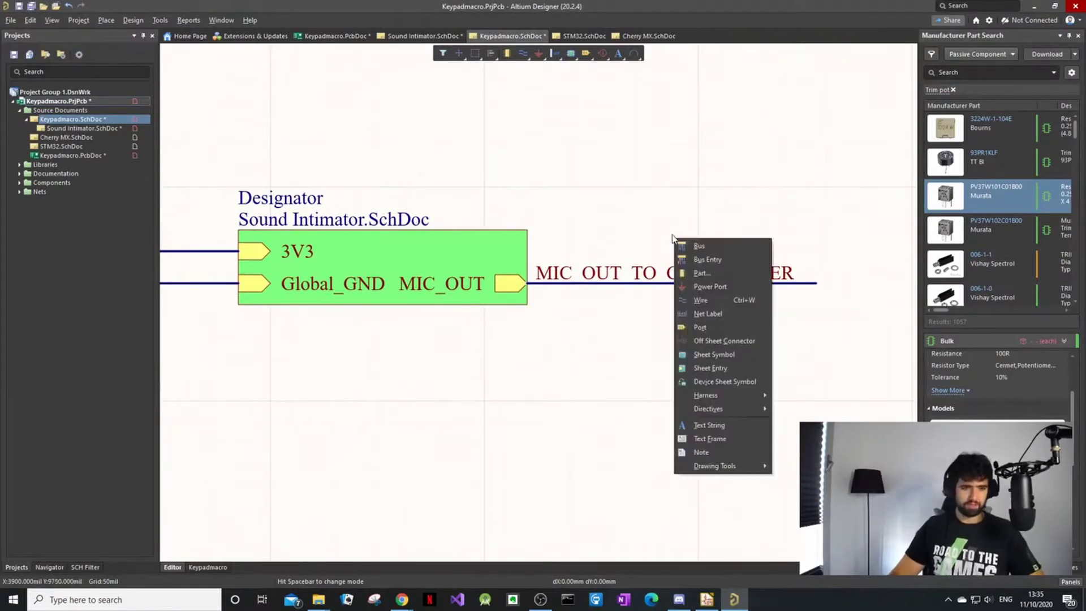
pyautogui.moveTo(745, 414)
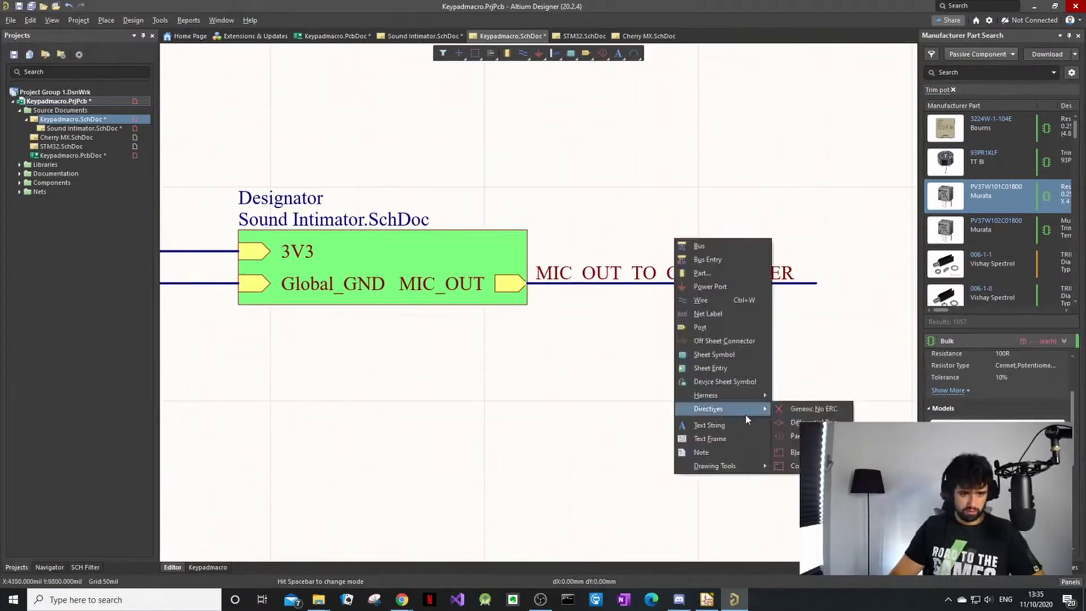
pyautogui.click(810, 409)
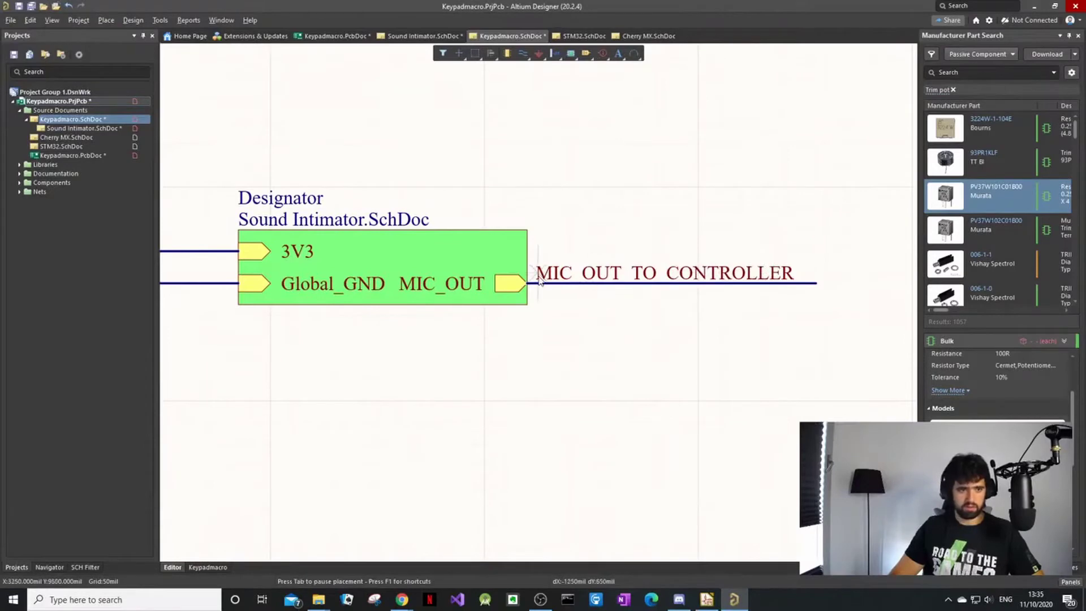
pyautogui.keyDown('ctrl'); pyautogui.scroll(5, 540, 286); pyautogui.keyUp('ctrl')
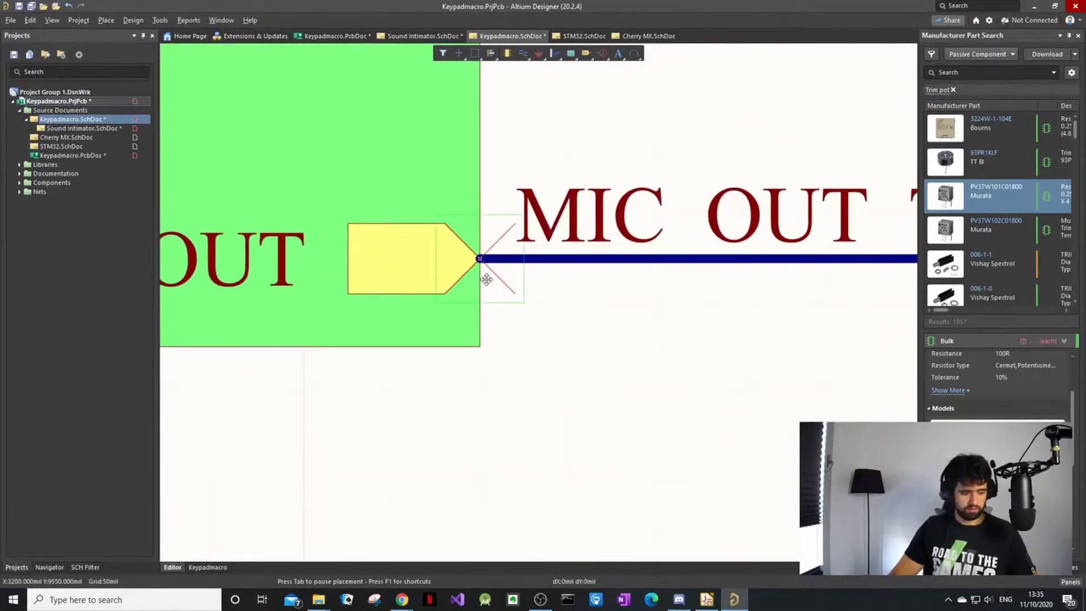
pyautogui.press('Delete')
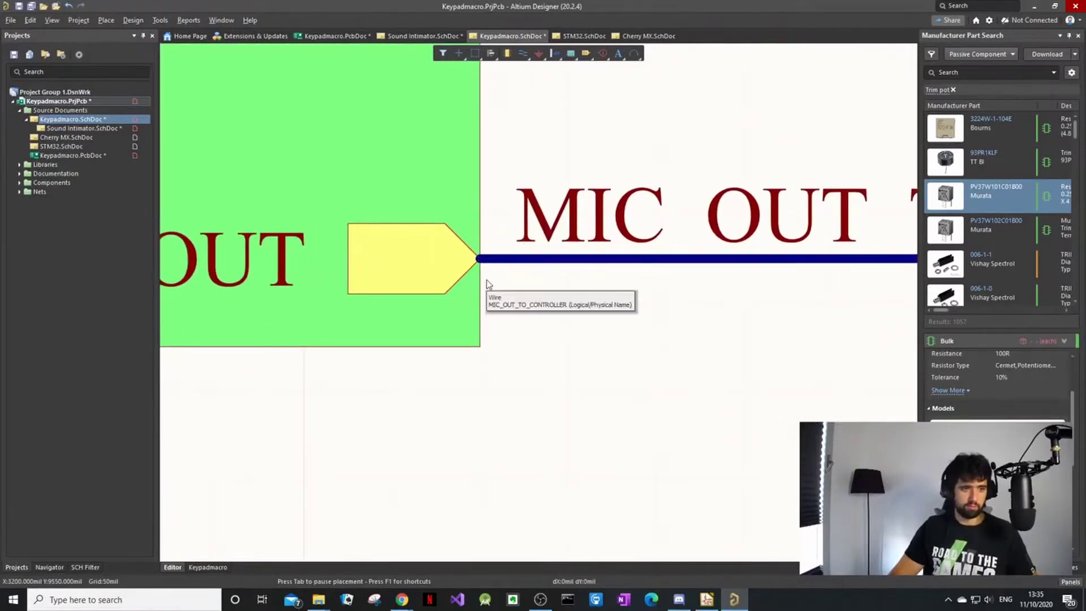
pyautogui.click(20, 5)
# Show the Keypadmacro PCB in 2D and bring the component rooms into view.
pyautogui.click(104, 134)
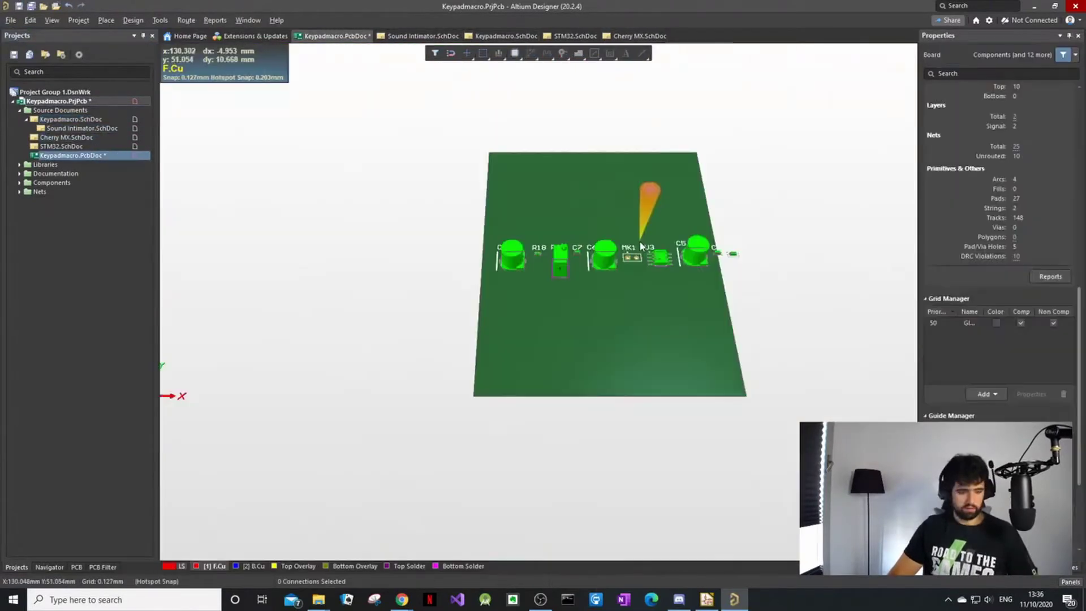
pyautogui.press('2')
pyautogui.keyDown('ctrl'); pyautogui.scroll(3, 722, 305); pyautogui.keyUp('ctrl')
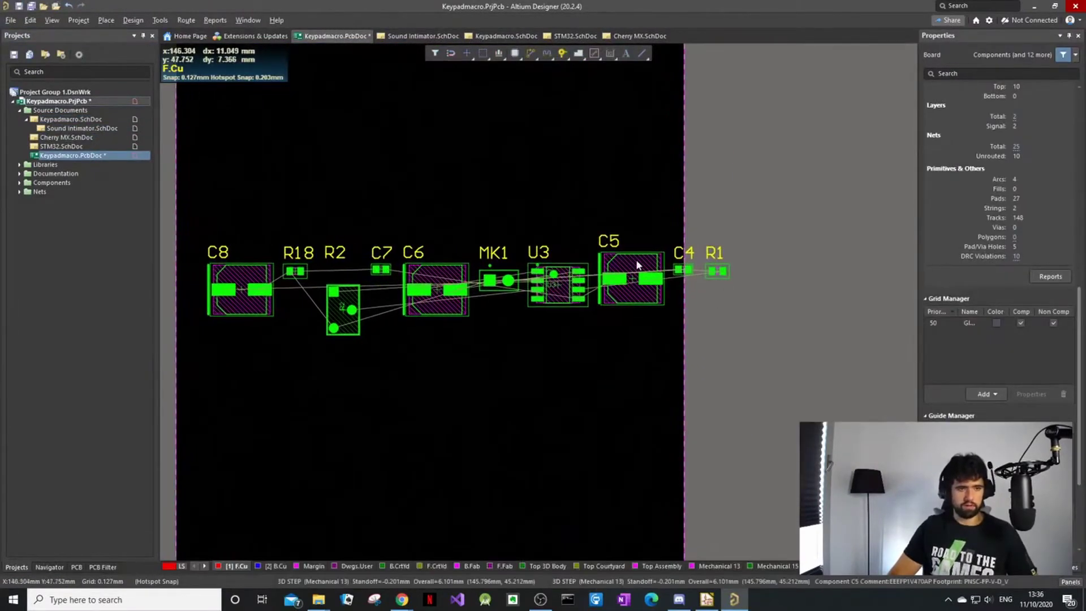
pyautogui.moveTo(638, 264); pyautogui.dragTo(487, 198)
pyautogui.click(572, 292)
pyautogui.moveTo(492, 409); pyautogui.dragTo(453, 435, button='middle')
pyautogui.moveTo(454, 435); pyautogui.dragTo(635, 260, button='right')
pyautogui.moveTo(407, 391); pyautogui.dragTo(642, 348, button='right')
pyautogui.moveTo(352, 276); pyautogui.dragTo(544, 382)
# Reposition the Designator room on the board and delete the Keypadmacro room.
pyautogui.click(615, 299)
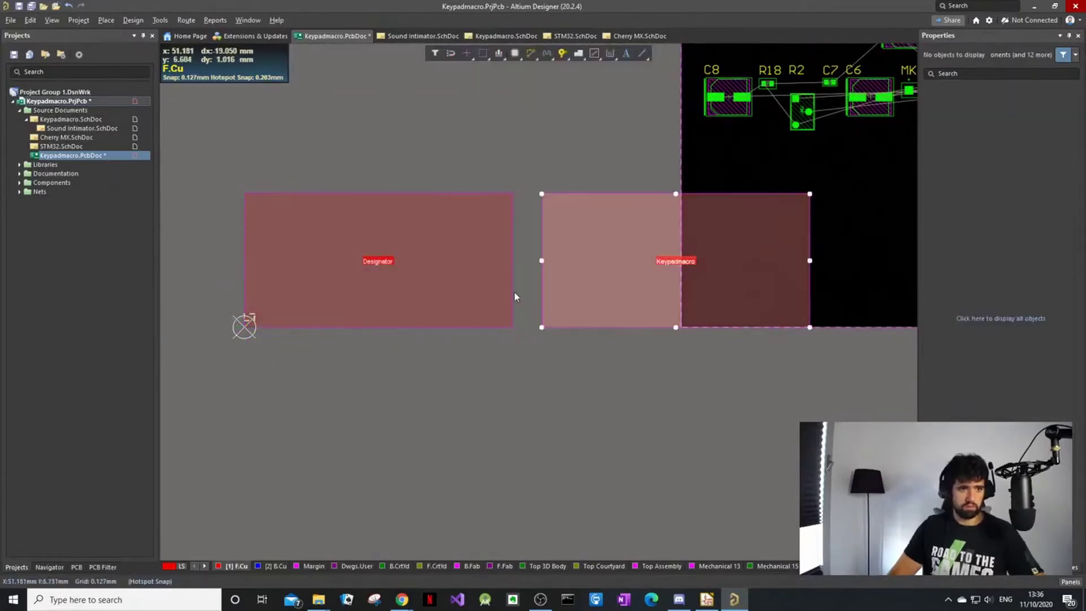
pyautogui.moveTo(376, 298); pyautogui.dragTo(244, 324)
pyautogui.click(565, 271)
pyautogui.press('Delete')
pyautogui.moveTo(406, 277); pyautogui.dragTo(597, 327)
pyautogui.moveTo(691, 405); pyautogui.dragTo(628, 420, button='right')
pyautogui.keyDown('ctrl'); pyautogui.scroll(-3, 648, 338); pyautogui.keyUp('ctrl')
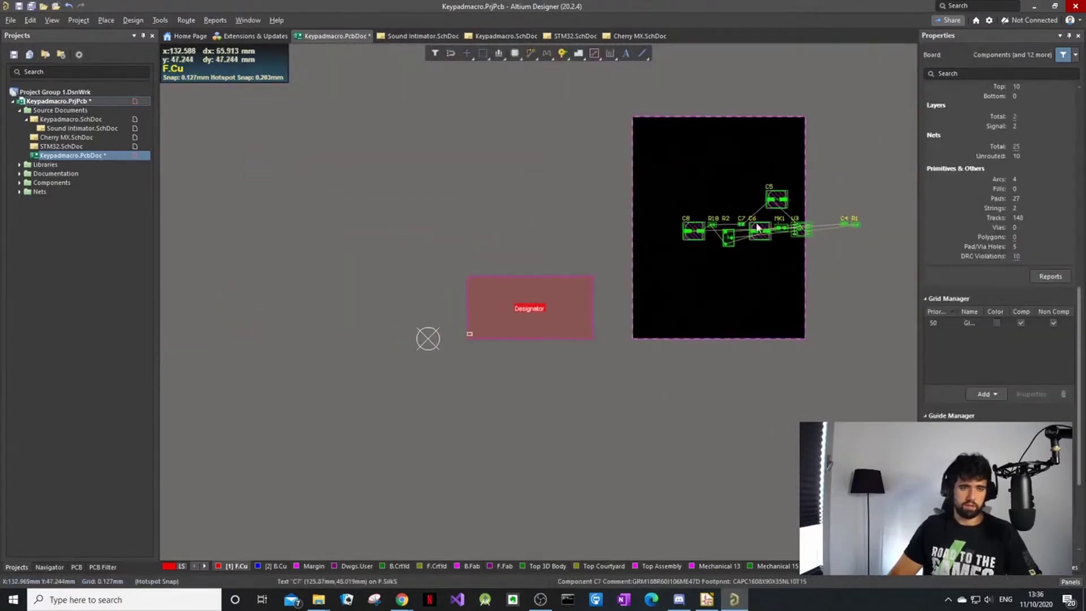
# Move C8, R2, C6, U3 and C5 into the Designator room.
pyautogui.moveTo(697, 233); pyautogui.dragTo(492, 293)
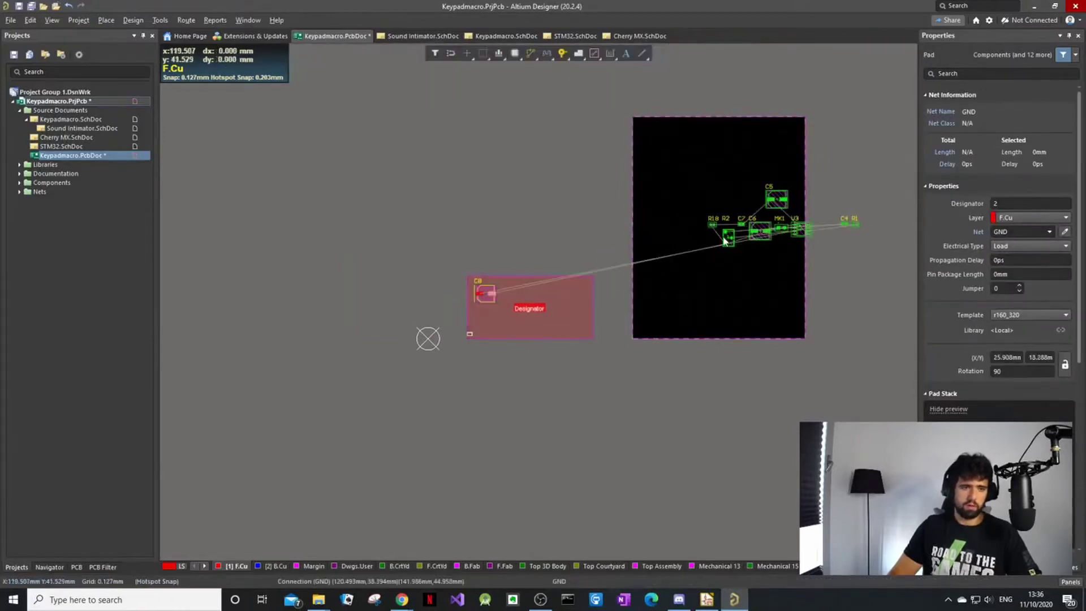
pyautogui.moveTo(727, 237); pyautogui.dragTo(510, 294)
pyautogui.moveTo(758, 230); pyautogui.dragTo(534, 290)
pyautogui.moveTo(798, 229); pyautogui.dragTo(565, 291)
pyautogui.moveTo(777, 199); pyautogui.dragTo(482, 320)
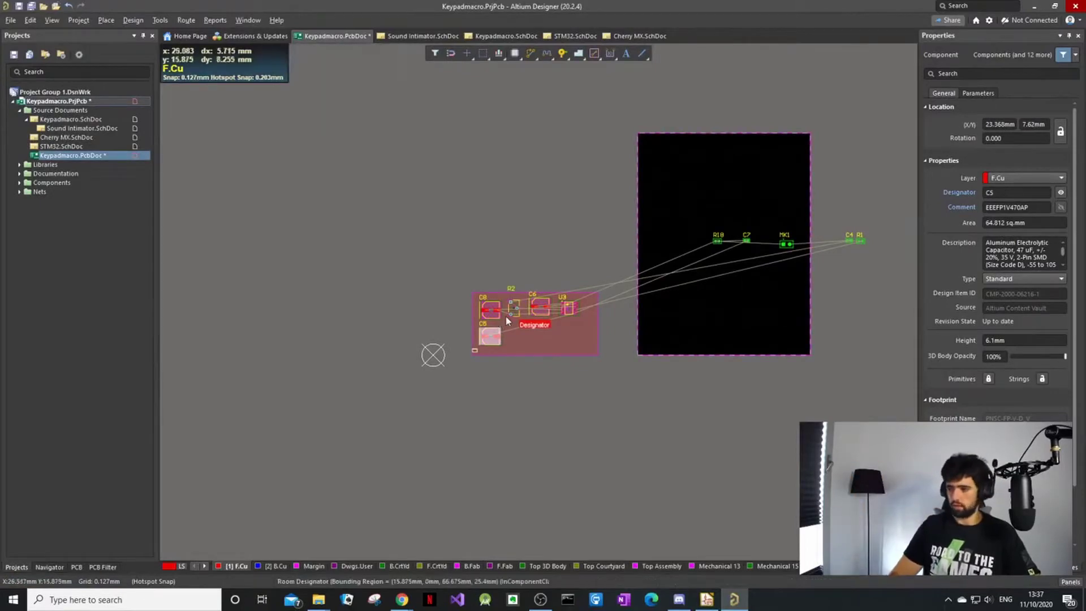
# Delete the Designator room and select the grouped parts.
pyautogui.click(577, 335)
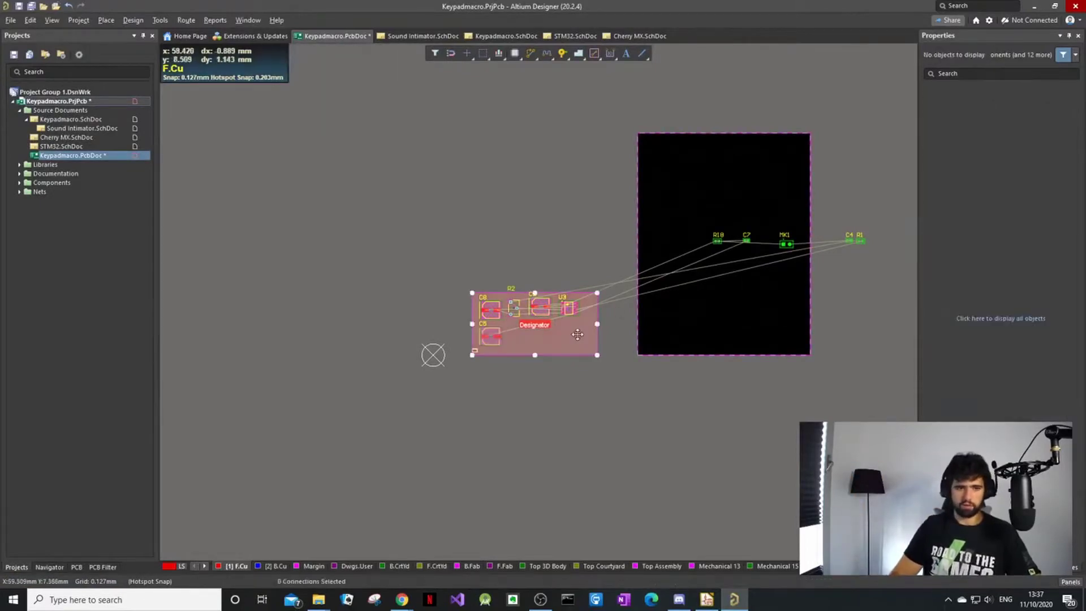
pyautogui.press('Delete')
pyautogui.moveTo(593, 286); pyautogui.dragTo(447, 356)
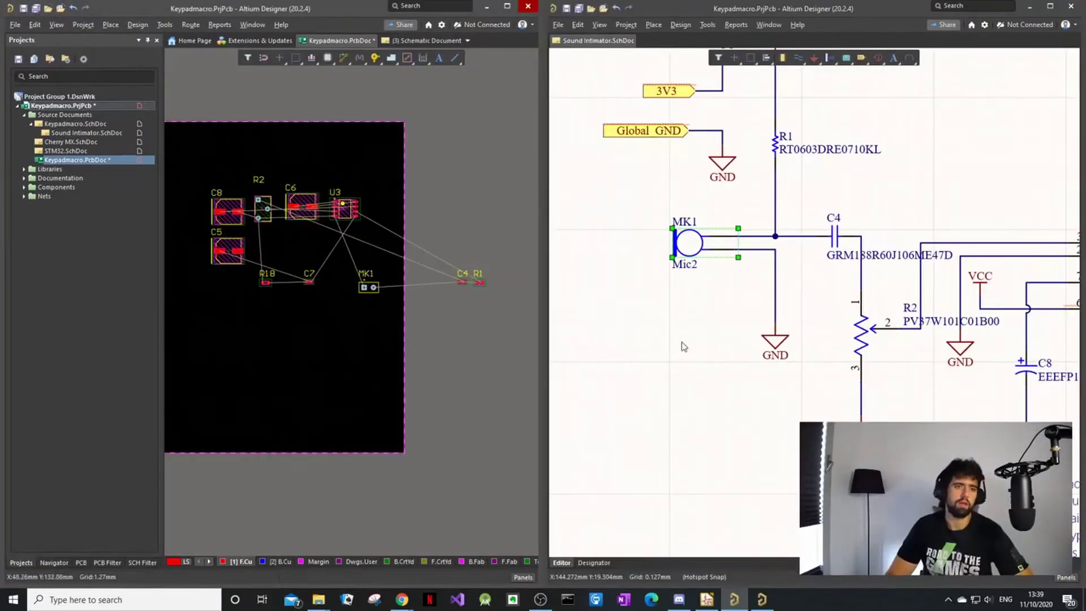
# Cross-probe MK1 from the schematic to locate its footprint.
pyautogui.click(710, 290)
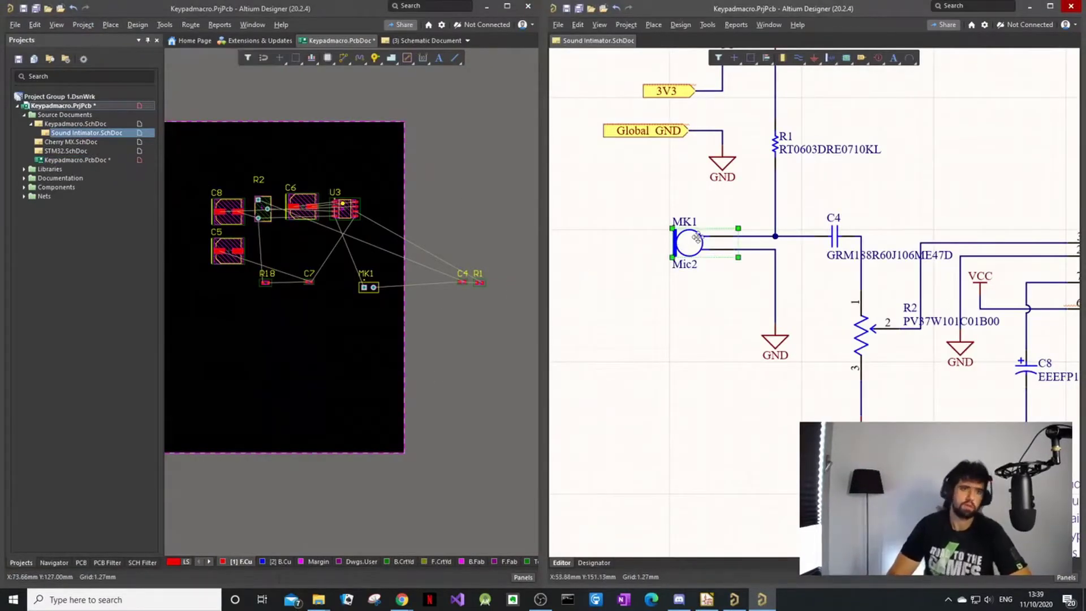
pyautogui.rightClick(697, 237)
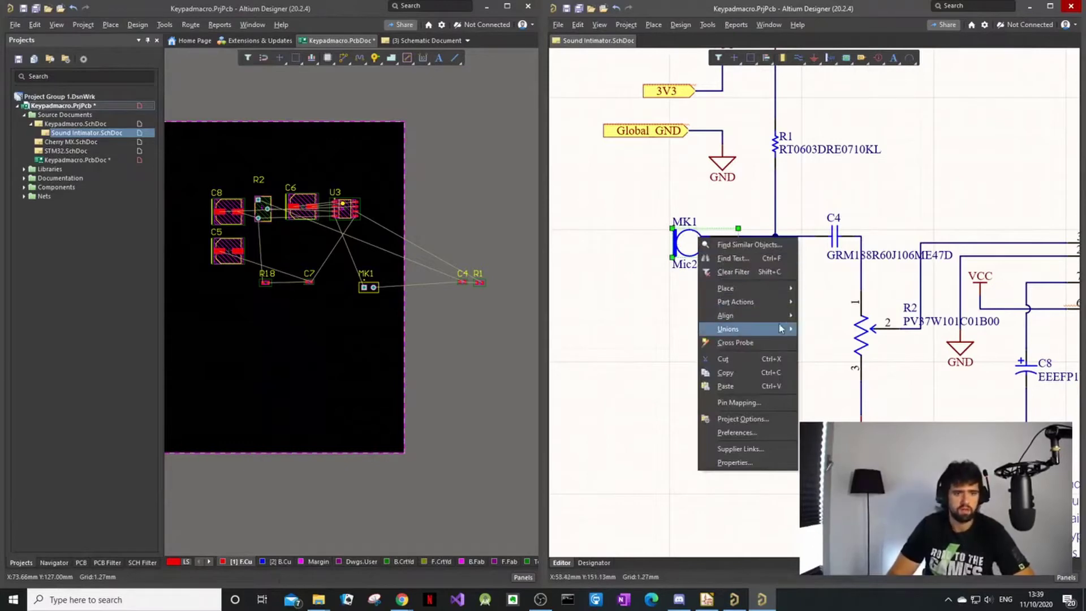
pyautogui.click(786, 343)
pyautogui.click(689, 244)
pyautogui.keyDown('ctrl'); pyautogui.scroll(-5, 639, 266); pyautogui.keyUp('ctrl')
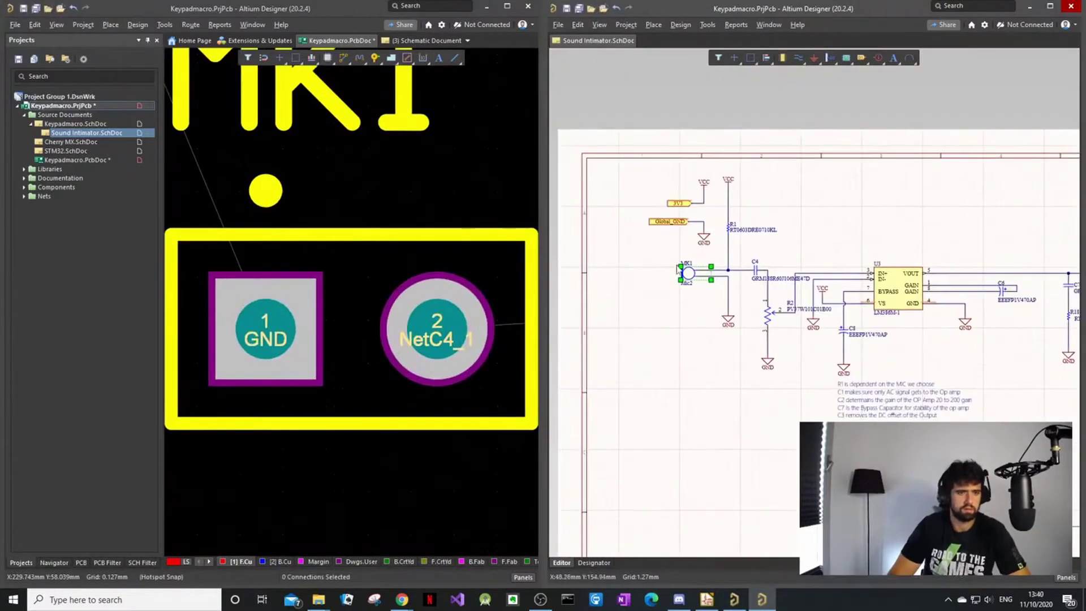
# Turn on Cross Select Mode from the Tools menu.
pyautogui.click(601, 26)
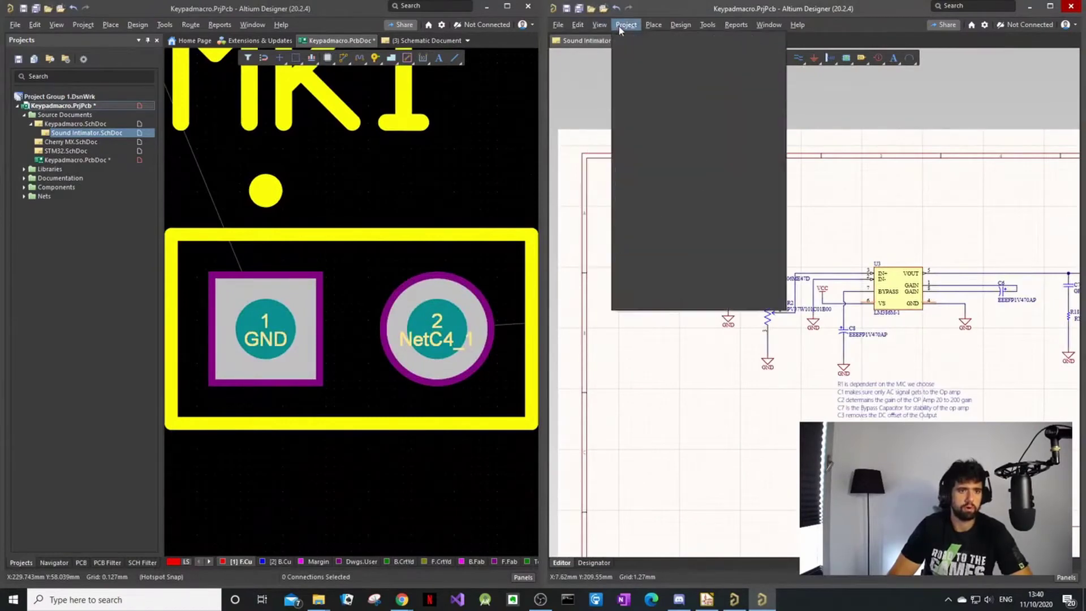
pyautogui.click(626, 26)
pyautogui.click(653, 25)
pyautogui.moveTo(582, 26)
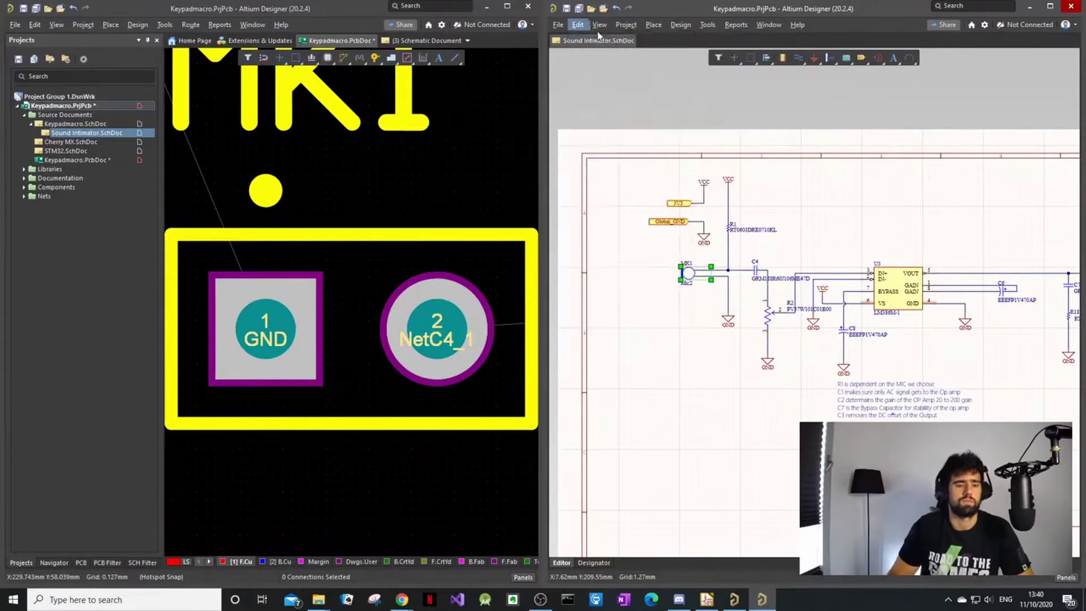
pyautogui.click(783, 103)
pyautogui.click(710, 25)
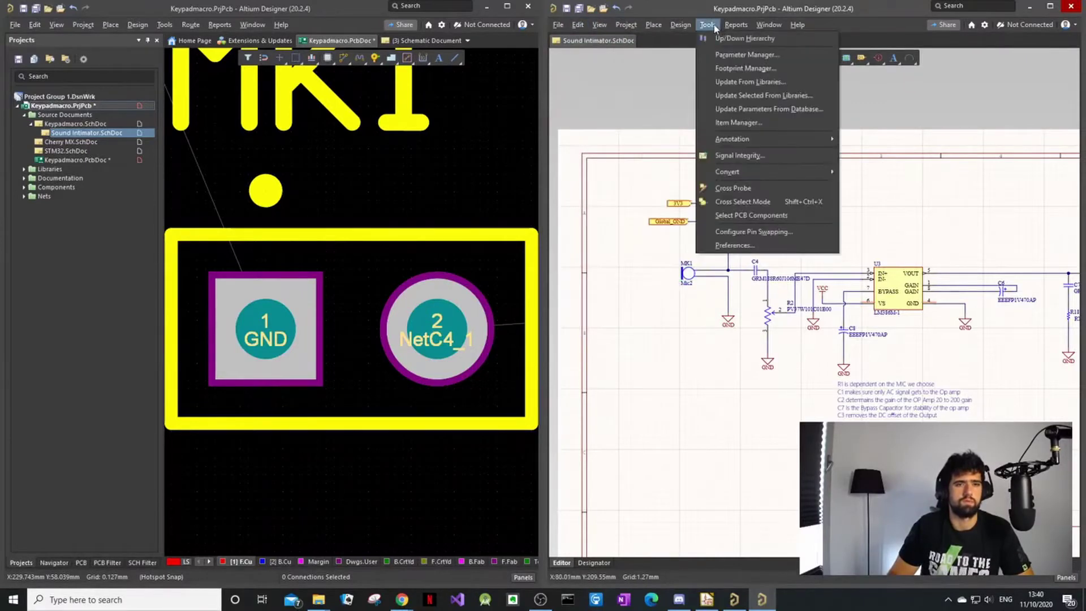
pyautogui.click(799, 202)
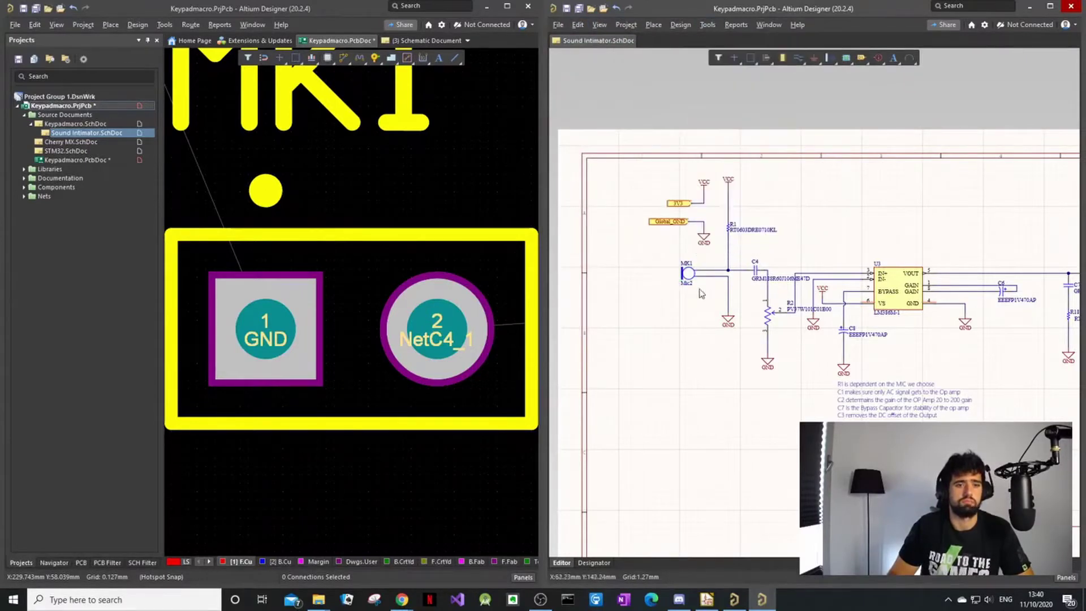
# Select GND, U3, R1 and MK1 in the schematic to highlight them on the PCB.
pyautogui.click(728, 319)
pyautogui.click(906, 291)
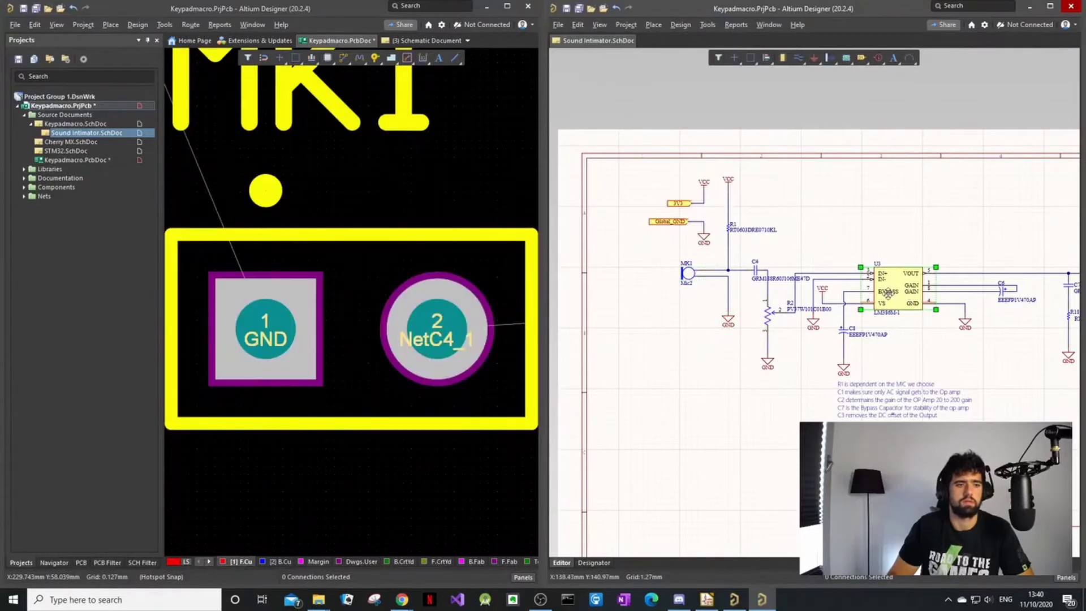
pyautogui.keyDown('ctrl'); pyautogui.scroll(-4, 366, 255); pyautogui.keyUp('ctrl')
pyautogui.moveTo(352, 260); pyautogui.dragTo(359, 257, button='right')
pyautogui.keyDown('ctrl'); pyautogui.scroll(-3, 358, 257); pyautogui.keyUp('ctrl')
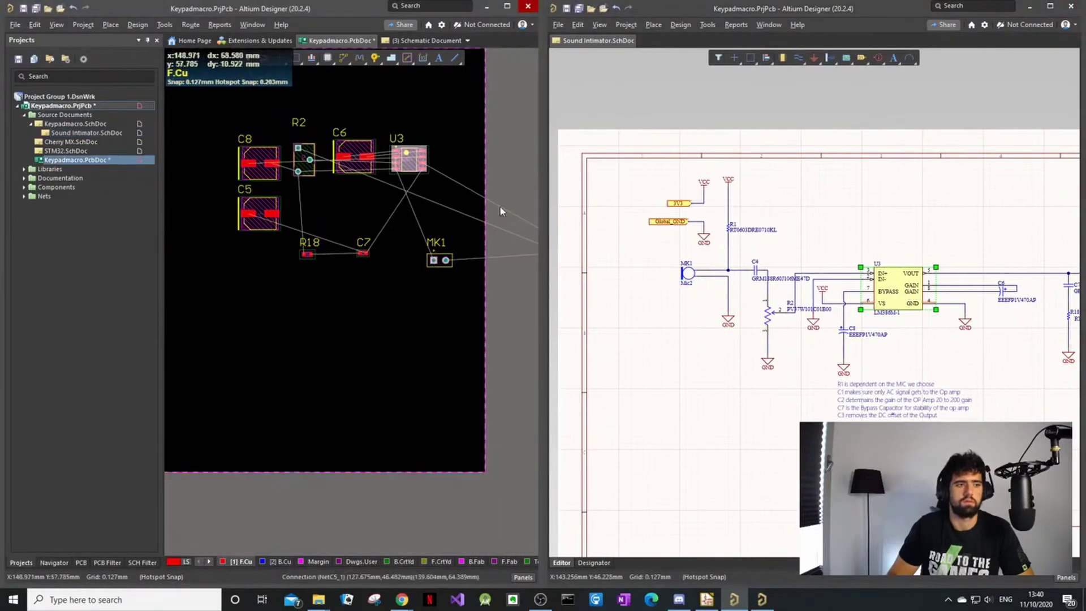
pyautogui.click(734, 235)
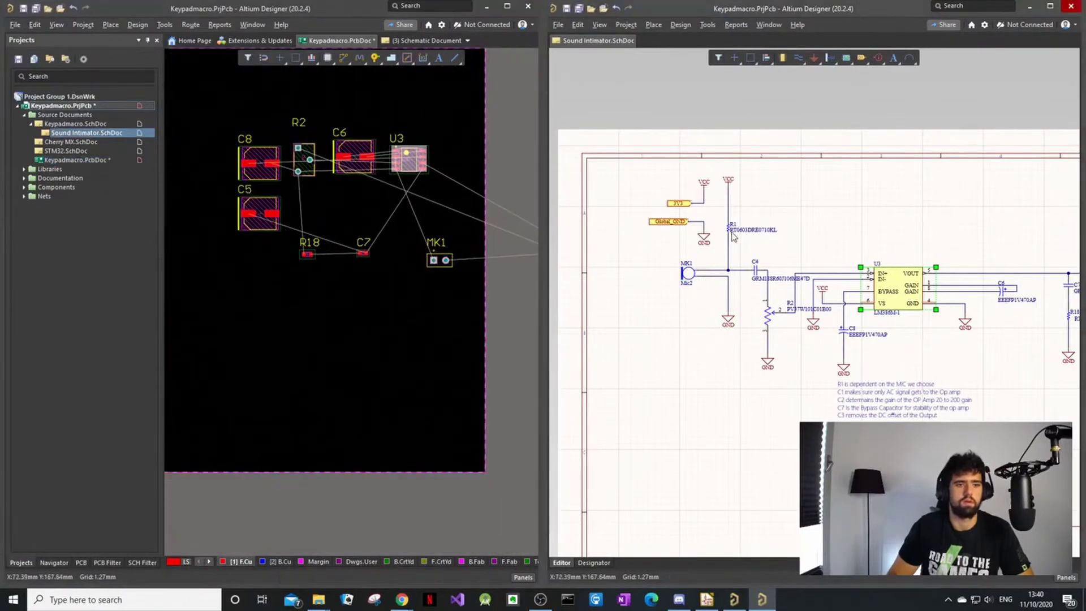
pyautogui.click(729, 233)
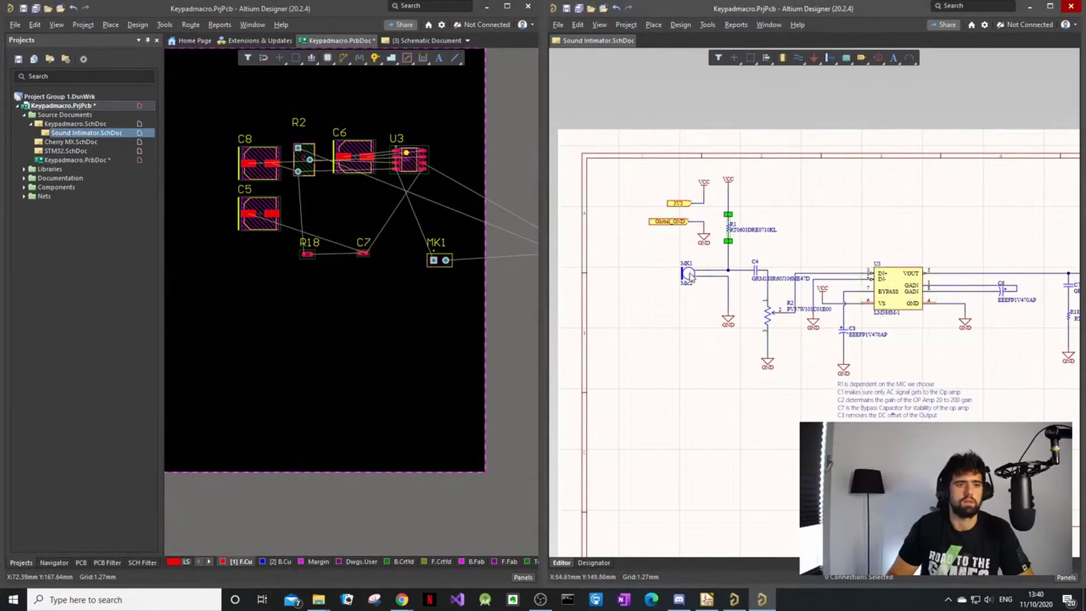
pyautogui.click(689, 274)
pyautogui.keyDown('ctrl'); pyautogui.scroll(-1, 798, 311); pyautogui.keyUp('ctrl')
pyautogui.moveTo(769, 314)
pyautogui.mouseDown()
pyautogui.moveTo(740, 304)
pyautogui.moveTo(776, 317)
pyautogui.mouseUp()
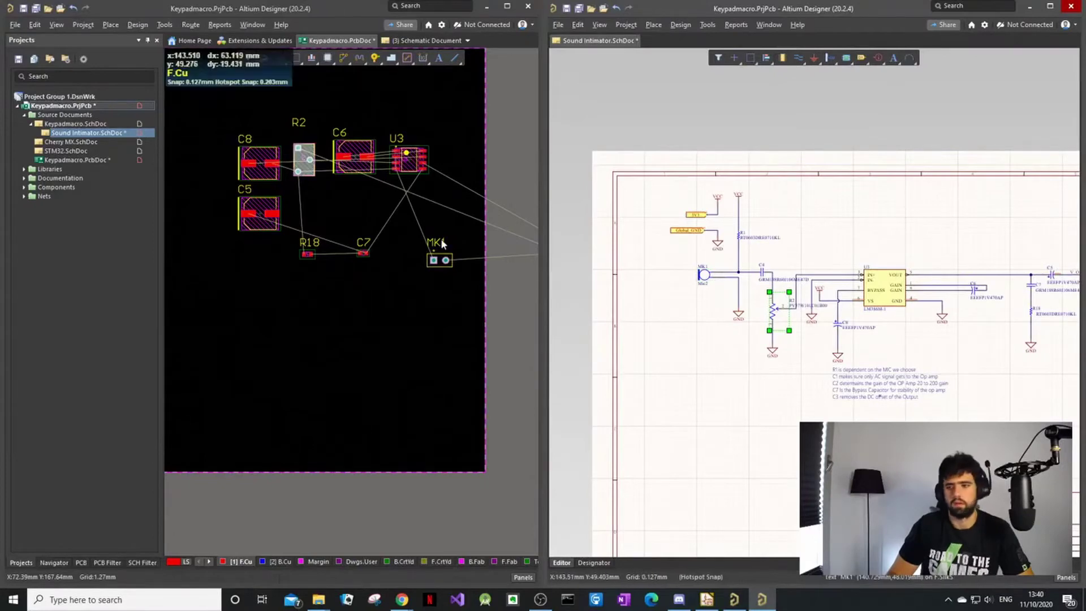
pyautogui.keyDown('ctrl'); pyautogui.scroll(-1, 336, 225); pyautogui.keyUp('ctrl')
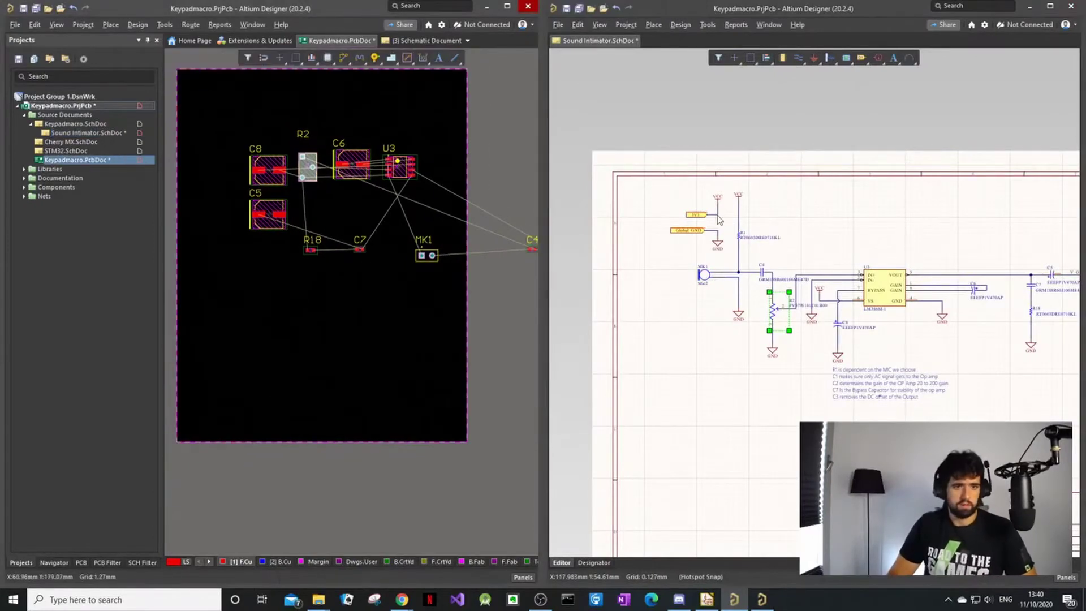
# Move MK1's footprint to the board's left edge beside C8.
pyautogui.click(703, 275)
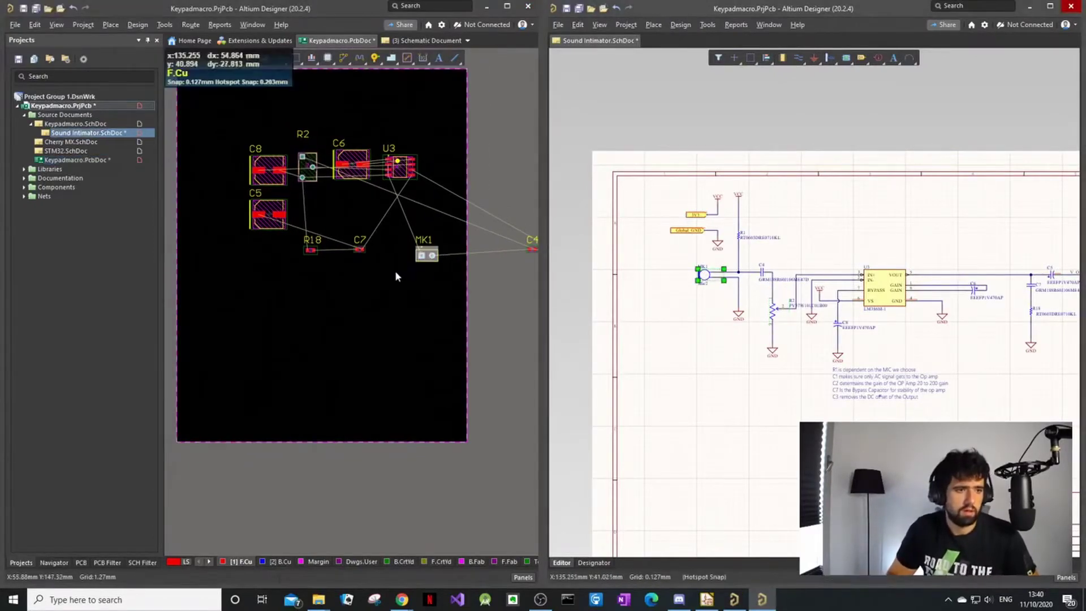
pyautogui.moveTo(427, 255); pyautogui.dragTo(192, 163)
pyautogui.keyDown('ctrl'); pyautogui.scroll(-1, 334, 148); pyautogui.keyUp('ctrl')
pyautogui.moveTo(261, 121); pyautogui.dragTo(270, 139, button='right')
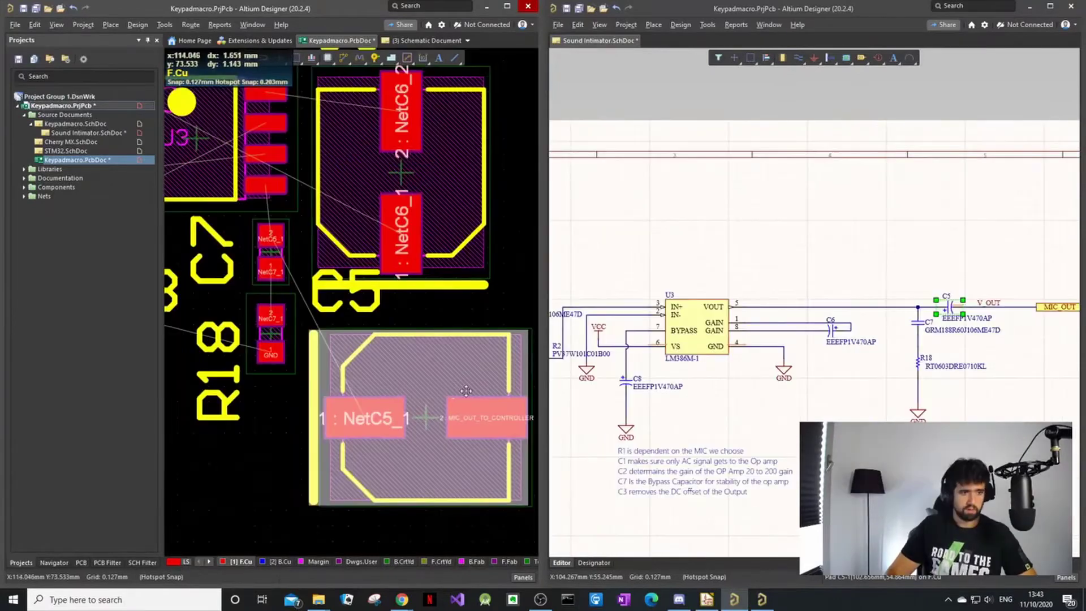
pyautogui.keyDown('ctrl'); pyautogui.scroll(5, 444, 346); pyautogui.keyUp('ctrl')
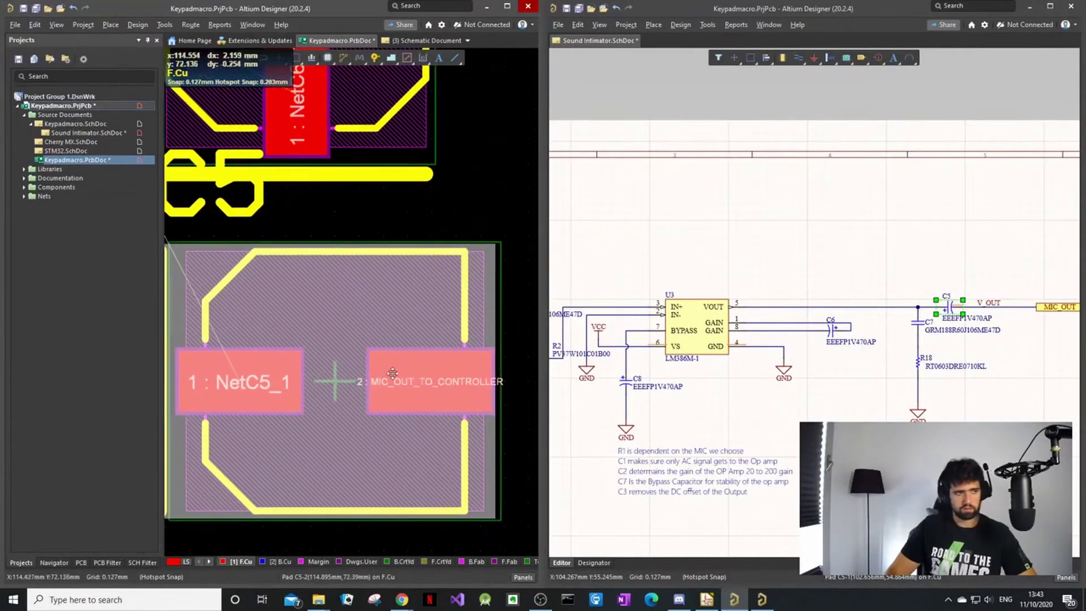
# Open Keypadmacro.SchDoc and look across the SX1509 expander block.
pyautogui.click(70, 124)
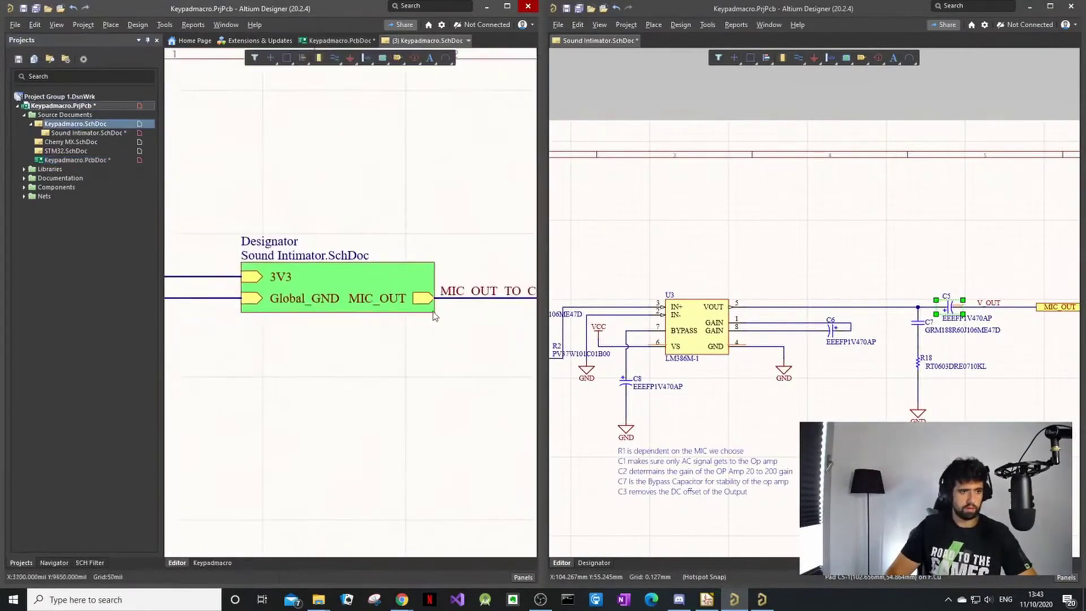
pyautogui.keyDown('ctrl'); pyautogui.scroll(-2, 433, 315); pyautogui.keyUp('ctrl')
pyautogui.keyDown('ctrl'); pyautogui.scroll(-4, 359, 290); pyautogui.keyUp('ctrl')
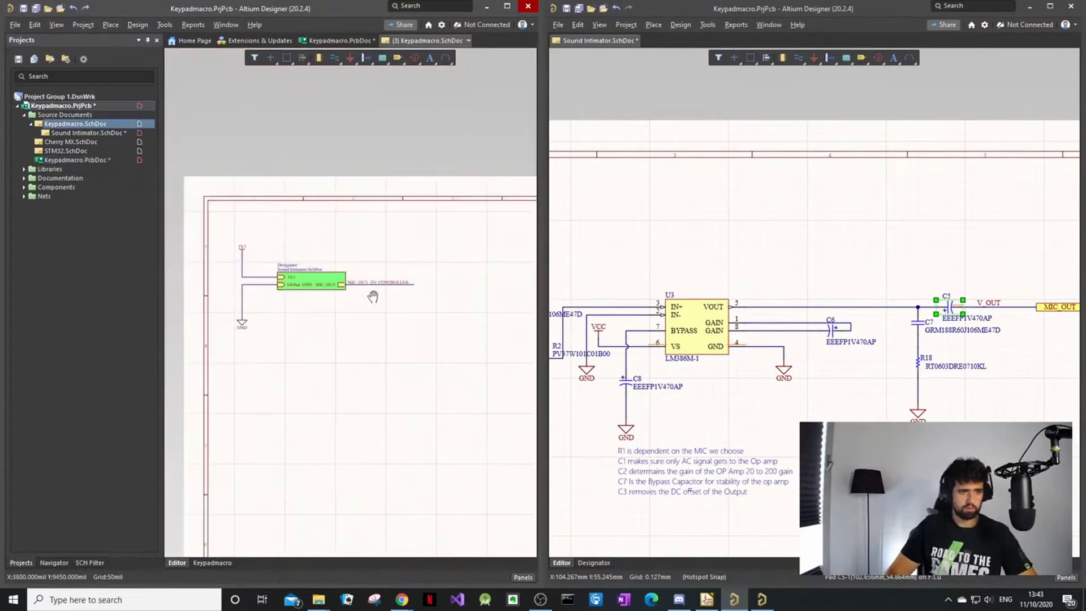
pyautogui.keyDown('ctrl'); pyautogui.scroll(4, 447, 279); pyautogui.keyUp('ctrl')
pyautogui.keyDown('ctrl'); pyautogui.scroll(2, 447, 280); pyautogui.keyUp('ctrl')
pyautogui.moveTo(490, 315); pyautogui.dragTo(274, 245, button='right')
pyautogui.moveTo(318, 288); pyautogui.dragTo(413, 304, button='right')
pyautogui.moveTo(212, 238); pyautogui.dragTo(341, 246, button='right')
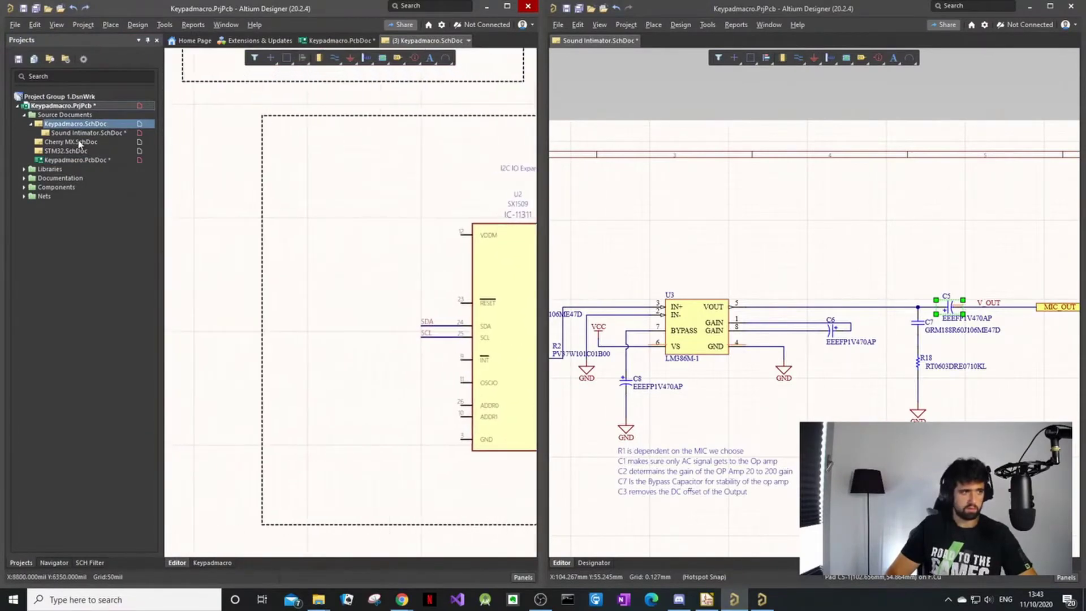
# Open STM32.SchDoc and scroll through it.
pyautogui.click(76, 151)
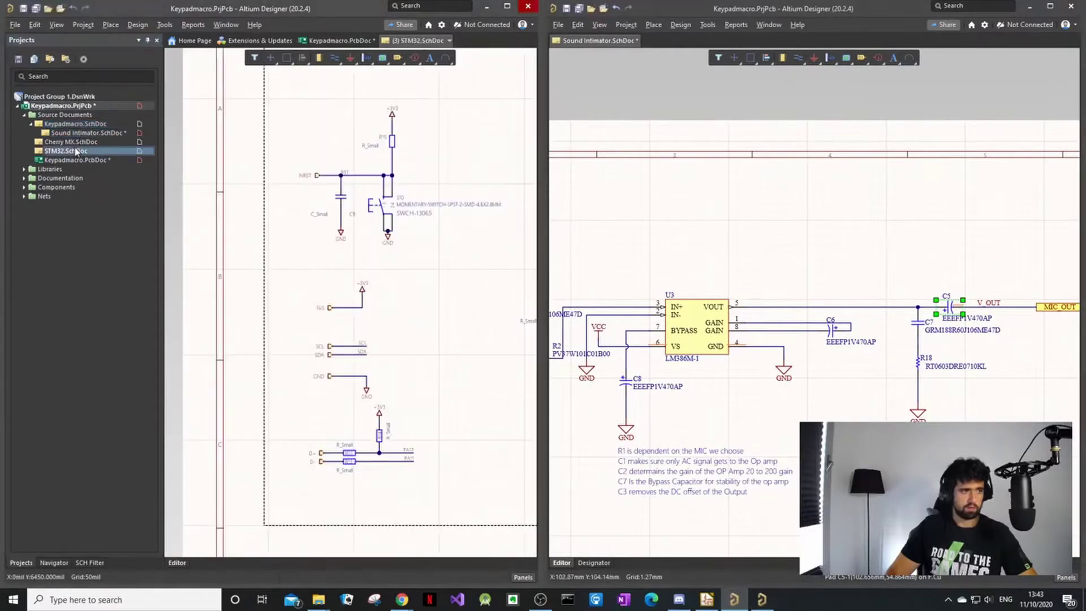
pyautogui.keyDown('ctrl'); pyautogui.scroll(-3, 435, 254); pyautogui.keyUp('ctrl')
pyautogui.keyDown('ctrl'); pyautogui.scroll(5, 475, 310); pyautogui.keyUp('ctrl')
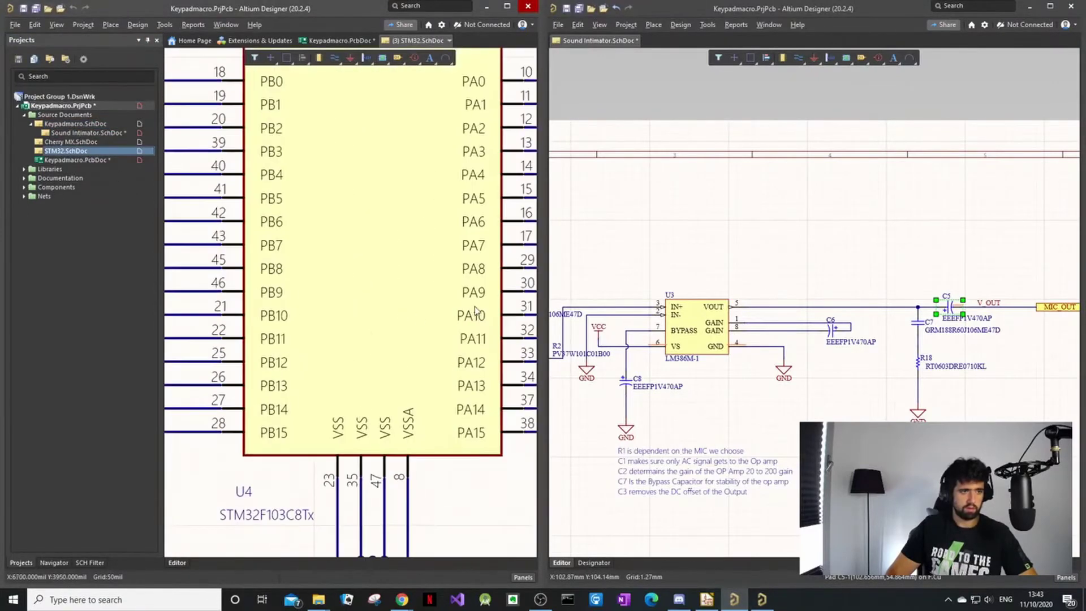
pyautogui.keyDown('ctrl'); pyautogui.scroll(-2, 475, 310); pyautogui.keyUp('ctrl')
pyautogui.keyDown('ctrl'); pyautogui.scroll(5, 438, 340); pyautogui.keyUp('ctrl')
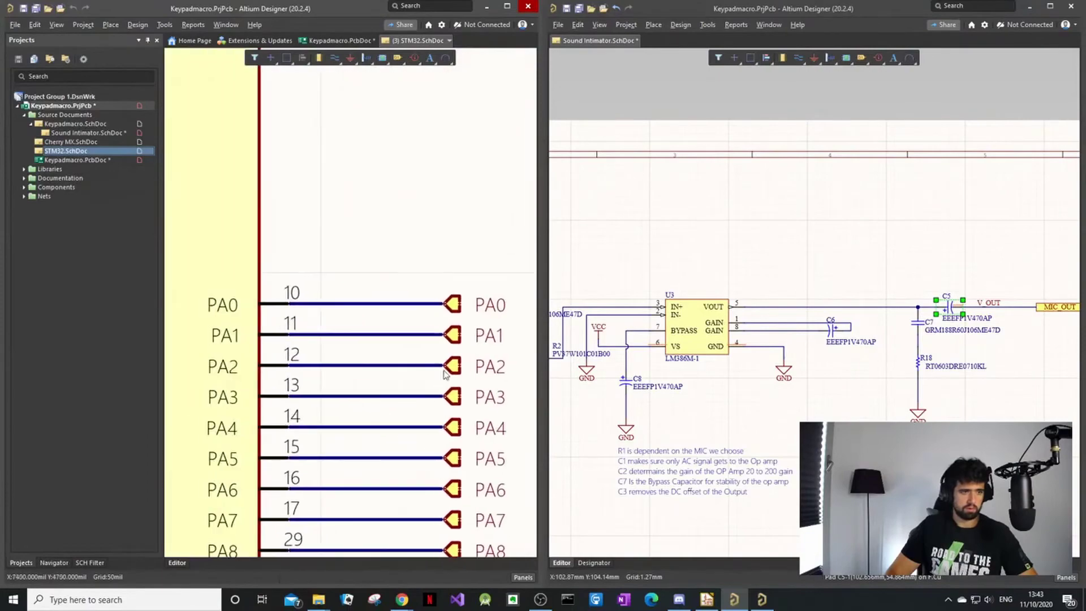
pyautogui.keyDown('ctrl'); pyautogui.scroll(-3, 436, 373); pyautogui.keyUp('ctrl')
# Return to Keypadmacro.SchDoc and open the Place menu.
pyautogui.click(72, 124)
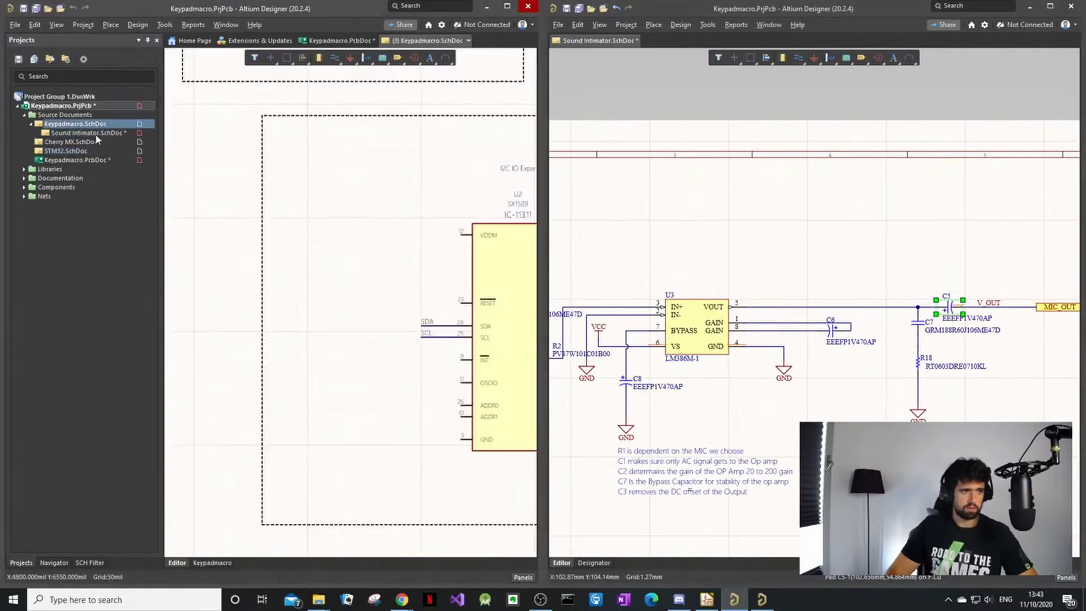
pyautogui.keyDown('ctrl'); pyautogui.scroll(-3, 317, 215); pyautogui.keyUp('ctrl')
pyautogui.keyDown('ctrl'); pyautogui.scroll(2, 350, 255); pyautogui.keyUp('ctrl')
pyautogui.keyDown('ctrl'); pyautogui.scroll(5, 350, 254); pyautogui.keyUp('ctrl')
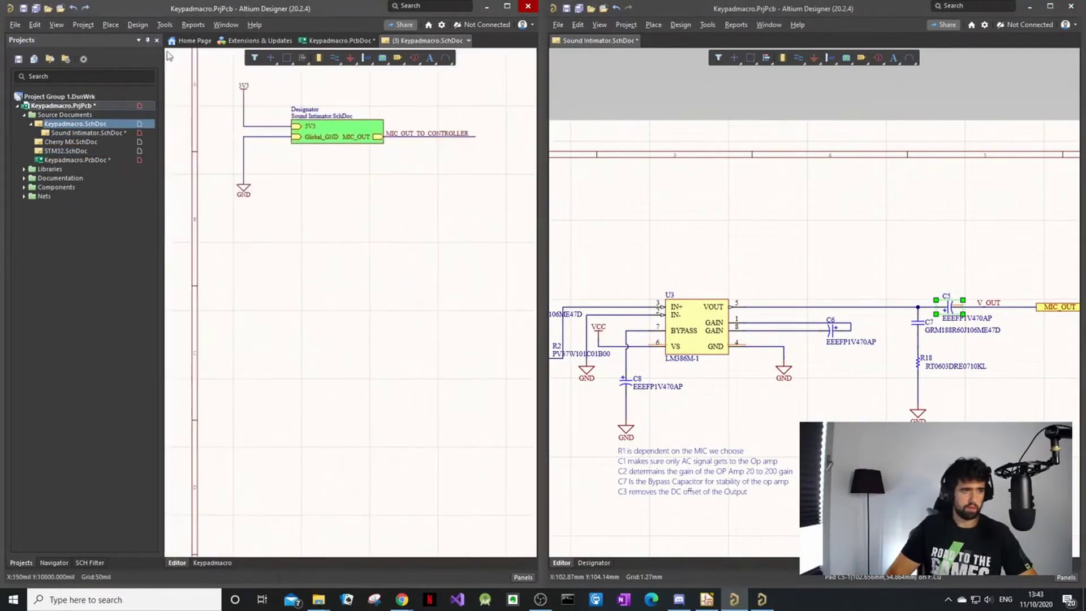
pyautogui.click(110, 25)
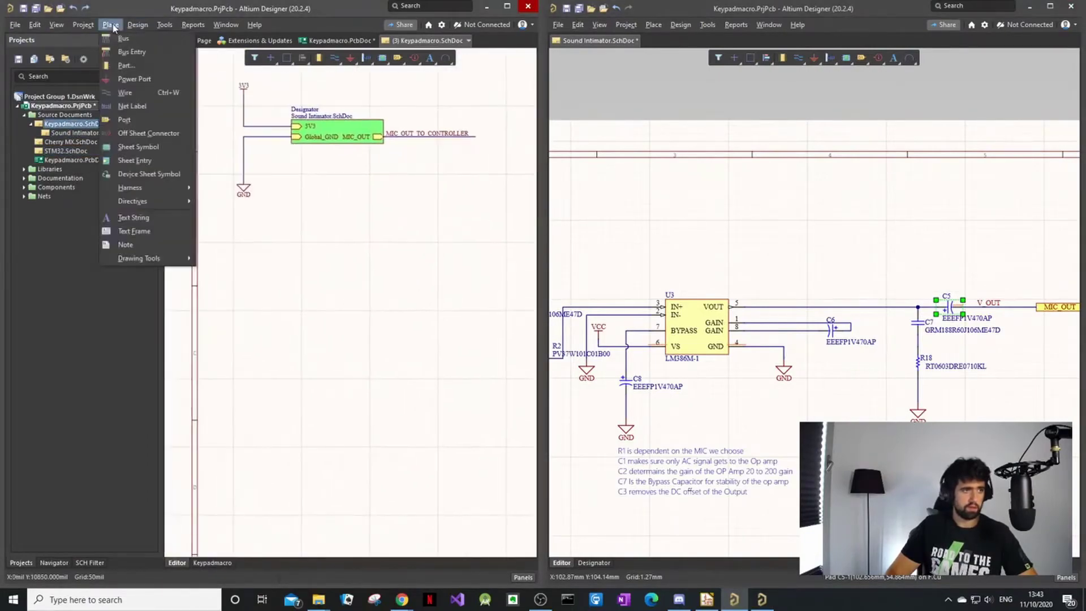
# Place a new sheet symbol referencing STM32.SchDoc.
pyautogui.click(141, 147)
pyautogui.click(374, 280)
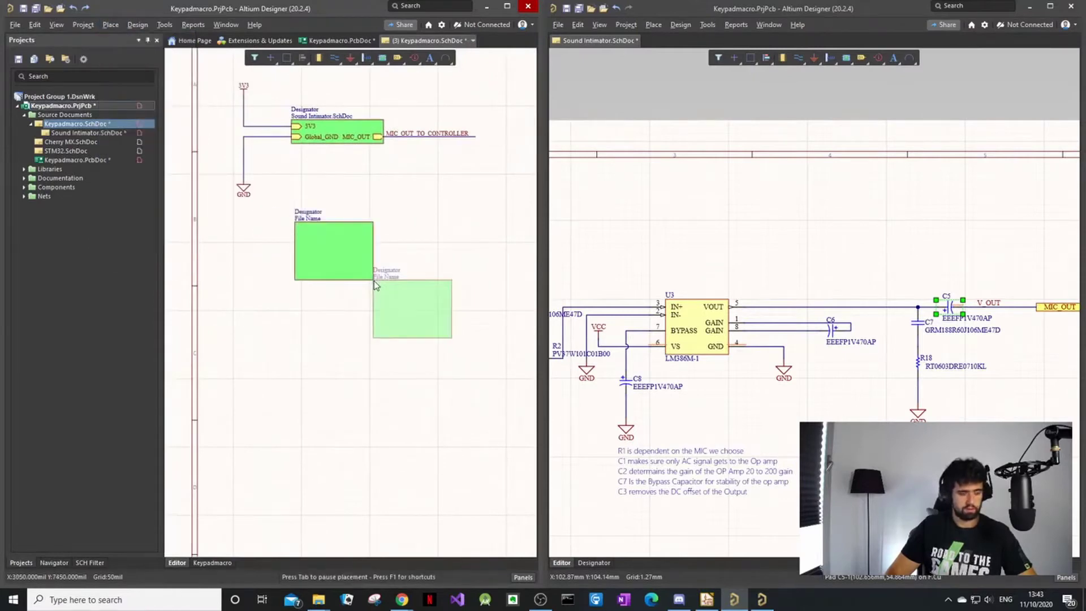
pyautogui.press('Escape')
pyautogui.doubleClick(350, 264)
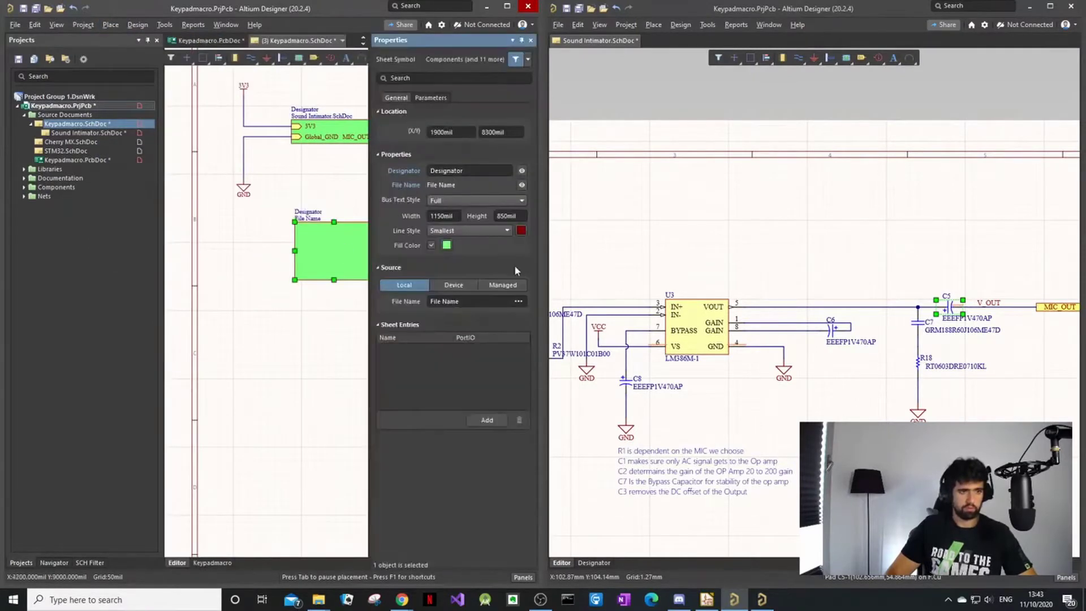
pyautogui.click(519, 301)
pyautogui.click(446, 189)
pyautogui.click(643, 454)
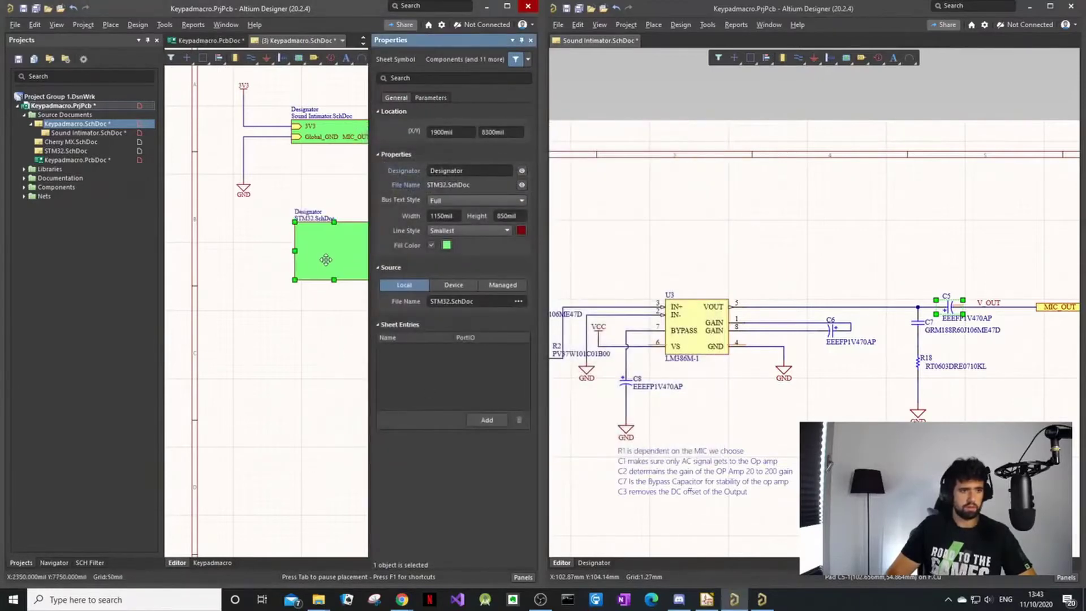
# Create the STM32 child sheet from the sheet symbol.
pyautogui.rightClick(326, 260)
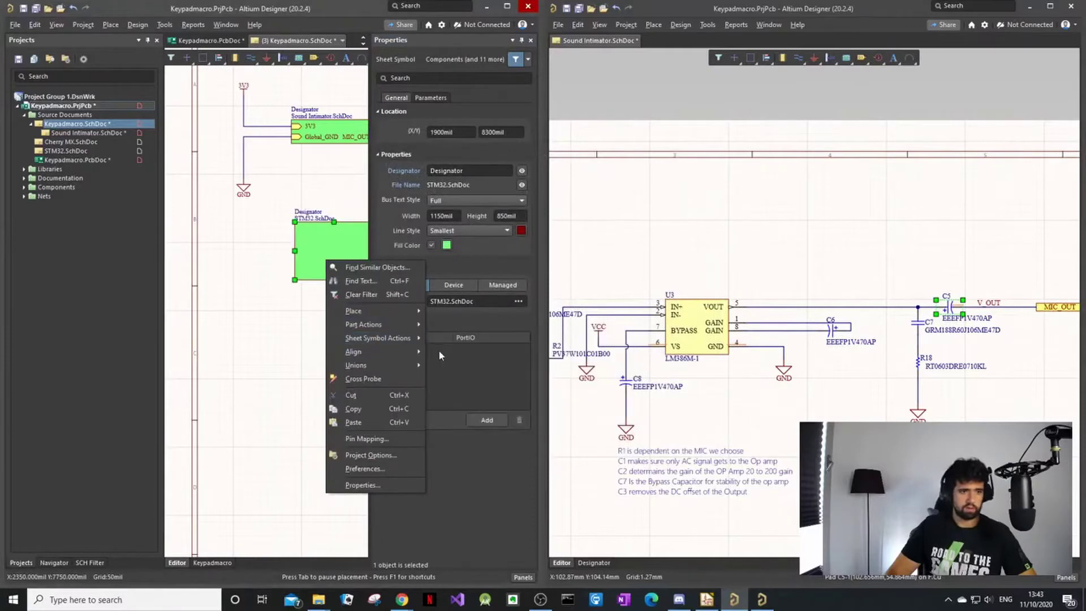
pyautogui.moveTo(407, 339)
pyautogui.click(457, 353)
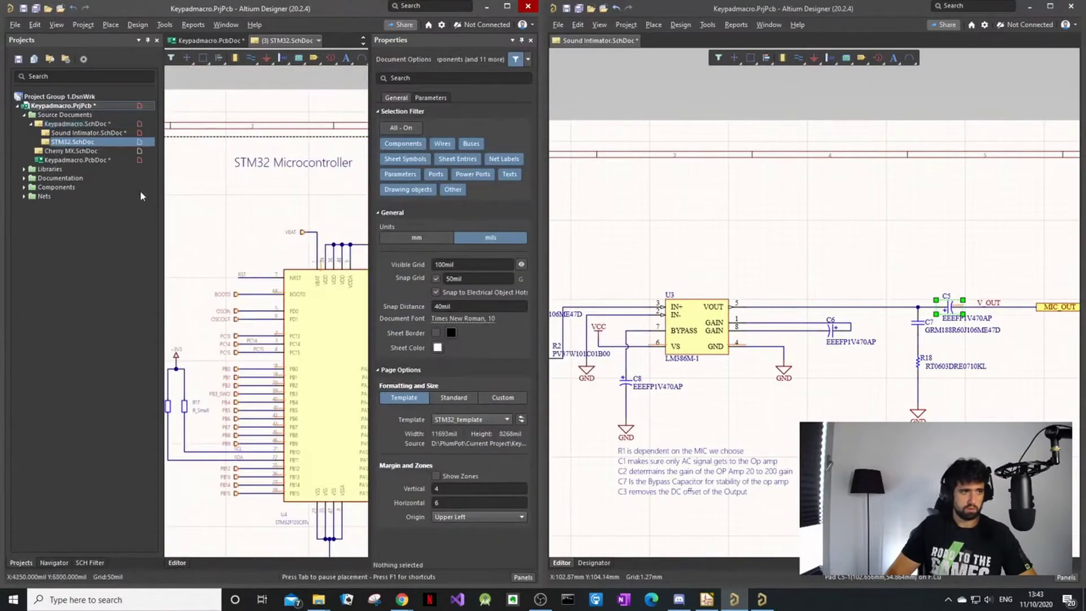
# Return to the Keypadmacro top sheet and bring up the STM32 symbol's actions again.
pyautogui.click(83, 124)
pyautogui.keyDown('ctrl'); pyautogui.scroll(-3, 269, 260); pyautogui.keyUp('ctrl')
pyautogui.moveTo(269, 259); pyautogui.dragTo(215, 259, button='right')
pyautogui.keyDown('ctrl'); pyautogui.scroll(5, 231, 251); pyautogui.keyUp('ctrl')
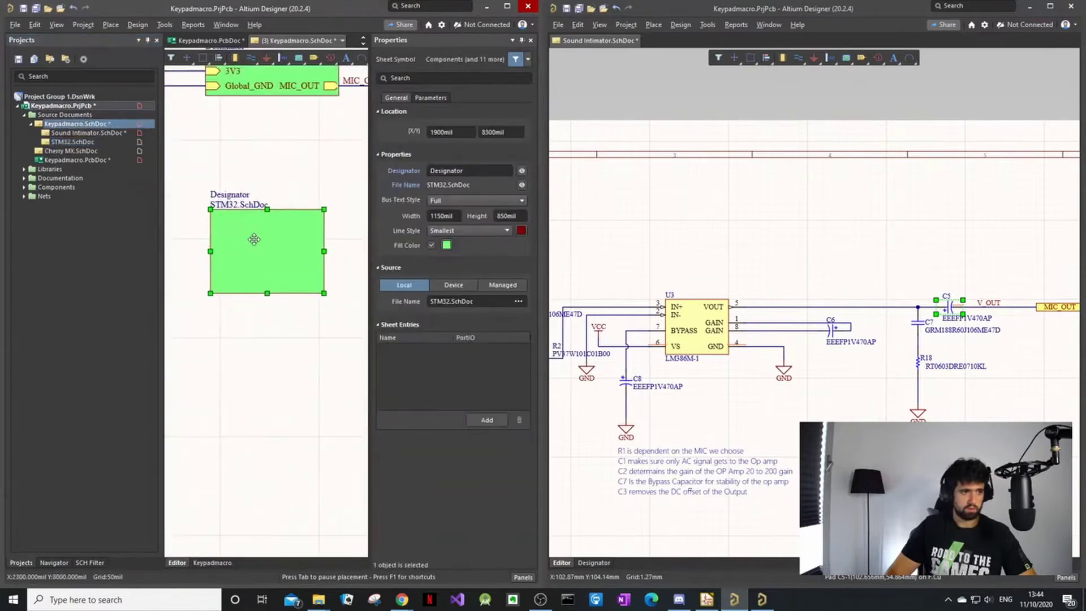
pyautogui.rightClick(254, 241)
pyautogui.moveTo(328, 329)
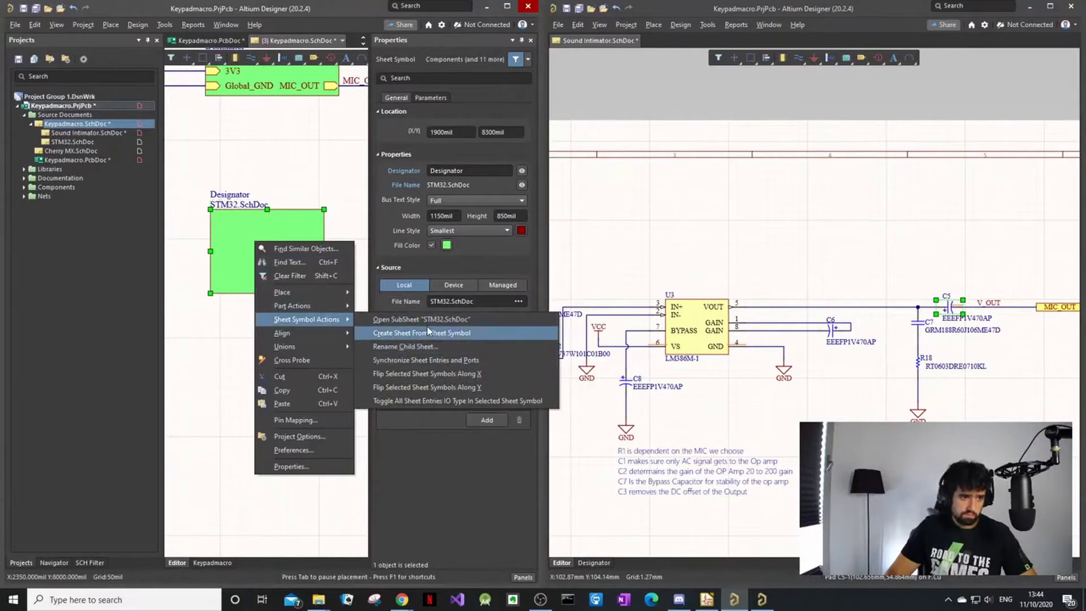
# Add sheet entries to the STM32 symbol for all unmatched ports, from NRST through PB7 and the rest.
pyautogui.click(453, 361)
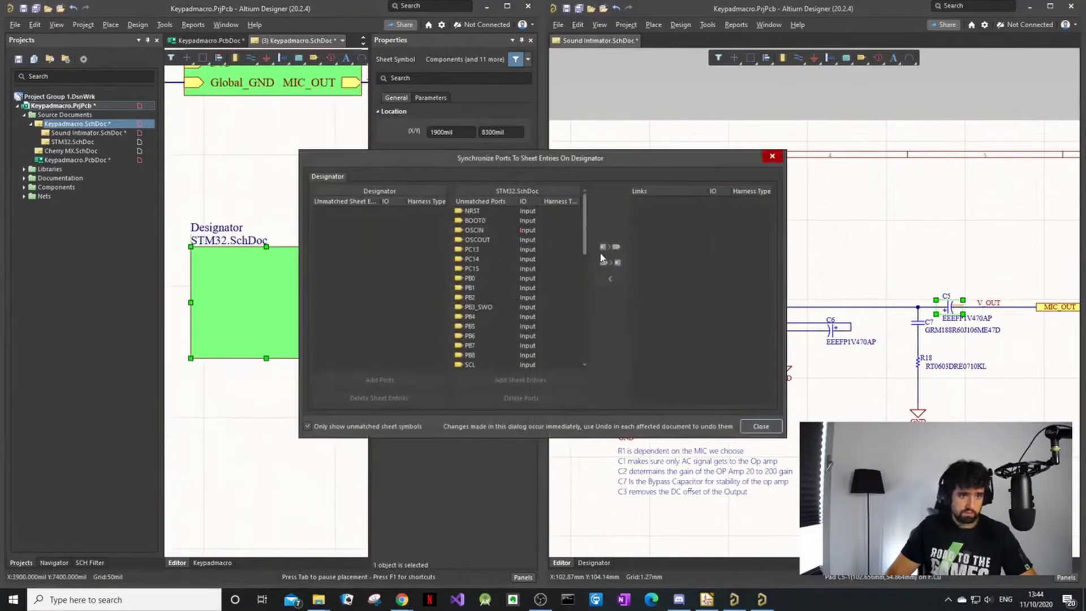
pyautogui.click(504, 213)
pyautogui.keyDown('shift'); pyautogui.click(523, 345); pyautogui.keyUp('shift')
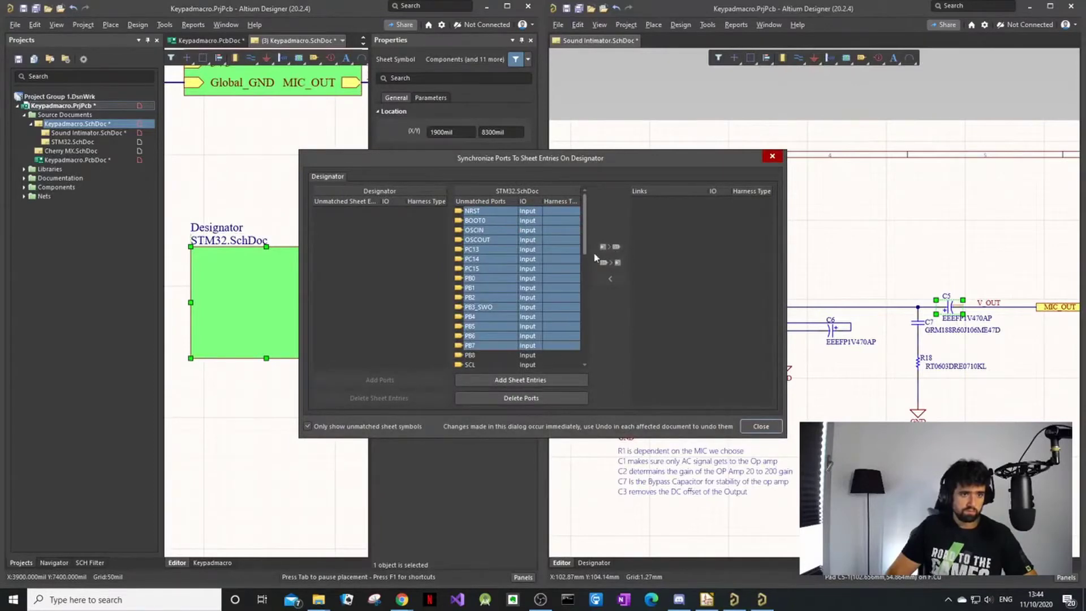
pyautogui.scroll(-3, 585, 247)
pyautogui.keyDown('shift'); pyautogui.click(529, 360); pyautogui.keyUp('shift')
pyautogui.click(521, 380)
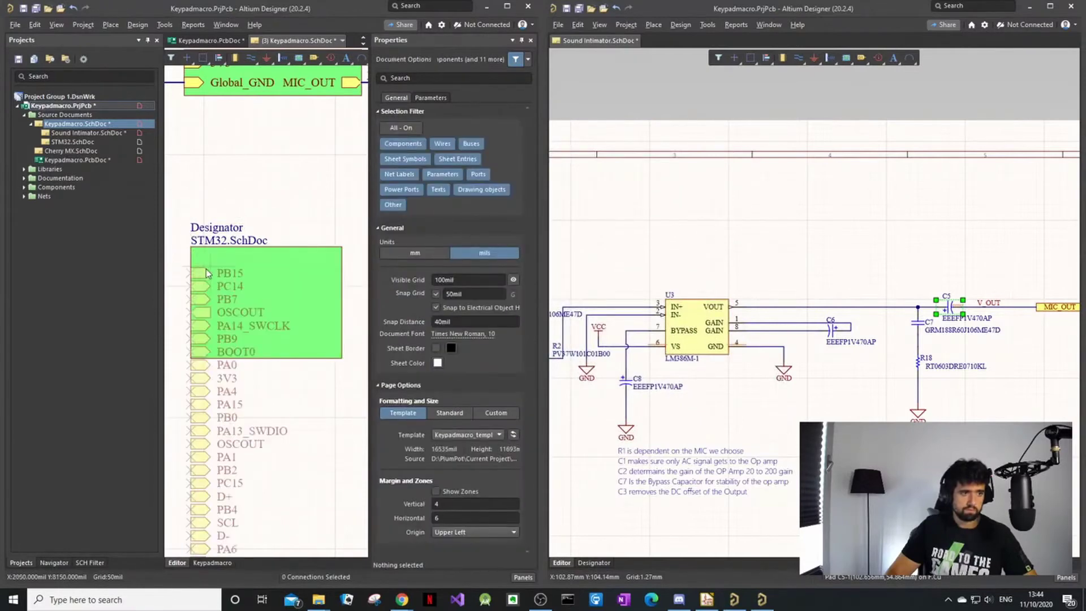
pyautogui.click(211, 262)
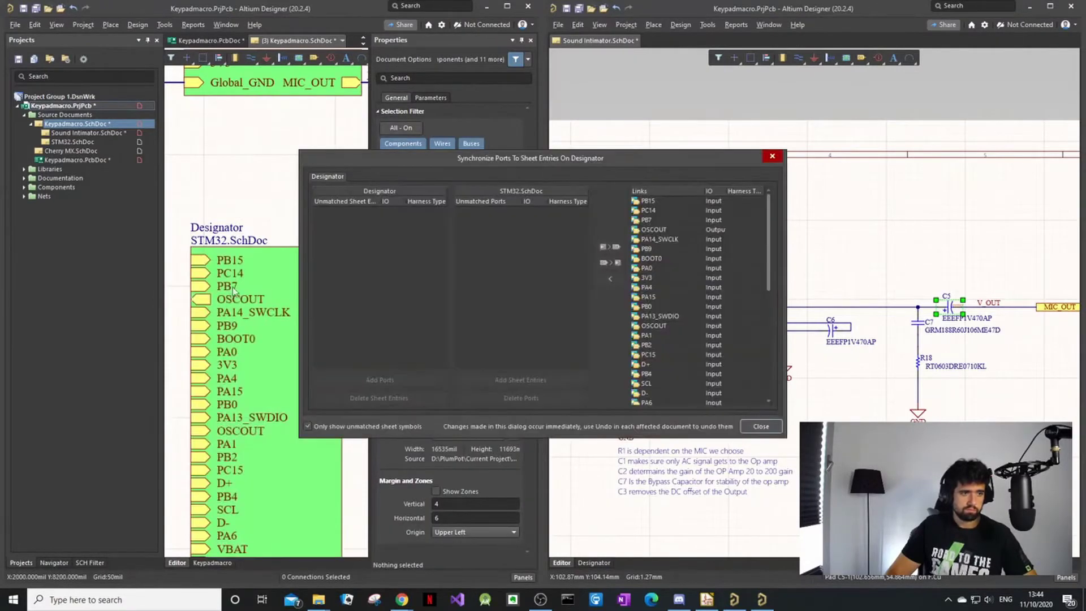
pyautogui.click(761, 426)
# Widen the STM32 sheet symbol to 1500mil.
pyautogui.keyDown('ctrl'); pyautogui.scroll(-5, 257, 360); pyautogui.keyUp('ctrl')
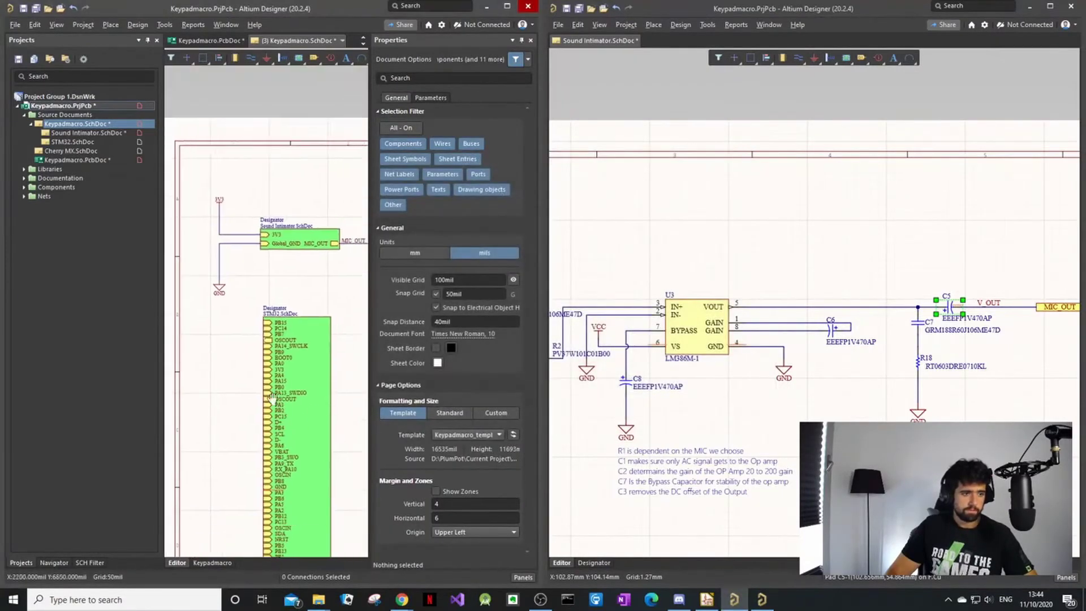
pyautogui.keyDown('ctrl'); pyautogui.scroll(2, 257, 360); pyautogui.keyUp('ctrl')
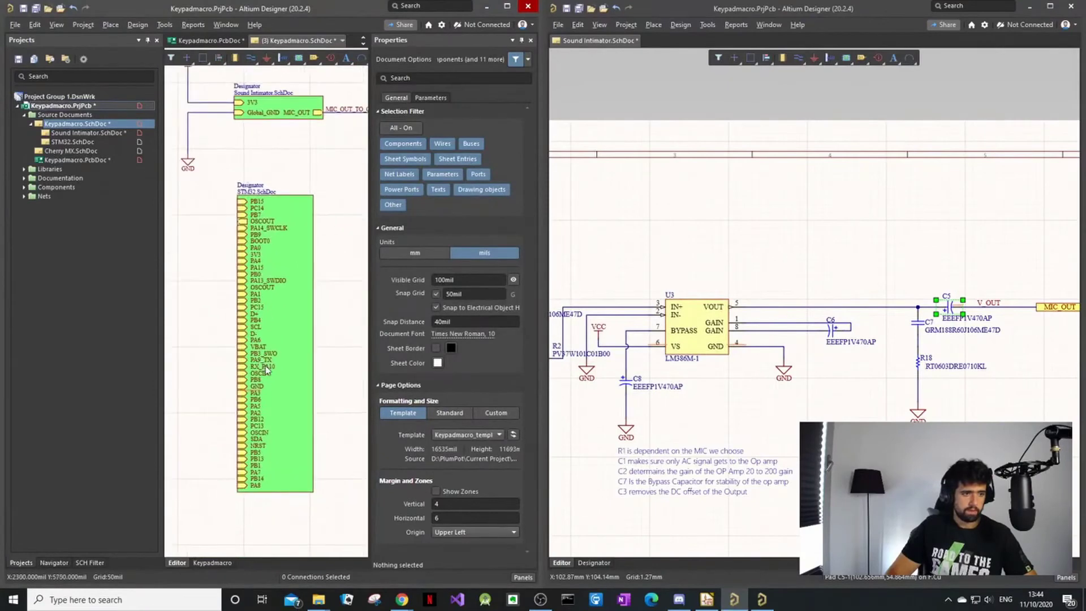
pyautogui.click(322, 323)
pyautogui.moveTo(325, 513); pyautogui.dragTo(358, 513)
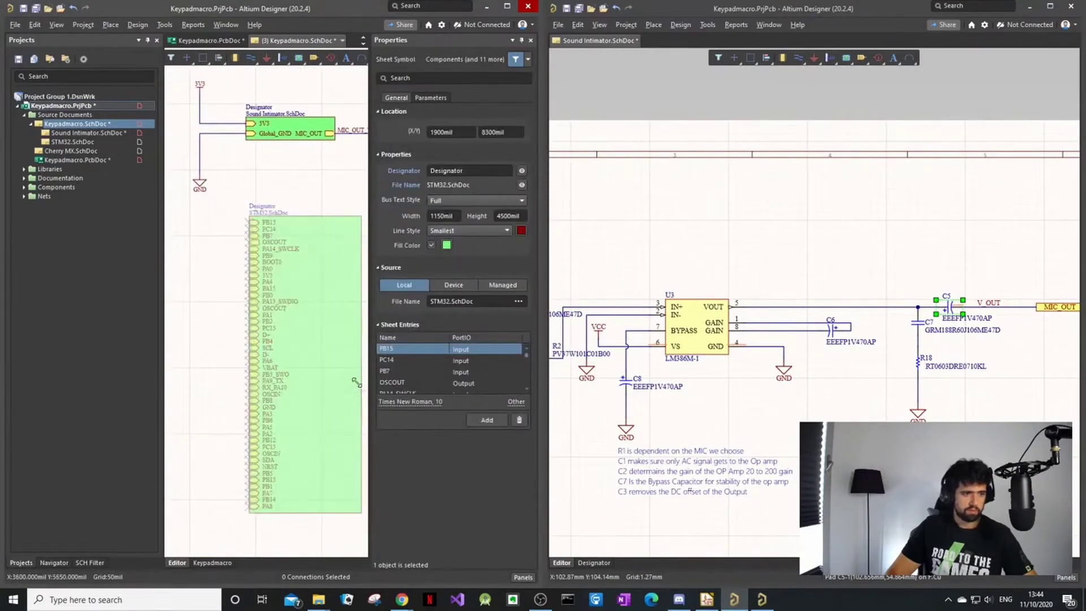
pyautogui.keyDown('ctrl'); pyautogui.scroll(-1, 221, 187); pyautogui.keyUp('ctrl')
# Paste a copy of the MIC_OUT_TO_CONTROLLER wire and label onto the STM32 symbol.
pyautogui.moveTo(277, 196); pyautogui.dragTo(204, 218, button='right')
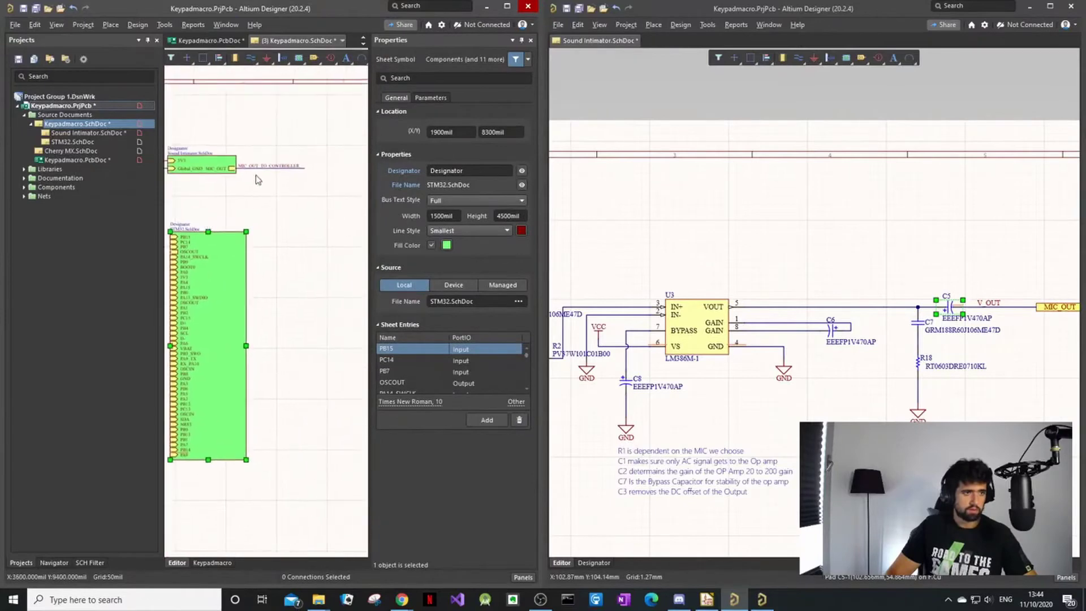
pyautogui.keyDown('ctrl'); pyautogui.scroll(3, 260, 177); pyautogui.keyUp('ctrl')
pyautogui.moveTo(342, 139); pyautogui.dragTo(294, 191)
pyautogui.keyDown('ctrl'); pyautogui.scroll(-3, 284, 211); pyautogui.keyUp('ctrl')
pyautogui.keyDown('ctrl'); pyautogui.scroll(2, 238, 259); pyautogui.keyUp('ctrl')
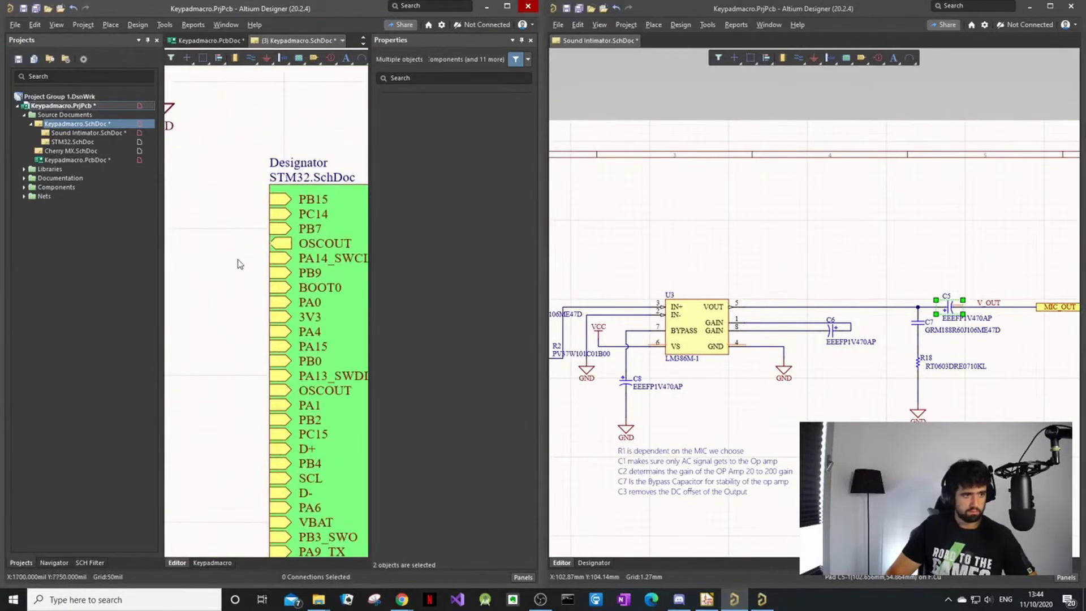
pyautogui.click(219, 292)
pyautogui.hotkey('ctrl', 'v')
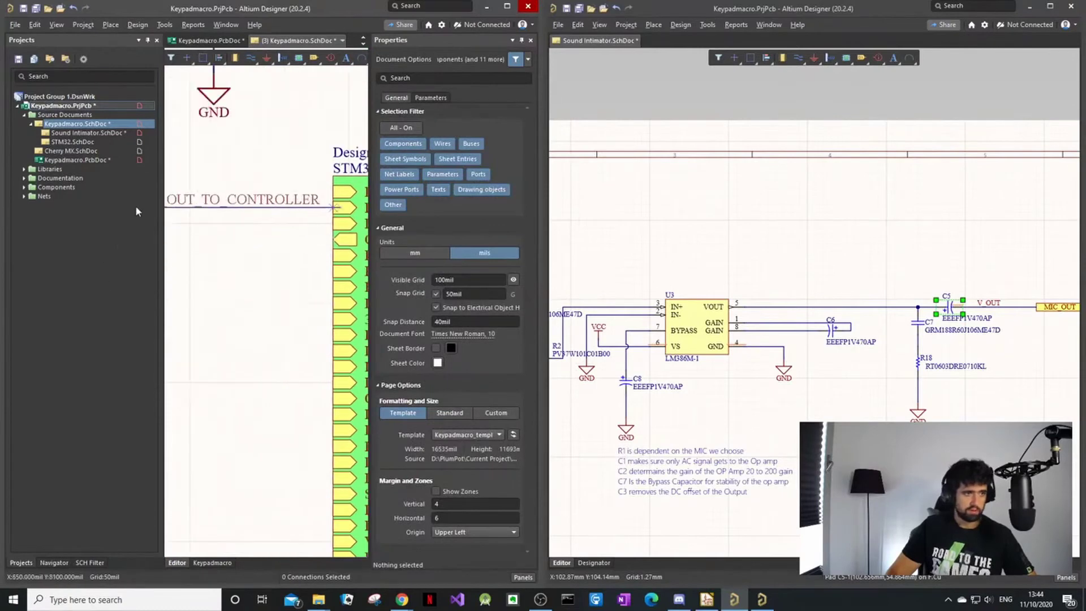
pyautogui.press('Escape')
pyautogui.keyDown('ctrl'); pyautogui.scroll(-2, 185, 229); pyautogui.keyUp('ctrl')
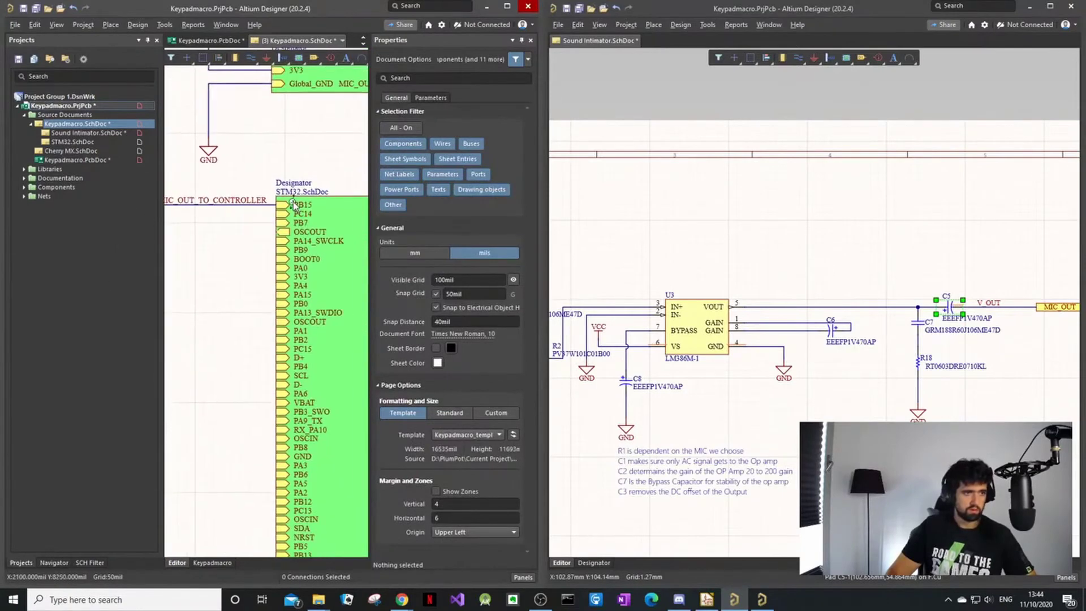
pyautogui.keyDown('ctrl'); pyautogui.scroll(2, 297, 204); pyautogui.keyUp('ctrl')
pyautogui.keyDown('ctrl'); pyautogui.scroll(-2, 298, 204); pyautogui.keyUp('ctrl')
pyautogui.moveTo(304, 171); pyautogui.dragTo(218, 284, button='right')
pyautogui.keyDown('ctrl'); pyautogui.scroll(-1, 288, 228); pyautogui.keyUp('ctrl')
pyautogui.moveTo(286, 228); pyautogui.dragTo(330, 270, button='right')
# Maximise the schematic window and add a MIC_OUT entry to the Sound Intimator sheet symbol.
pyautogui.click(503, 9)
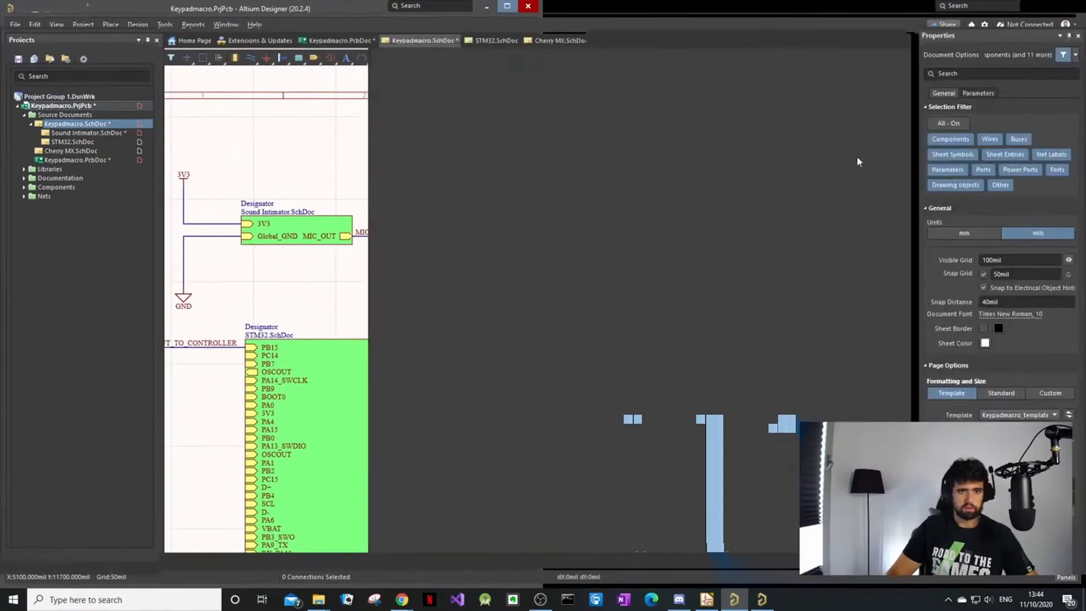
pyautogui.keyDown('ctrl'); pyautogui.scroll(-1, 500, 232); pyautogui.keyUp('ctrl')
pyautogui.keyDown('ctrl'); pyautogui.scroll(3, 318, 249); pyautogui.keyUp('ctrl')
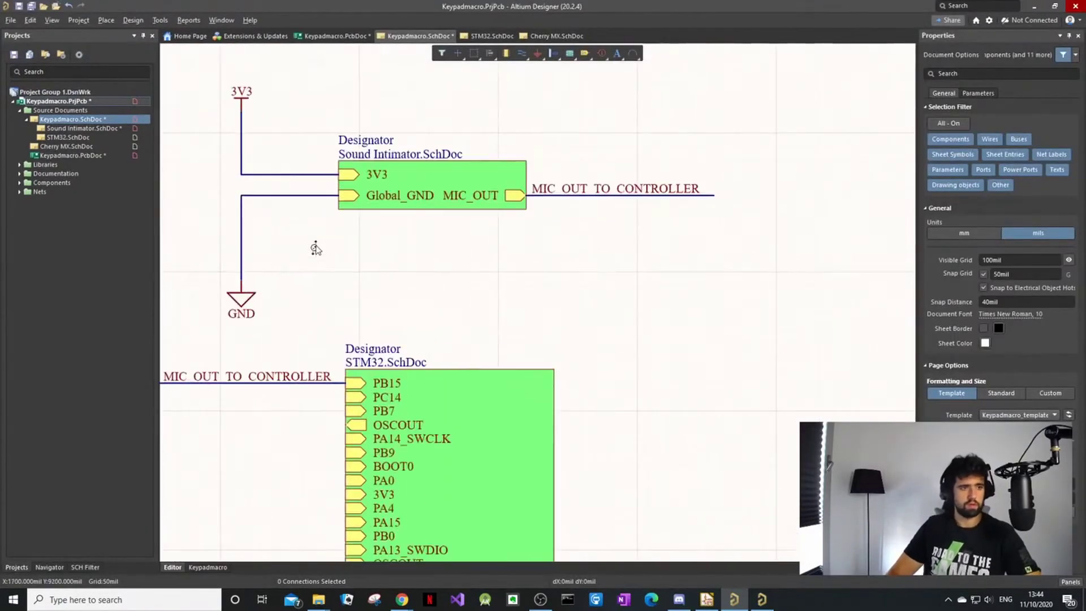
pyautogui.keyDown('ctrl'); pyautogui.scroll(-1, 462, 211); pyautogui.keyUp('ctrl')
pyautogui.moveTo(526, 259); pyautogui.dragTo(194, 315, button='right')
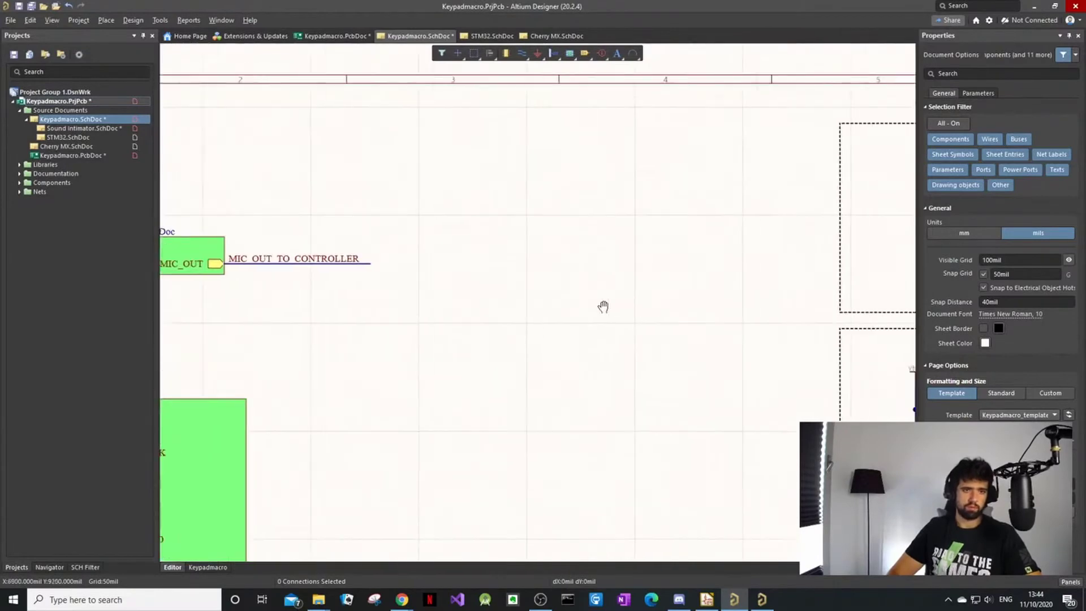
pyautogui.moveTo(530, 290); pyautogui.dragTo(267, 230, button='right')
pyautogui.moveTo(474, 281); pyautogui.dragTo(458, 274, button='right')
pyautogui.keyDown('ctrl'); pyautogui.scroll(3, 497, 224); pyautogui.keyUp('ctrl')
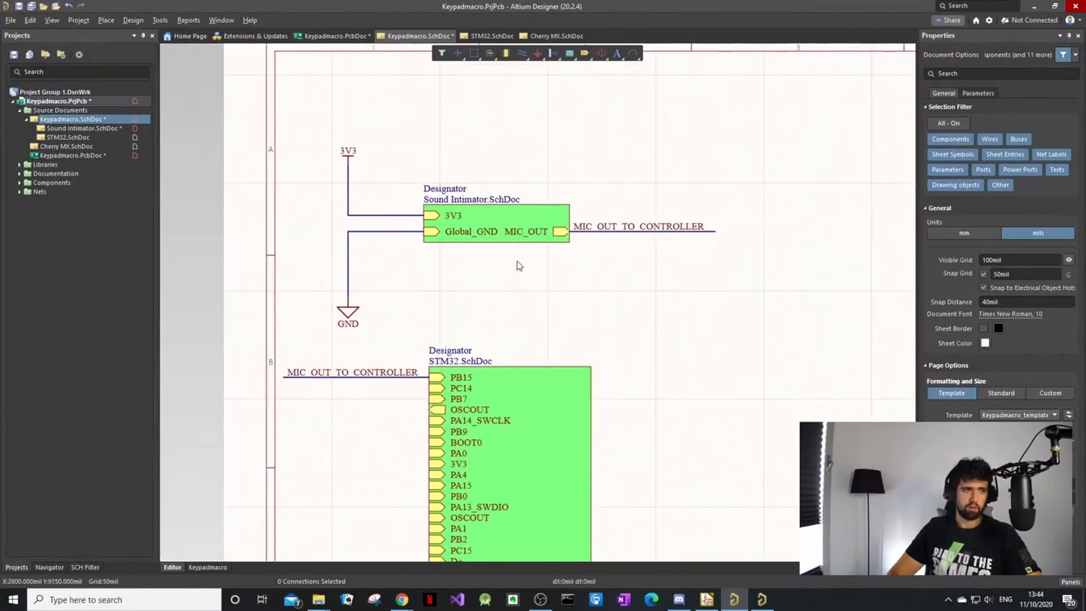
pyautogui.rightClick(505, 214)
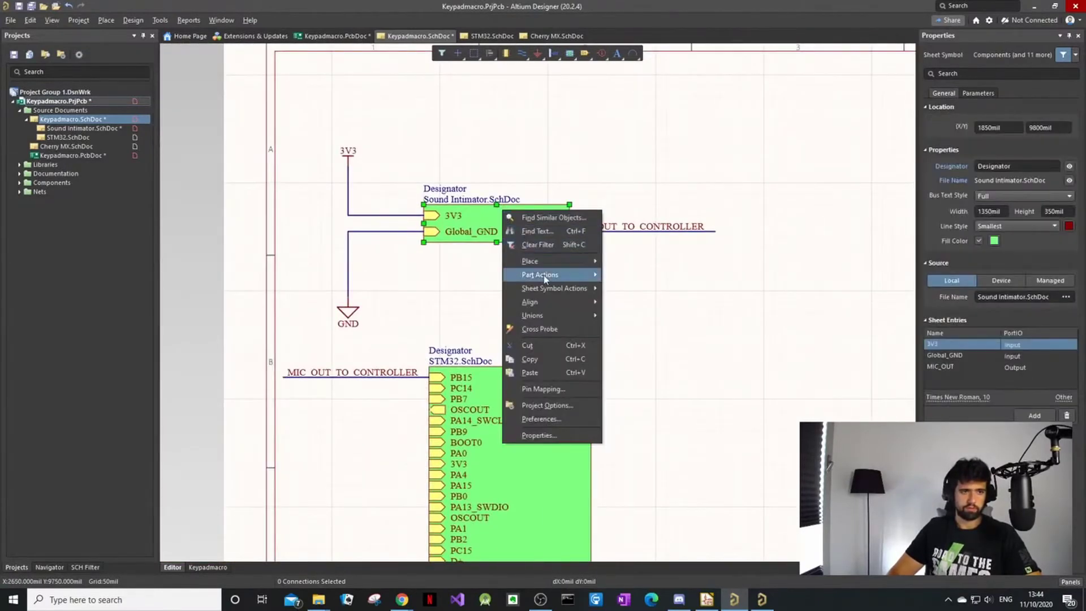
pyautogui.moveTo(565, 288)
pyautogui.click(650, 288)
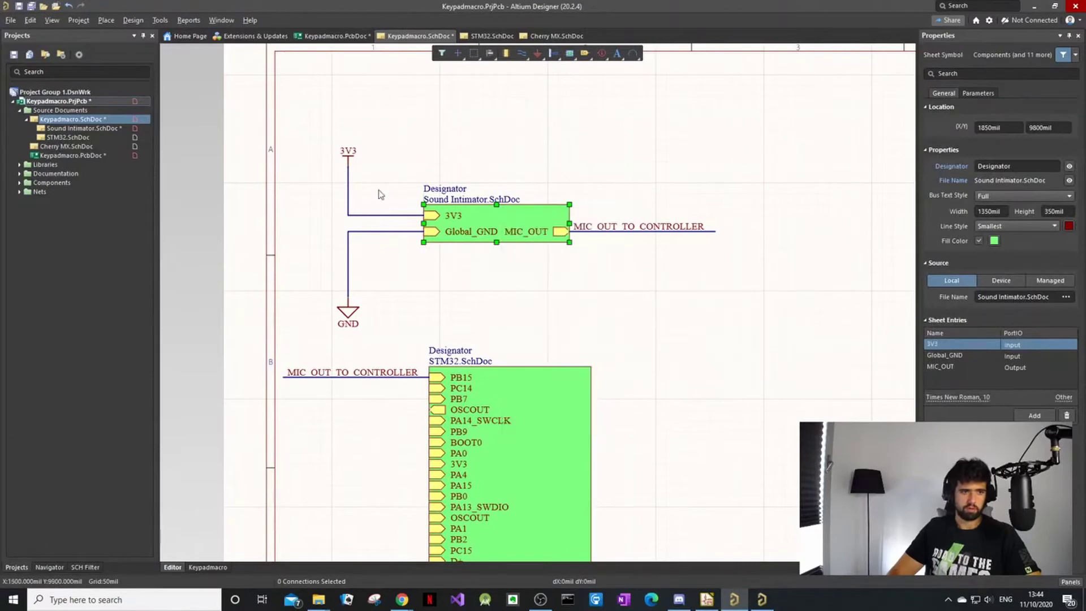
# Open Sound Intimator.SchDoc alongside and view the C5, V_OUT and MIC_OUT circuit area.
pyautogui.doubleClick(85, 128)
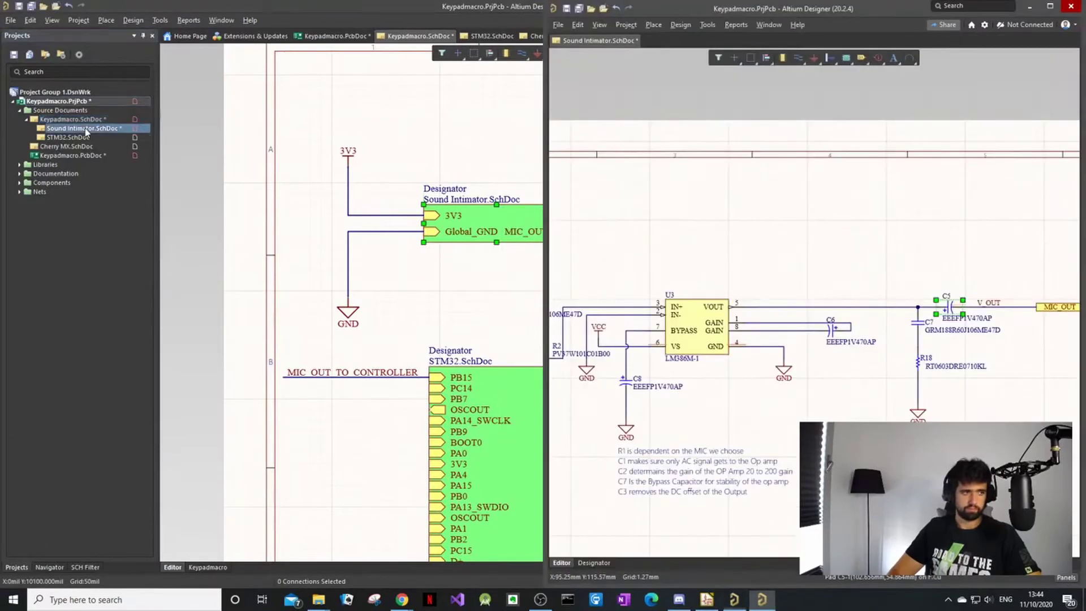
pyautogui.keyDown('ctrl'); pyautogui.scroll(3, 637, 292); pyautogui.keyUp('ctrl')
pyautogui.moveTo(704, 334); pyautogui.dragTo(805, 281, button='right')
pyautogui.keyDown('ctrl'); pyautogui.scroll(-2, 805, 281); pyautogui.keyUp('ctrl')
pyautogui.moveTo(655, 299); pyautogui.dragTo(799, 300, button='right')
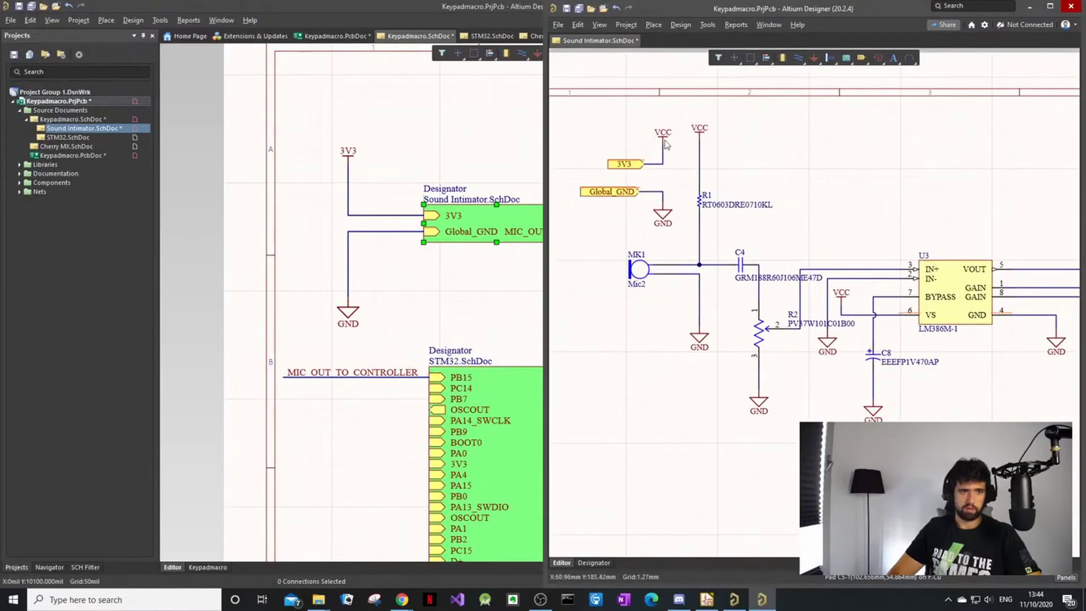
pyautogui.keyDown('ctrl'); pyautogui.scroll(-2, 666, 144); pyautogui.keyUp('ctrl')
pyautogui.moveTo(964, 274); pyautogui.dragTo(640, 287, button='right')
# In the top-level schematic, inspect the Global_GND sheet entry and select the STM32 symbol.
pyautogui.click(390, 283)
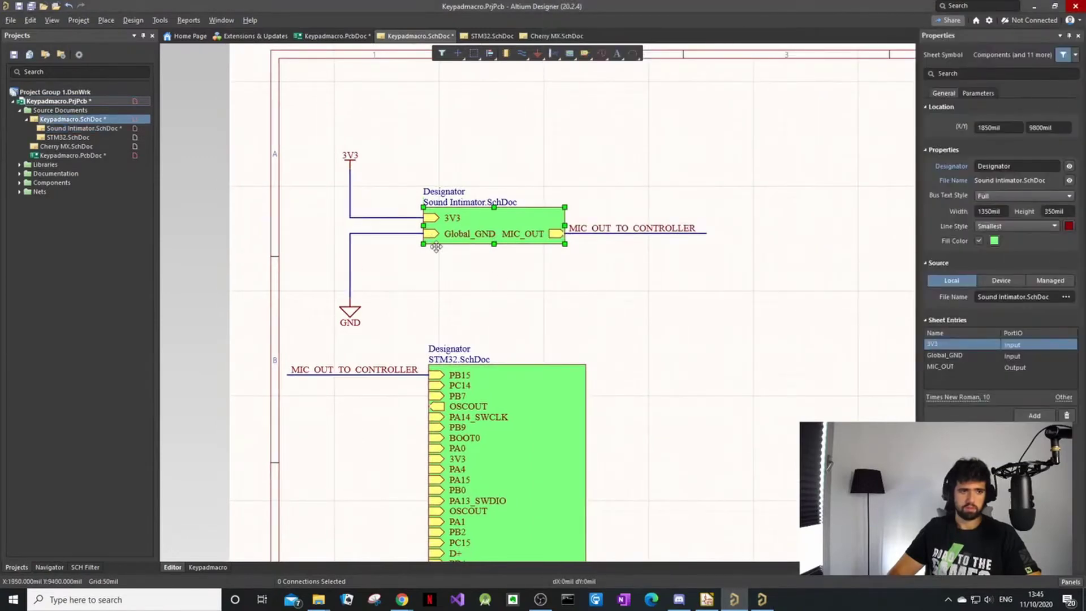
pyautogui.click(462, 238)
pyautogui.moveTo(605, 253); pyautogui.dragTo(586, 229, button='right')
pyautogui.click(465, 283)
pyautogui.click(451, 347)
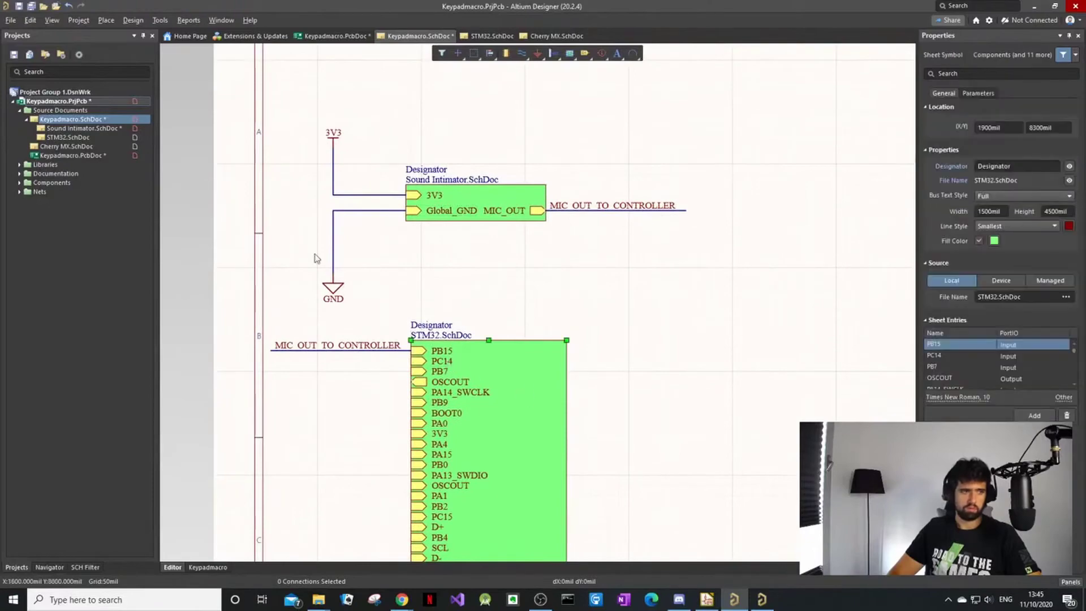
# Open the STM32 schematic sheet and inspect the PB15 port's properties.
pyautogui.click(104, 138)
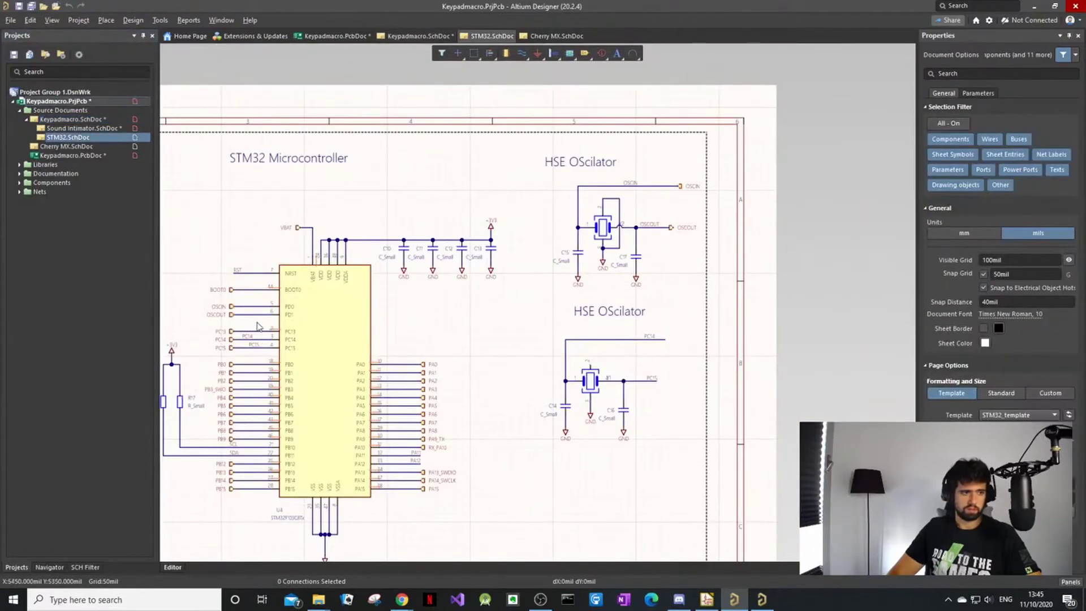
pyautogui.keyDown('ctrl'); pyautogui.scroll(4, 294, 329); pyautogui.keyUp('ctrl')
pyautogui.keyDown('ctrl'); pyautogui.scroll(4, 265, 503); pyautogui.keyUp('ctrl')
pyautogui.click(310, 472)
pyautogui.keyDown('ctrl'); pyautogui.scroll(-1, 309, 470); pyautogui.keyUp('ctrl')
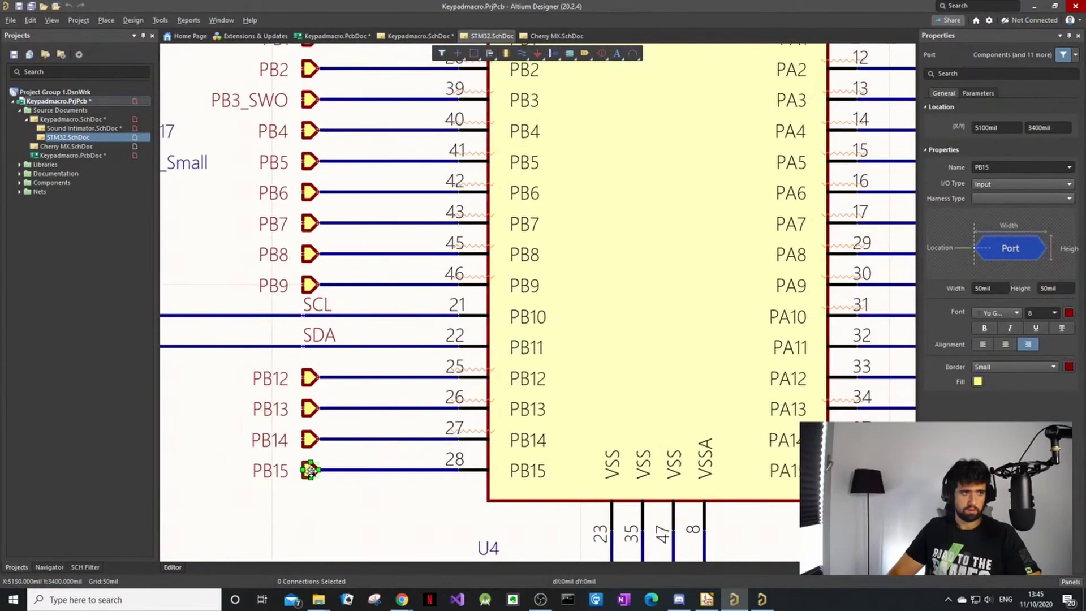
pyautogui.keyDown('ctrl'); pyautogui.scroll(-3, 340, 320); pyautogui.keyUp('ctrl')
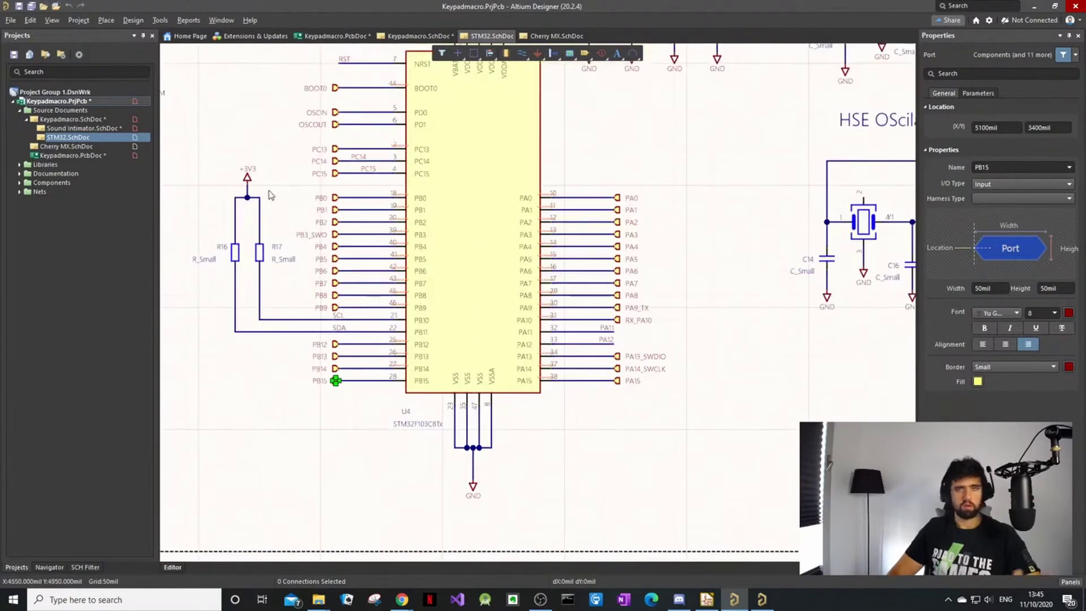
# Show the PCB in 2D, then reopen Sound Intimator.SchDoc beside the Keypadmacro schematic.
pyautogui.doubleClick(95, 129)
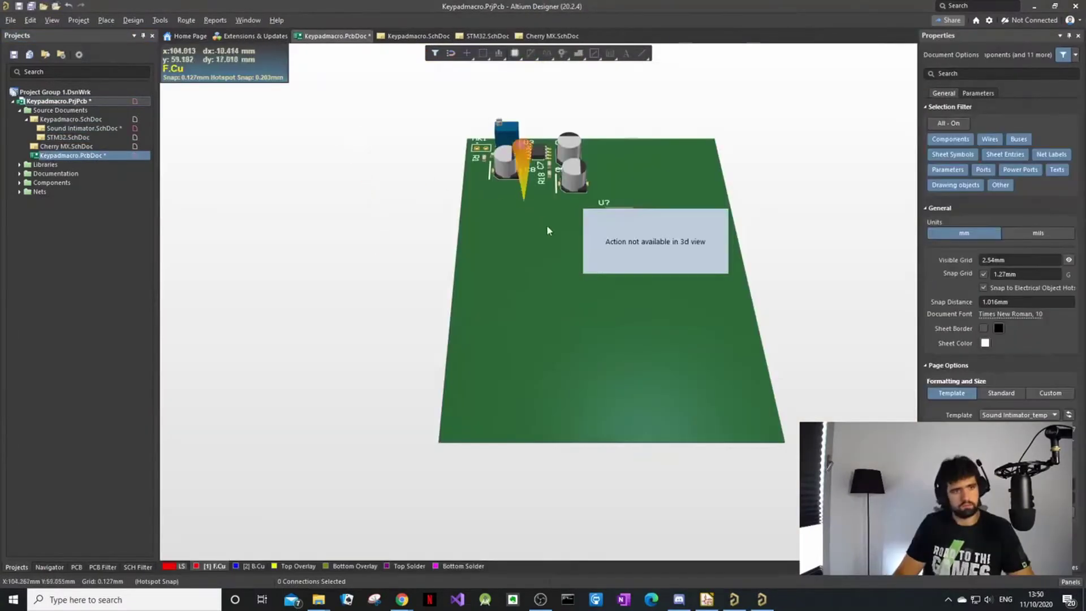
pyautogui.press('2')
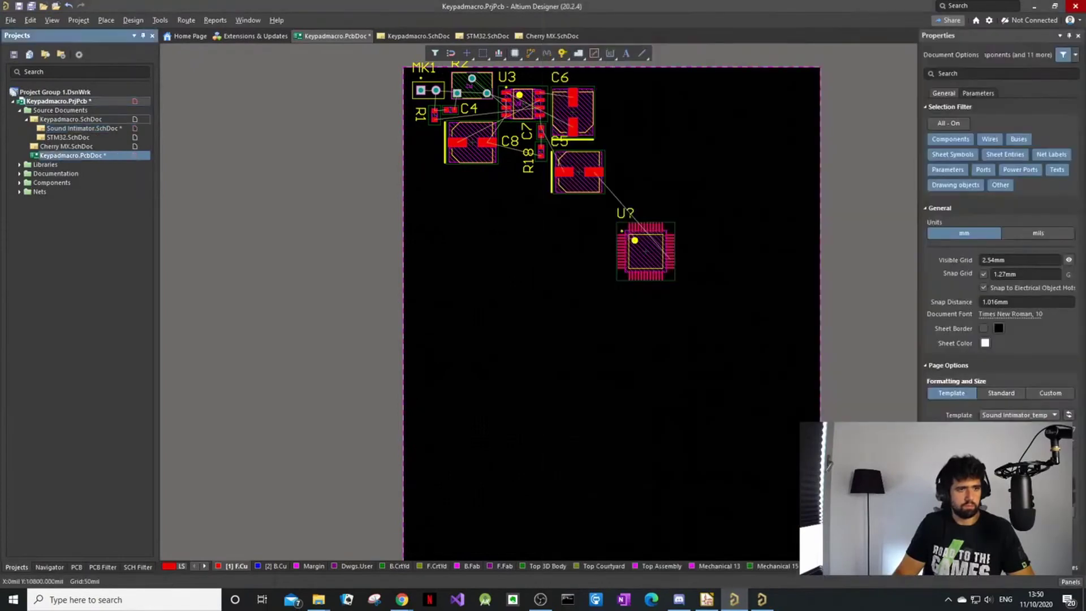
pyautogui.click(70, 120)
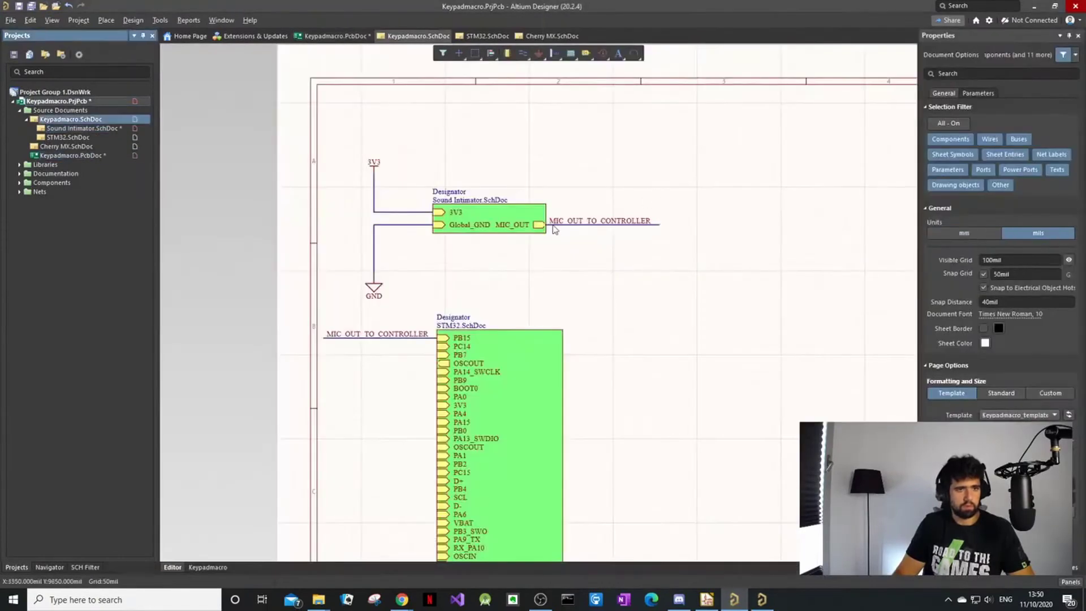
pyautogui.keyDown('ctrl'); pyautogui.scroll(-1, 509, 288); pyautogui.keyUp('ctrl')
pyautogui.moveTo(456, 260); pyautogui.dragTo(473, 228, button='right')
pyautogui.keyDown('ctrl'); pyautogui.scroll(4, 471, 224); pyautogui.keyUp('ctrl')
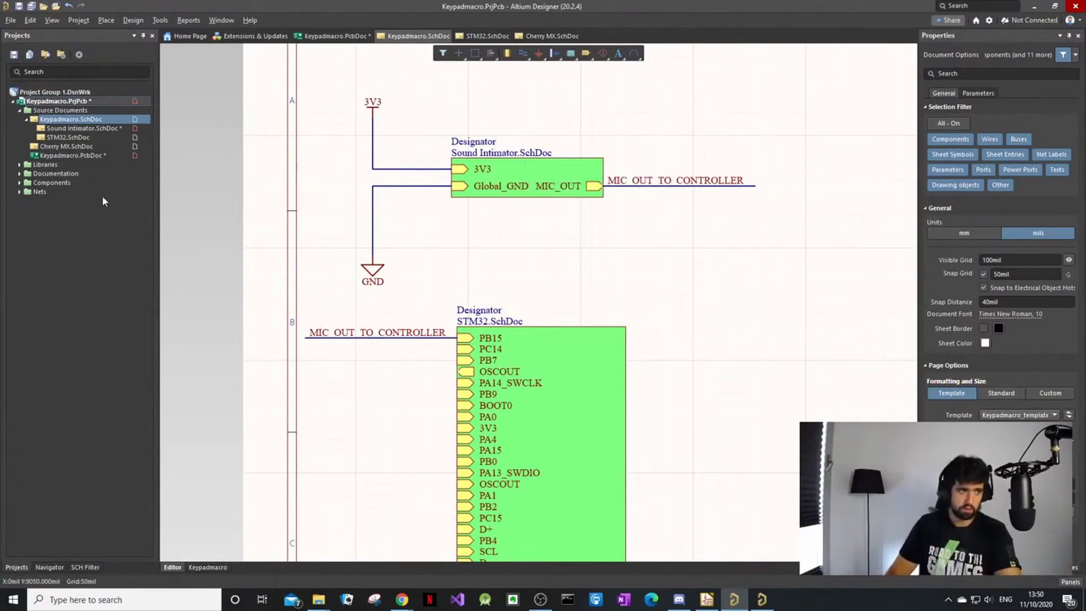
pyautogui.keyDown('ctrl'); pyautogui.doubleClick(488, 193); pyautogui.keyUp('ctrl')
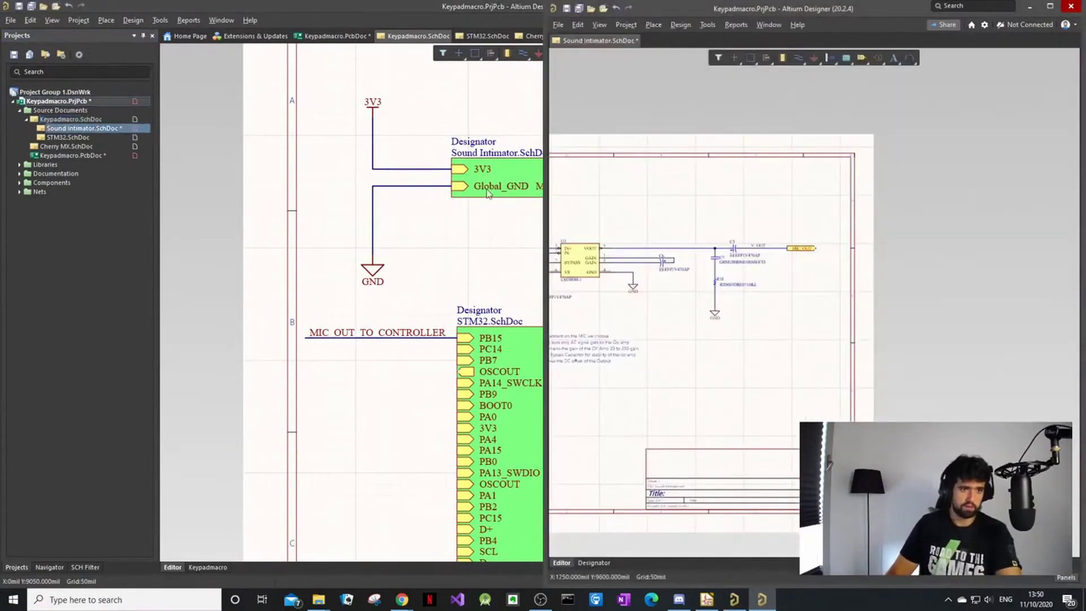
# On Keypadmacro.PcbDoc, route a MIC_OUT_TO_CONTROLLER track from C5 to U? pin 28 and reposition U?
pyautogui.doubleClick(73, 155)
pyautogui.keyDown('ctrl'); pyautogui.scroll(4, 480, 150); pyautogui.keyUp('ctrl')
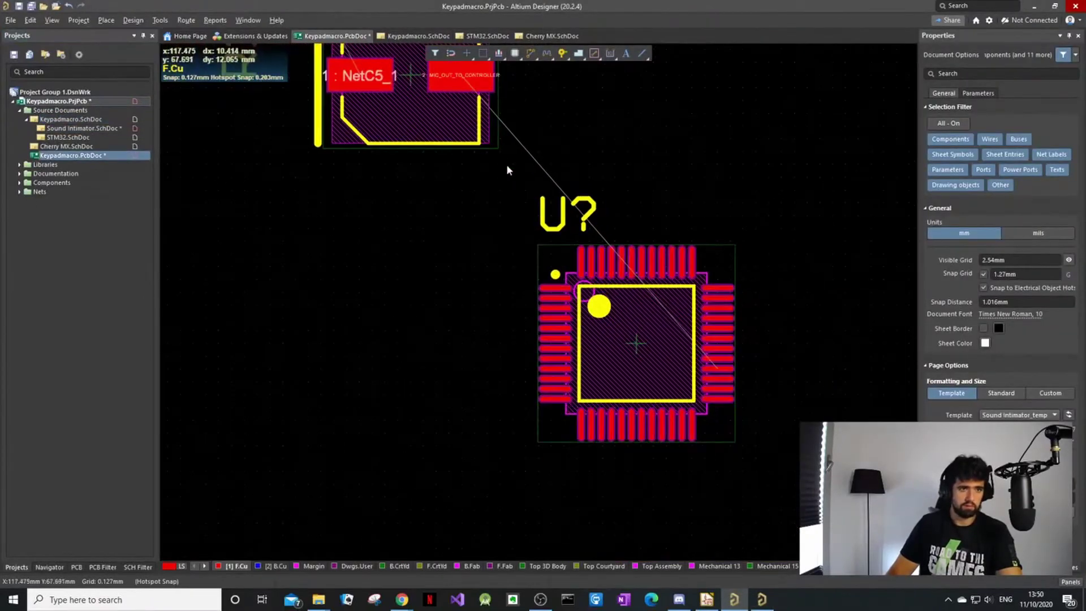
pyautogui.scroll(2, 450, 138)
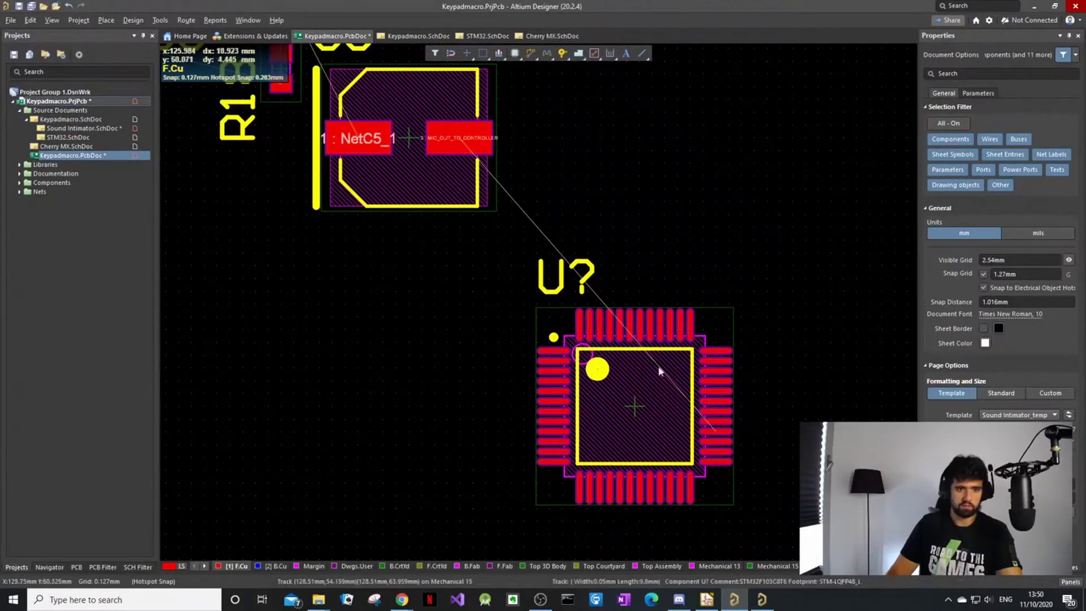
pyautogui.press('p')
pyautogui.press('t')
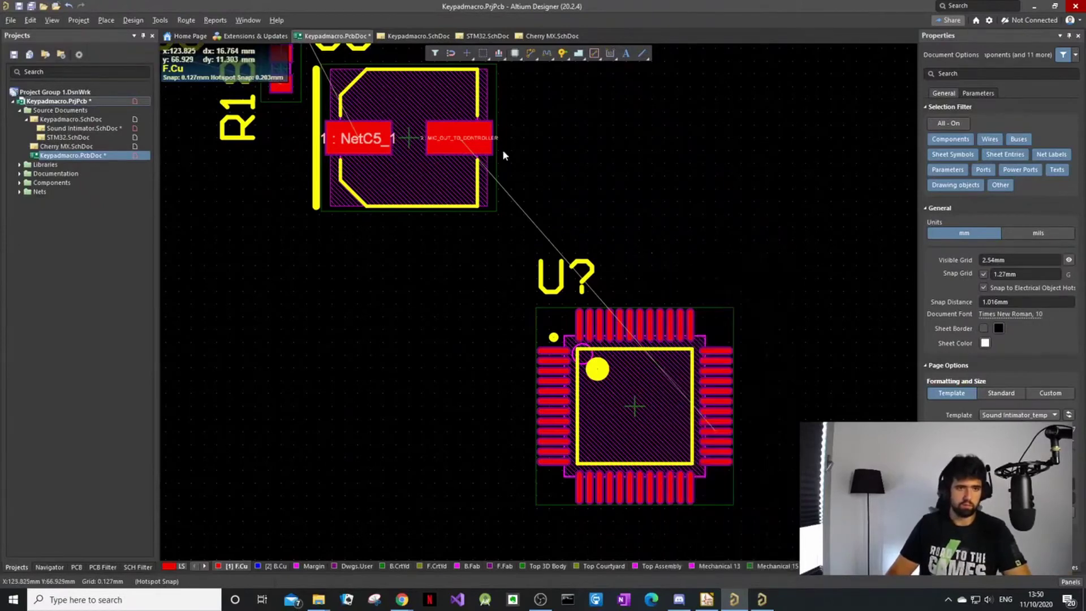
pyautogui.click(461, 137)
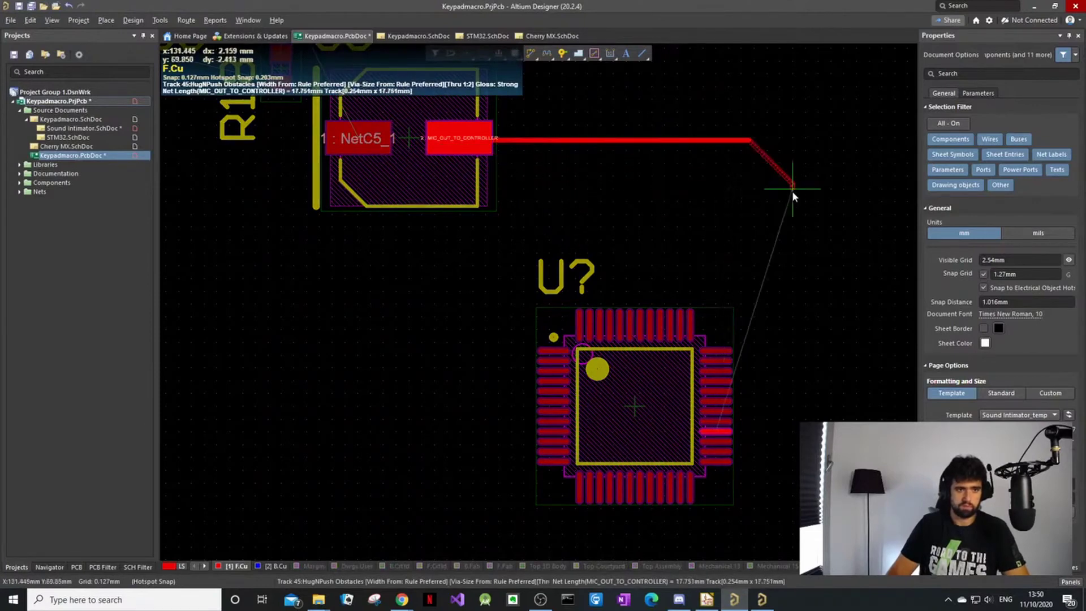
pyautogui.keyDown('ctrl'); pyautogui.scroll(5, 744, 428); pyautogui.keyUp('ctrl')
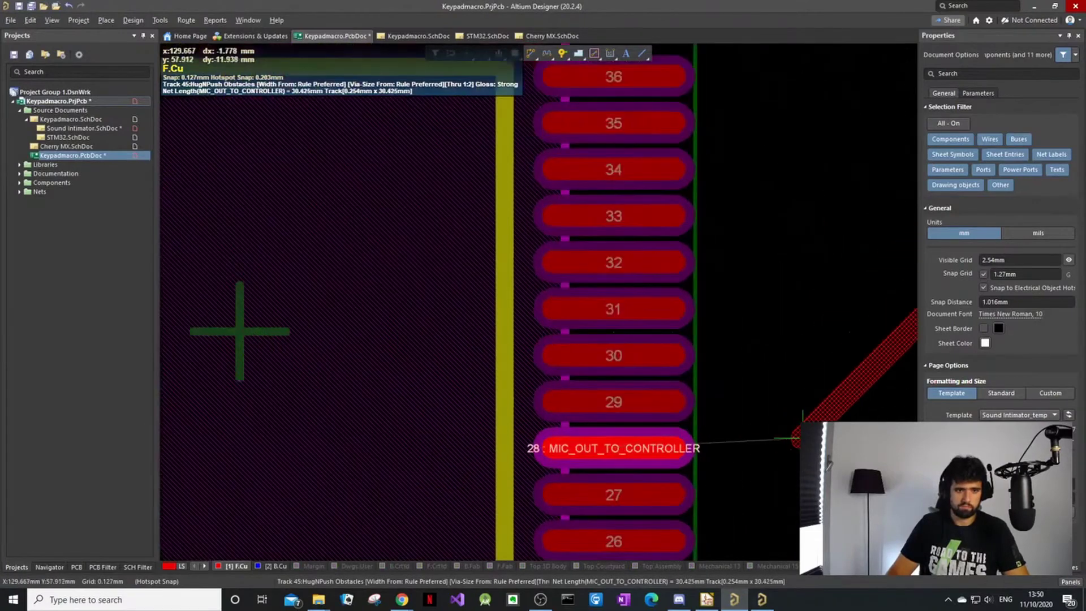
pyautogui.click(639, 473)
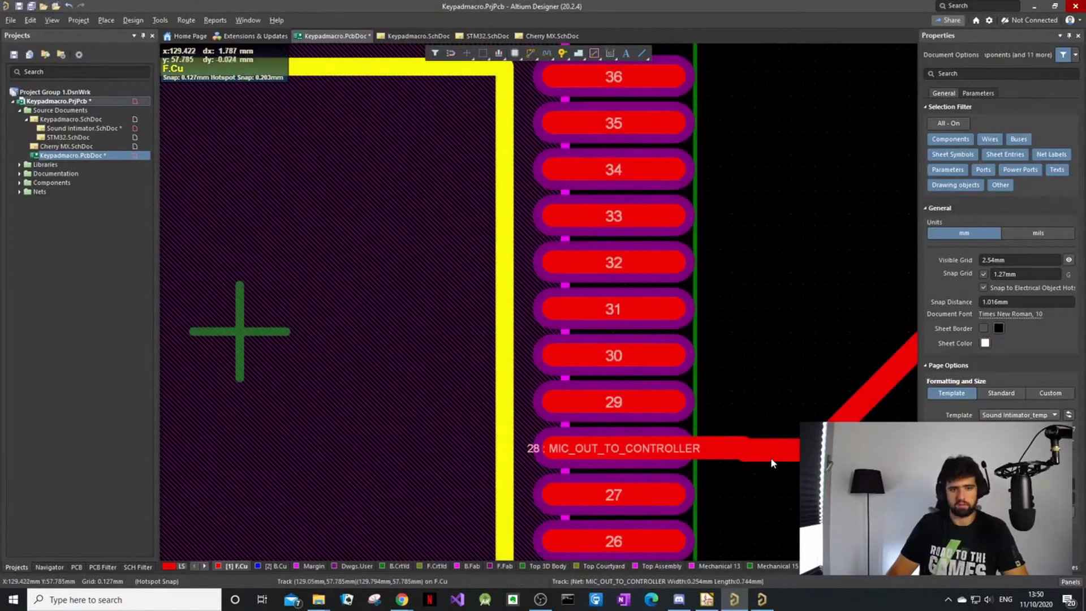
pyautogui.hotkey('ctrl', 'z')
pyautogui.moveTo(769, 456); pyautogui.dragTo(590, 450)
# Move the MK1 and R2 designators onto the board and rotate C4's label vertical.
pyautogui.keyDown('ctrl'); pyautogui.scroll(-5, 754, 473); pyautogui.keyUp('ctrl')
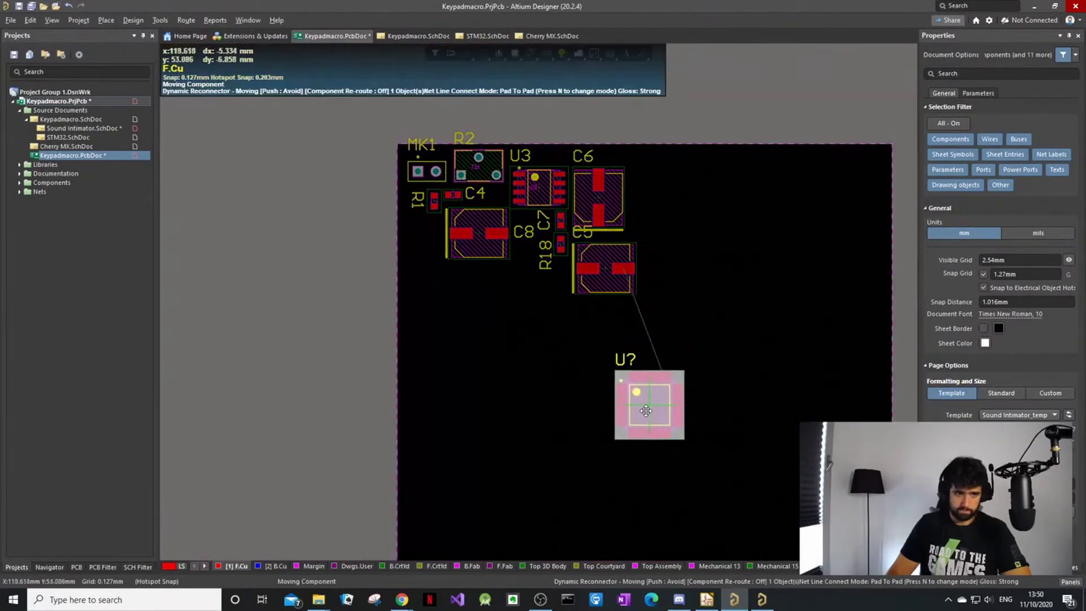
pyautogui.keyDown('ctrl'); pyautogui.scroll(5, 428, 172); pyautogui.keyUp('ctrl')
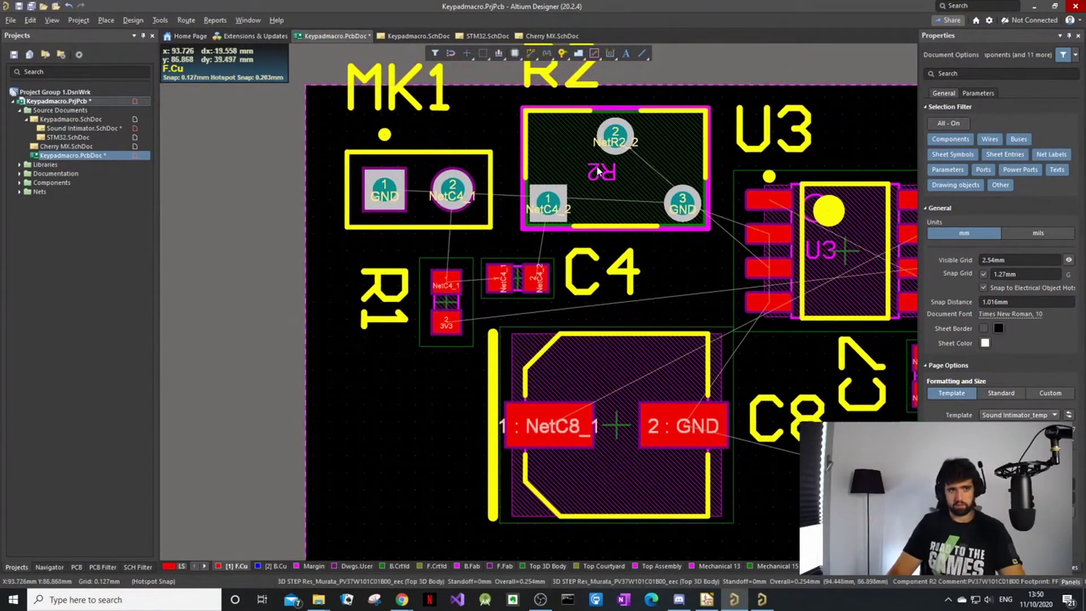
pyautogui.keyDown('ctrl'); pyautogui.scroll(-2, 614, 198); pyautogui.keyUp('ctrl')
pyautogui.scroll(1, 605, 195)
pyautogui.click(491, 205)
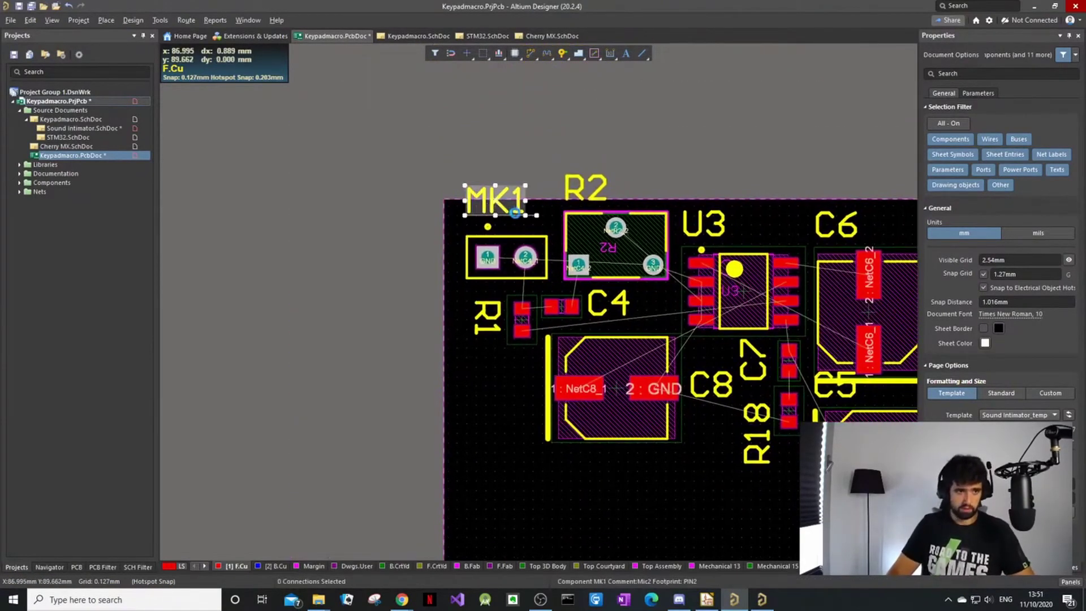
pyautogui.moveTo(495, 204); pyautogui.dragTo(506, 221)
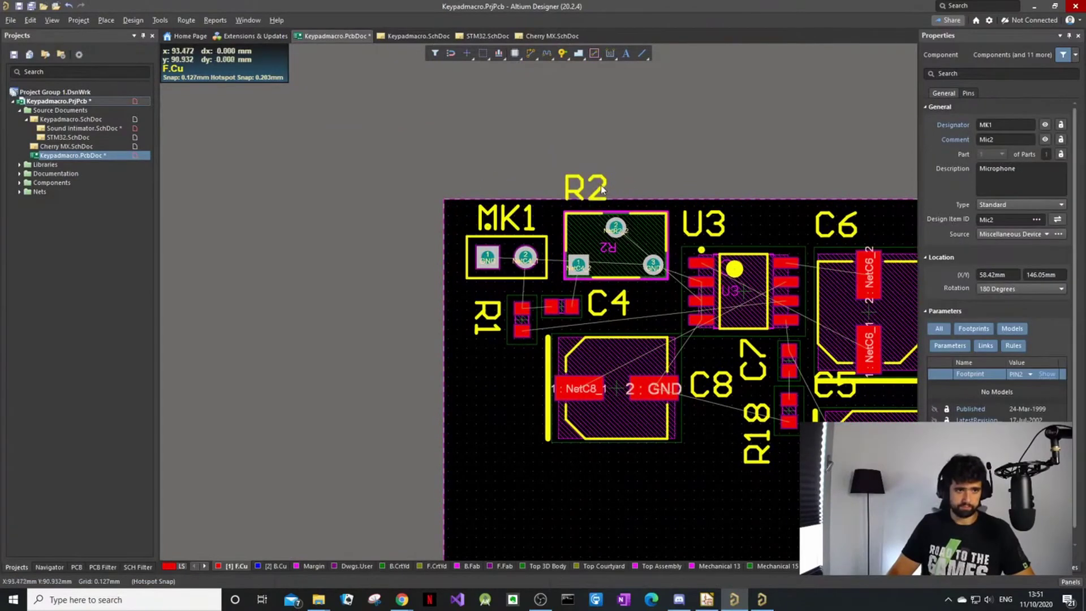
pyautogui.moveTo(585, 188); pyautogui.dragTo(604, 311)
pyautogui.click(601, 307)
pyautogui.press('space')
pyautogui.press('space')
pyautogui.press('space')
# Shift the U3 and C6 labels right and place R18's label beside its resistor.
pyautogui.keyDown('ctrl'); pyautogui.scroll(1, 699, 247); pyautogui.keyUp('ctrl')
pyautogui.moveTo(705, 221); pyautogui.dragTo(750, 227)
pyautogui.keyDown('ctrl'); pyautogui.scroll(1, 797, 219); pyautogui.keyUp('ctrl')
pyautogui.click(837, 238)
pyautogui.moveTo(837, 239); pyautogui.dragTo(588, 209, button='right')
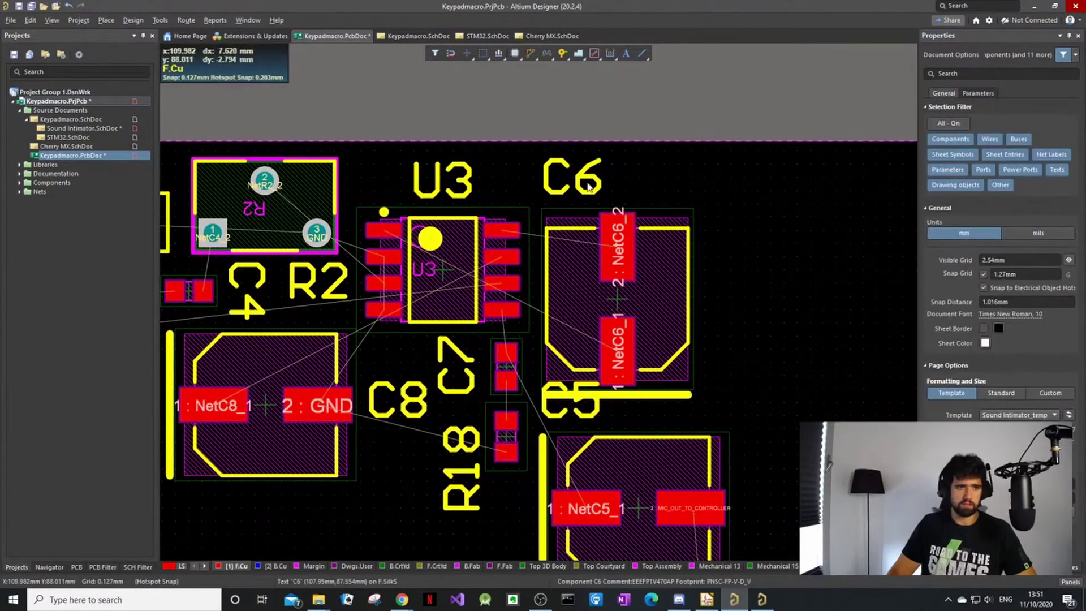
pyautogui.keyDown('ctrl'); pyautogui.scroll(1, 591, 175); pyautogui.keyUp('ctrl')
pyautogui.moveTo(585, 178); pyautogui.dragTo(625, 179)
pyautogui.keyDown('ctrl'); pyautogui.scroll(1, 461, 420); pyautogui.keyUp('ctrl')
pyautogui.keyDown('ctrl'); pyautogui.scroll(-3, 457, 473); pyautogui.keyUp('ctrl')
pyautogui.keyDown('ctrl'); pyautogui.scroll(-1, 457, 473); pyautogui.keyUp('ctrl')
pyautogui.moveTo(457, 473); pyautogui.dragTo(458, 416, button='right')
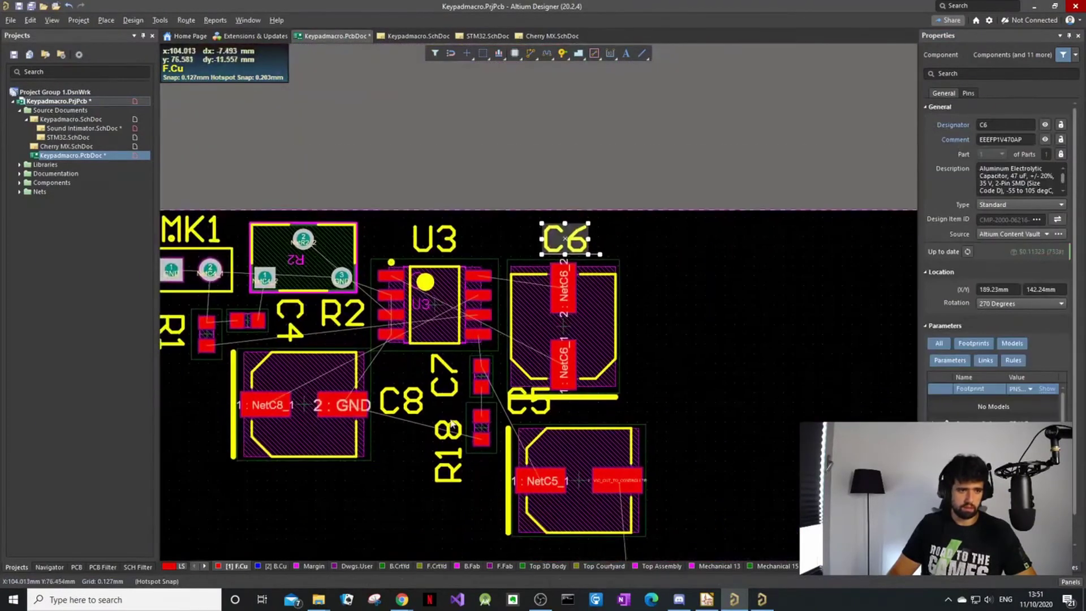
pyautogui.moveTo(454, 448); pyautogui.dragTo(444, 439)
# Move the C5 label up beside C6 and rotate it vertical.
pyautogui.keyDown('ctrl'); pyautogui.scroll(3, 460, 375); pyautogui.keyUp('ctrl')
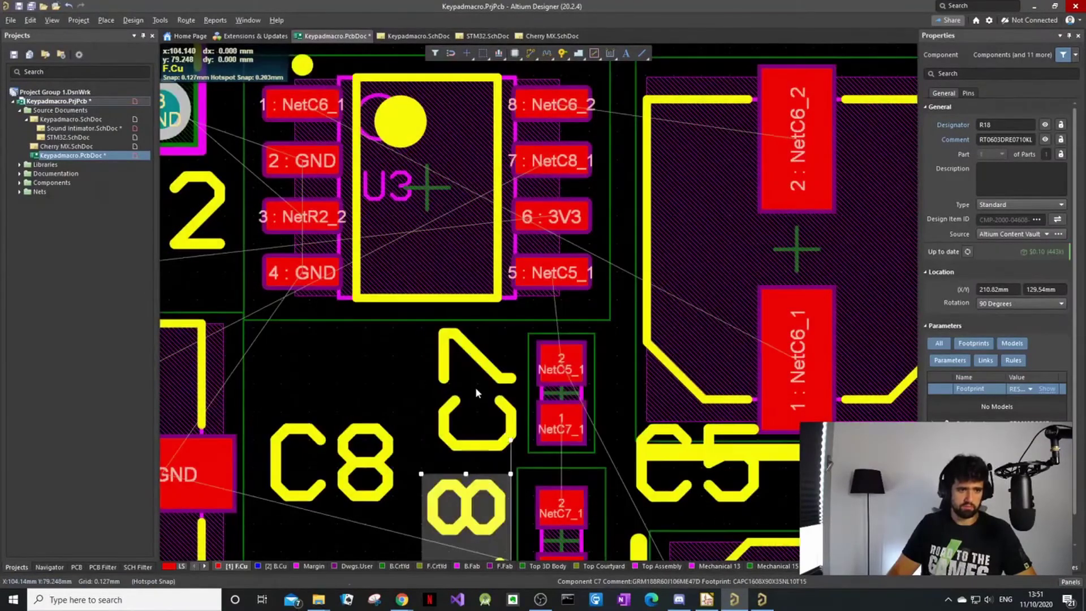
pyautogui.keyDown('ctrl'); pyautogui.scroll(2, 473, 387); pyautogui.keyUp('ctrl')
pyautogui.keyDown('ctrl'); pyautogui.scroll(8, 514, 474); pyautogui.keyUp('ctrl')
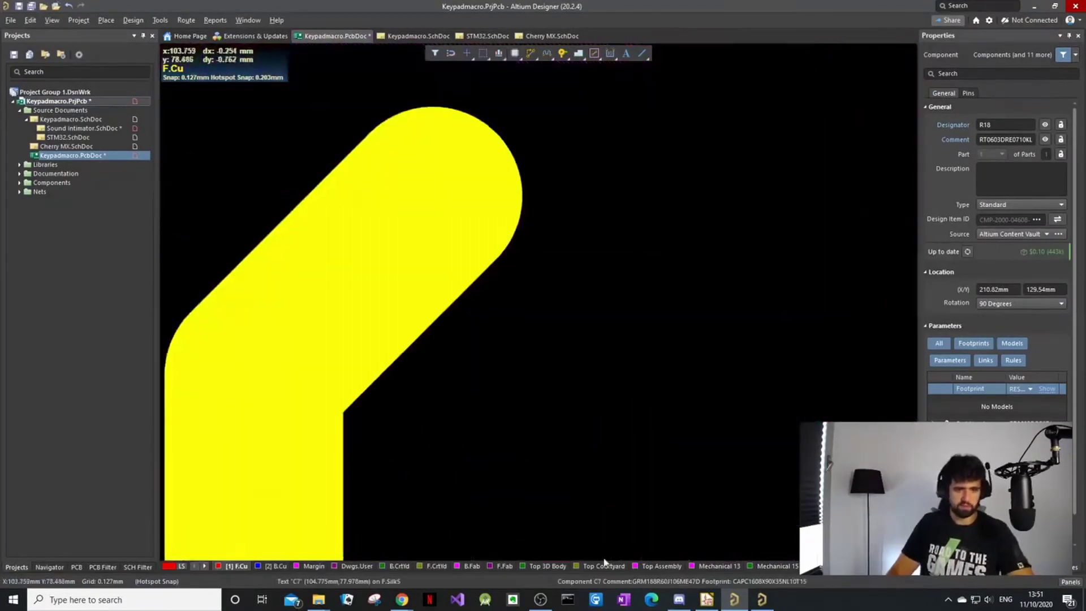
pyautogui.keyDown('ctrl'); pyautogui.scroll(-10, 625, 484); pyautogui.keyUp('ctrl')
pyautogui.moveTo(717, 521); pyautogui.dragTo(651, 424, button='right')
pyautogui.keyDown('ctrl'); pyautogui.scroll(2, 650, 419); pyautogui.keyUp('ctrl')
pyautogui.keyDown('ctrl'); pyautogui.scroll(-2, 661, 452); pyautogui.keyUp('ctrl')
pyautogui.keyDown('ctrl'); pyautogui.scroll(3, 570, 328); pyautogui.keyUp('ctrl')
pyautogui.moveTo(570, 328); pyautogui.dragTo(805, 140)
pyautogui.press('space')
pyautogui.keyDown('ctrl'); pyautogui.scroll(-3, 688, 165); pyautogui.keyUp('ctrl')
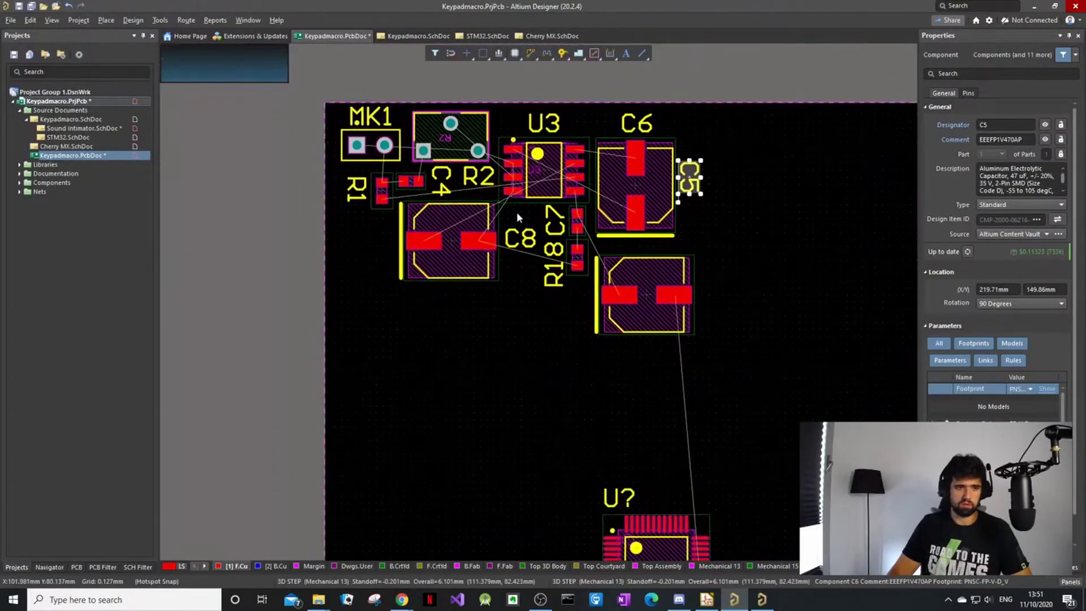
pyautogui.keyDown('ctrl'); pyautogui.scroll(3, 439, 216); pyautogui.keyUp('ctrl')
pyautogui.scroll(3, 400, 220)
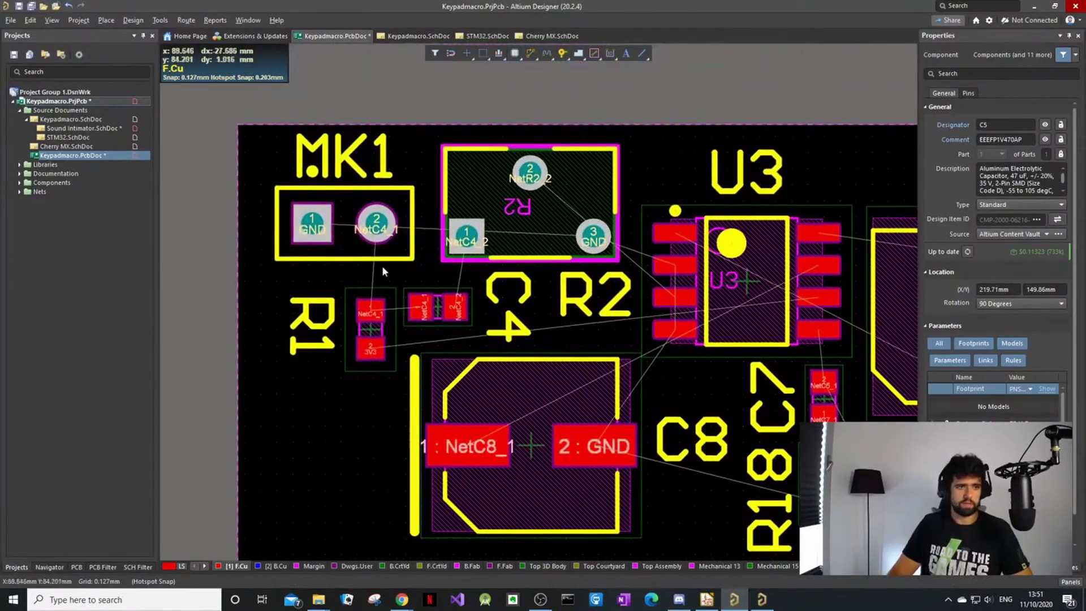
pyautogui.press('p')
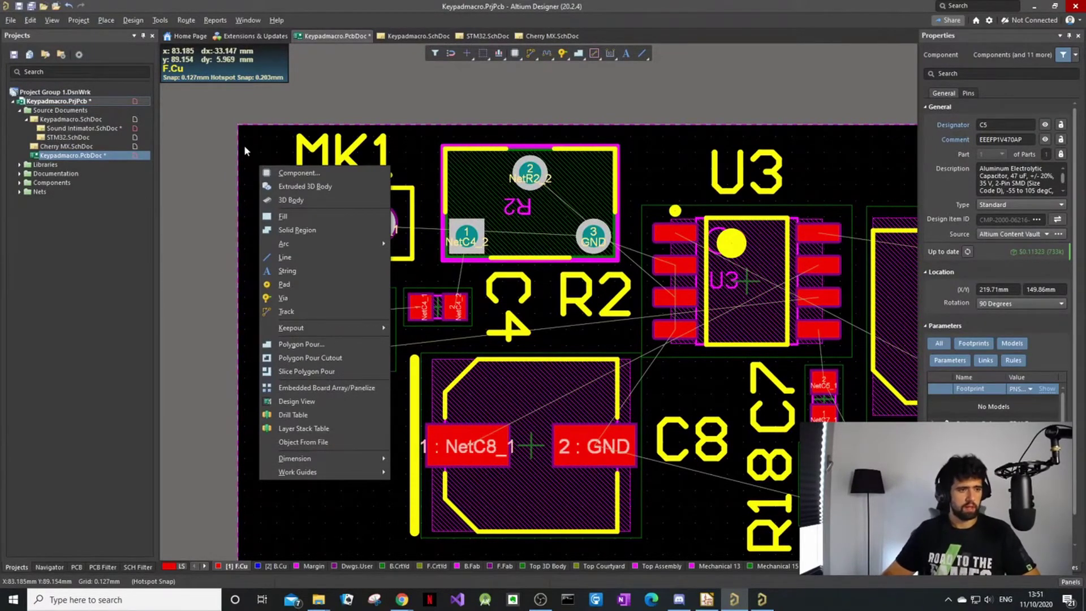
# Route a top-copper NetC4_1 track from MK1's pad 2 down-left to beside R1, checking its width.
pyautogui.press('Escape')
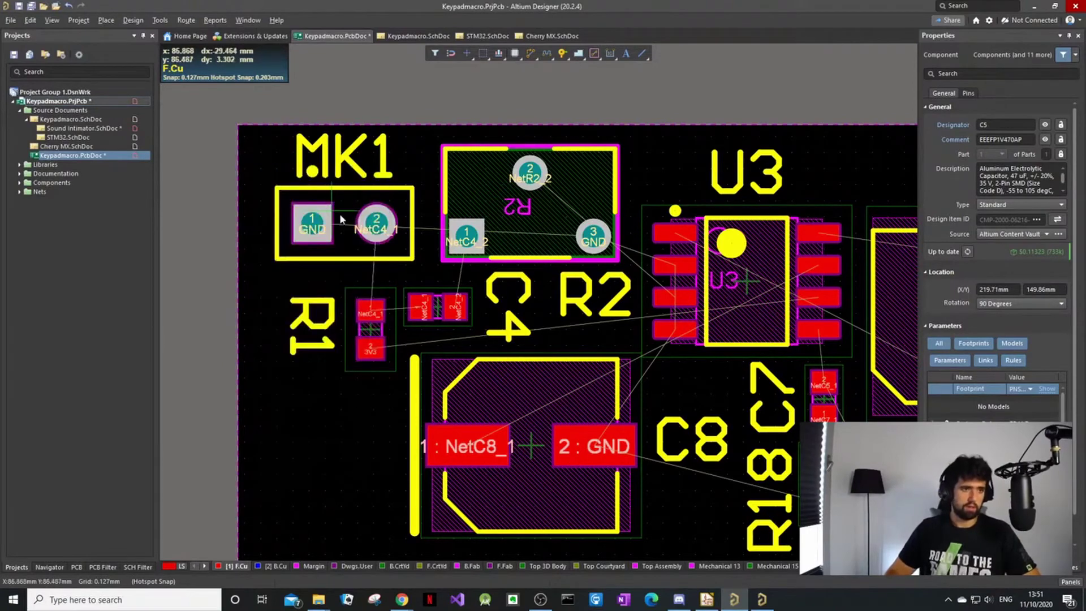
pyautogui.hotkey('ctrl', 'w')
pyautogui.click(377, 225)
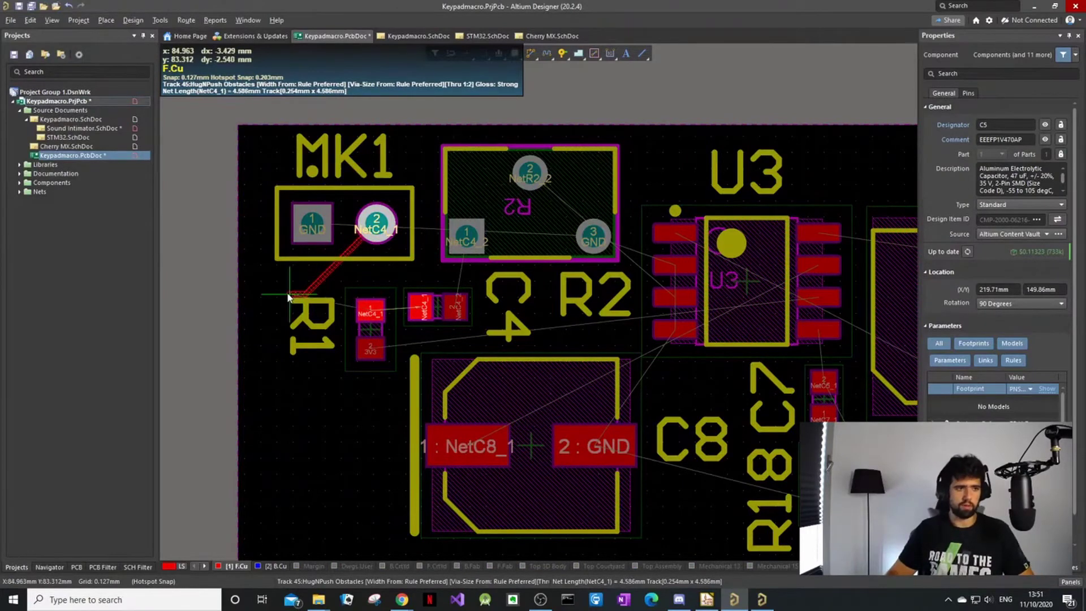
pyautogui.press('Tab')
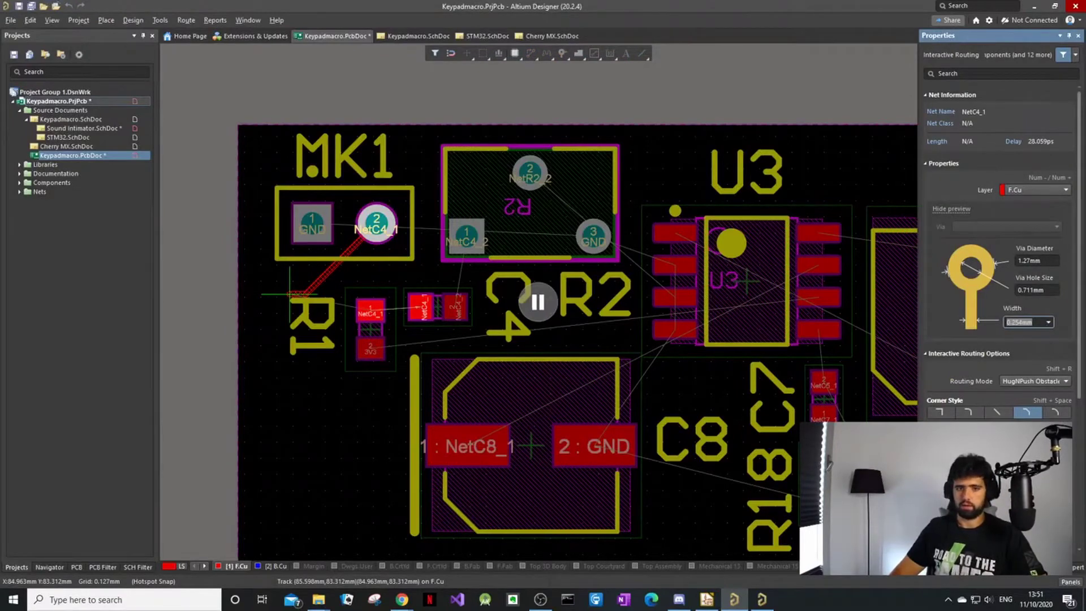
pyautogui.scroll(-5, 998, 282)
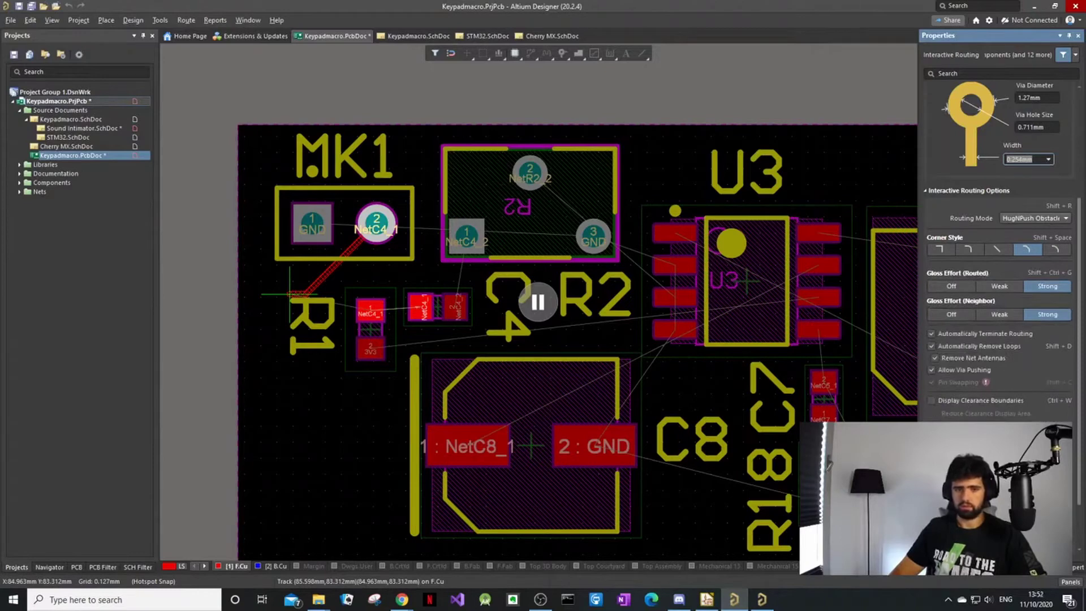
pyautogui.scroll(5, 998, 204)
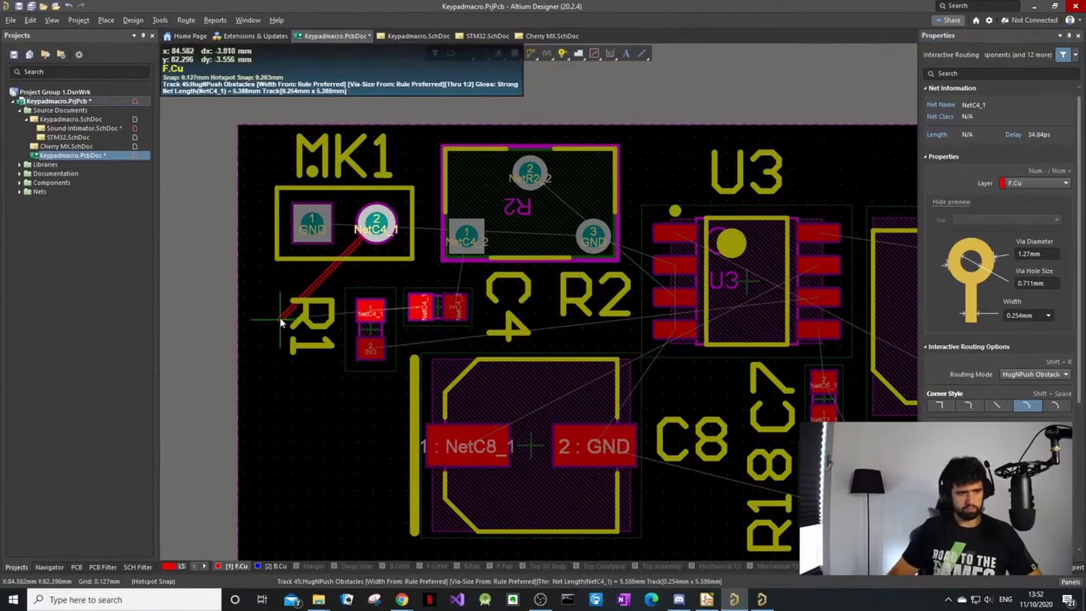
pyautogui.press('KP_Multiply')
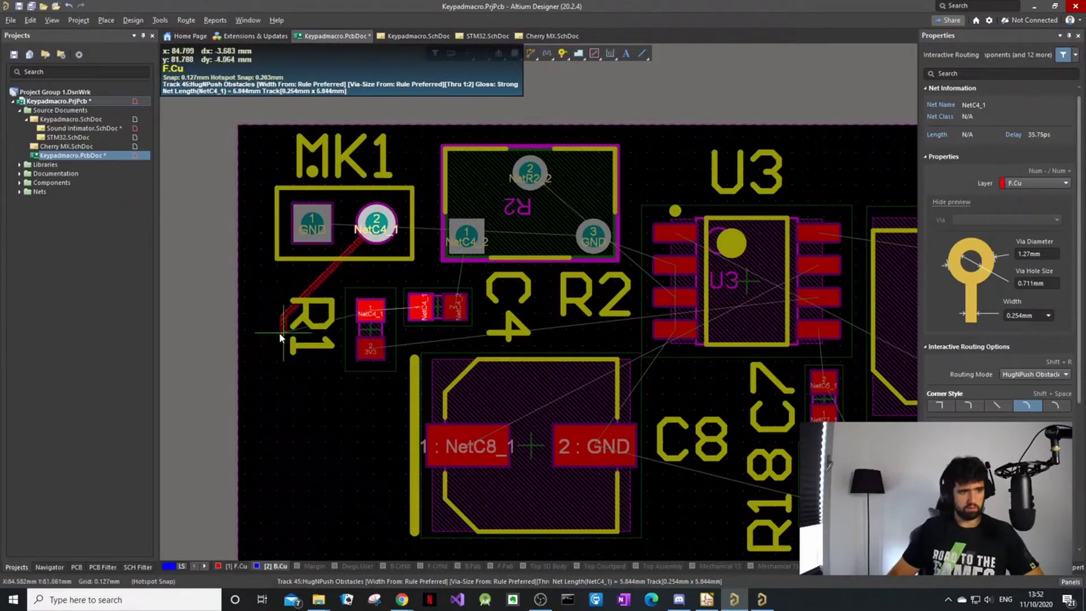
pyautogui.press('KP_Multiply')
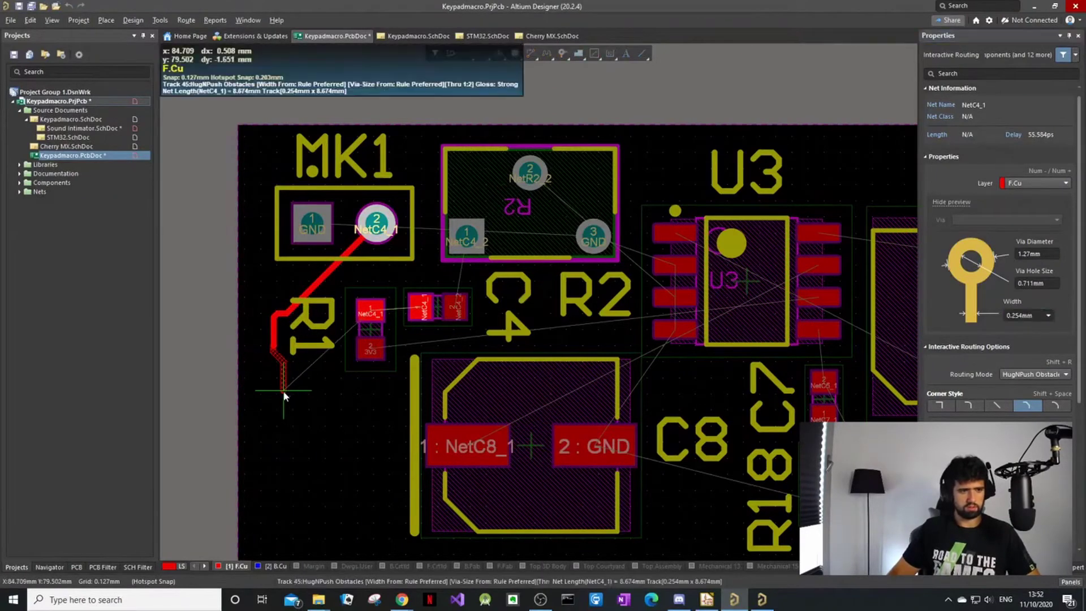
pyautogui.rightClick(280, 389)
# Draw a short track stub near R1, then exit the routing command.
pyautogui.click(274, 361)
pyautogui.click(274, 345)
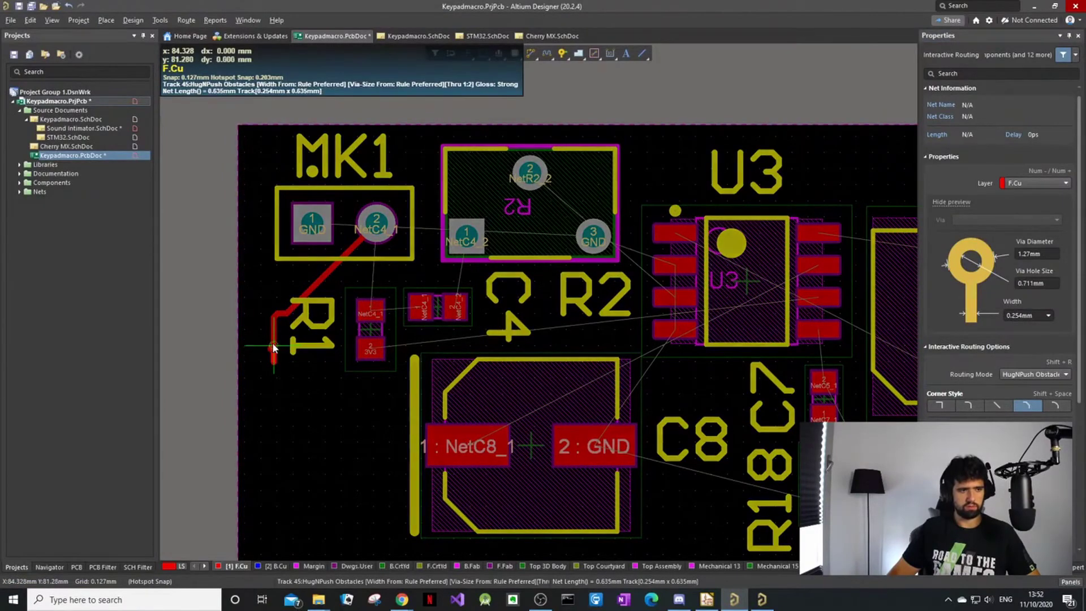
pyautogui.rightClick(289, 388)
pyautogui.rightClick(280, 348)
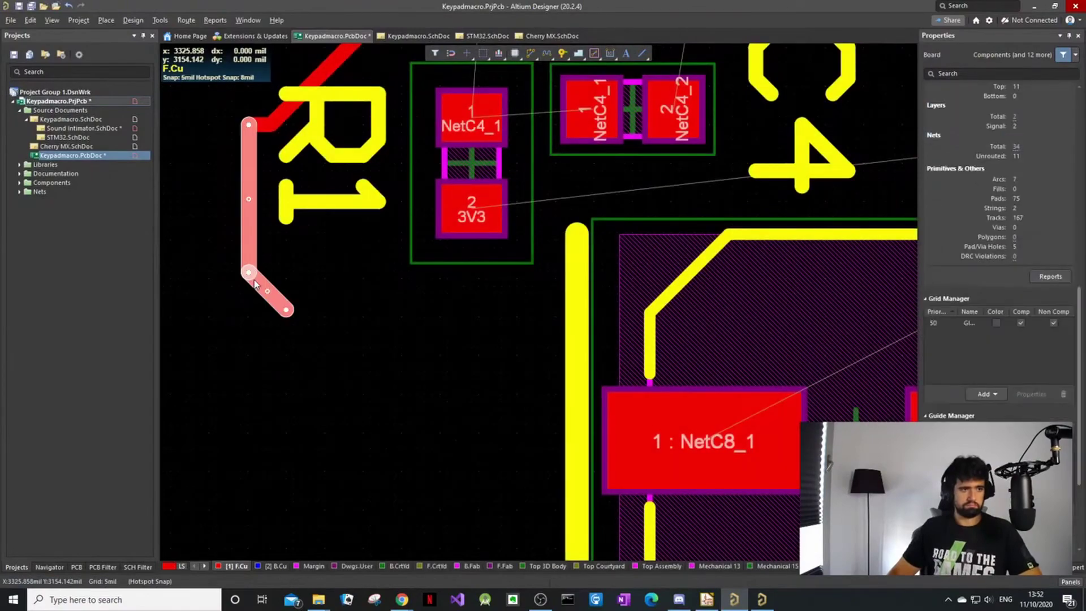
# Delete the stray track stub at R1.
pyautogui.keyDown('ctrl'); pyautogui.scroll(-3, 263, 199); pyautogui.keyUp('ctrl')
pyautogui.keyDown('ctrl'); pyautogui.scroll(3, 256, 187); pyautogui.keyUp('ctrl')
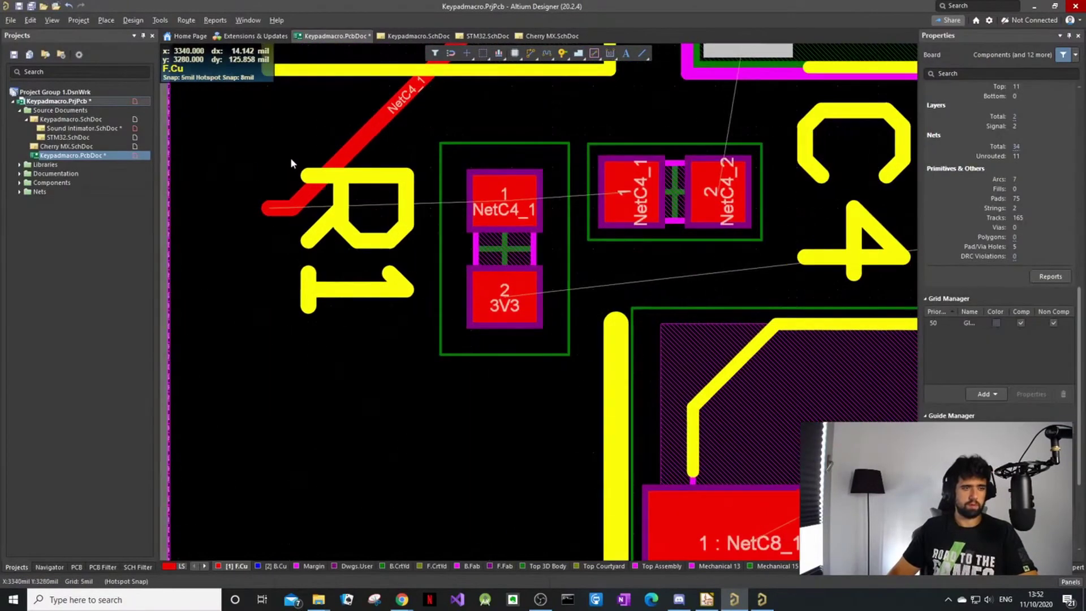
pyautogui.click(275, 206)
pyautogui.press('Delete')
pyautogui.press('Delete')
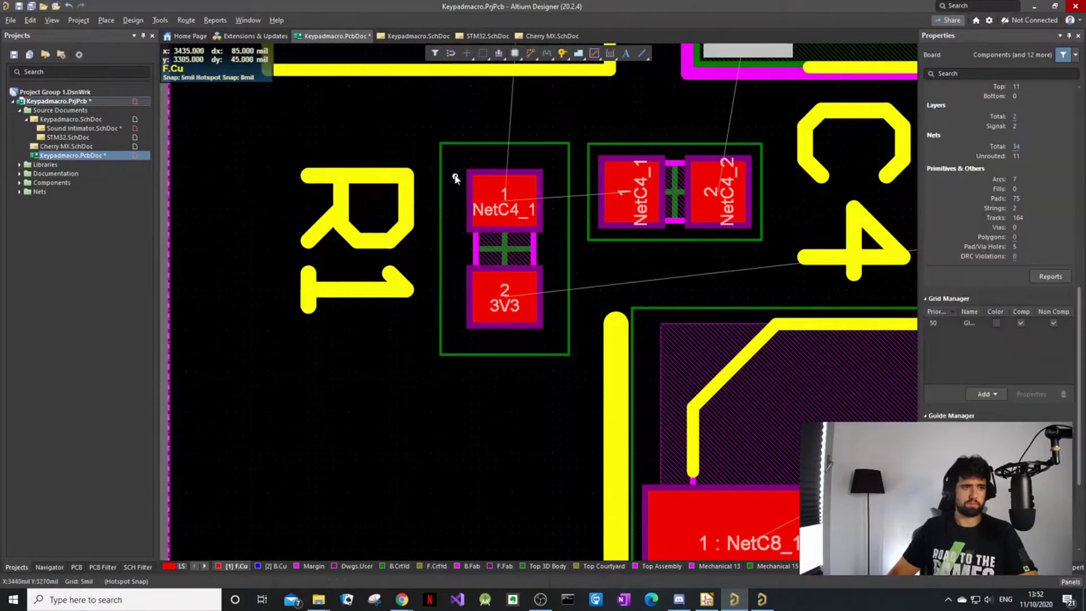
# Route top-copper tracks from MK1 pad 2 to R1 and C4, and from C4 pad 2 to R2 pad 1.
pyautogui.keyDown('ctrl'); pyautogui.scroll(-3, 471, 158); pyautogui.keyUp('ctrl')
pyautogui.moveTo(470, 158); pyautogui.dragTo(451, 233, button='right')
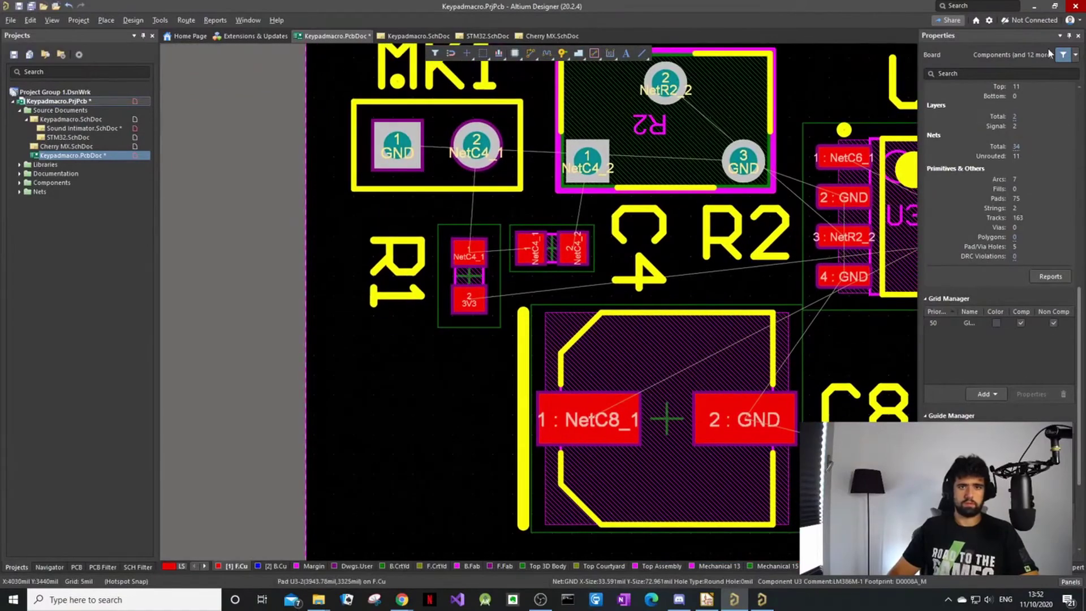
pyautogui.hotkey('ctrl', 'w')
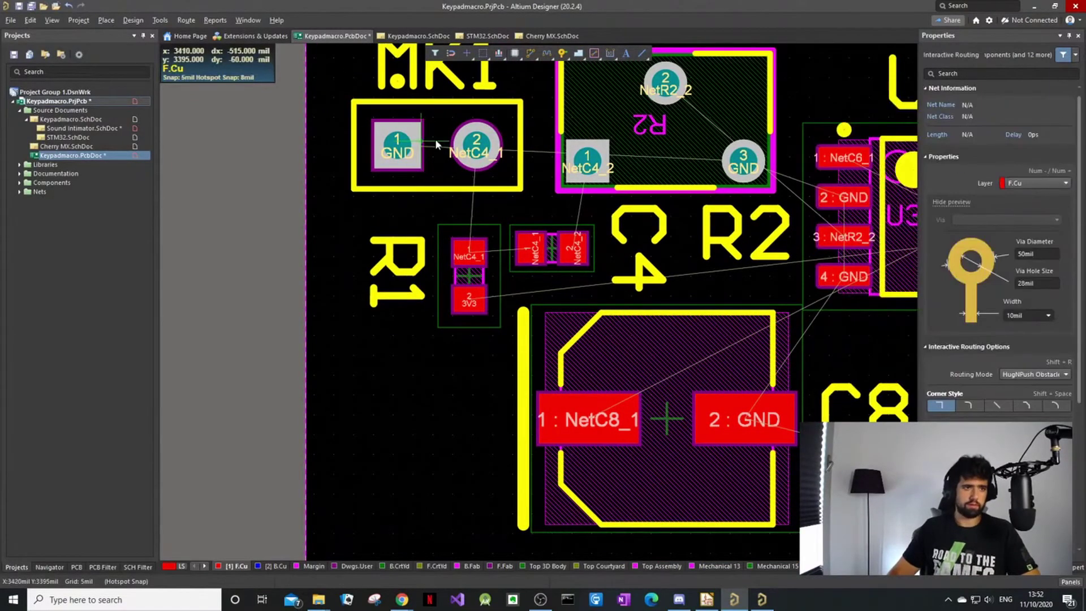
pyautogui.click(476, 145)
pyautogui.click(478, 254)
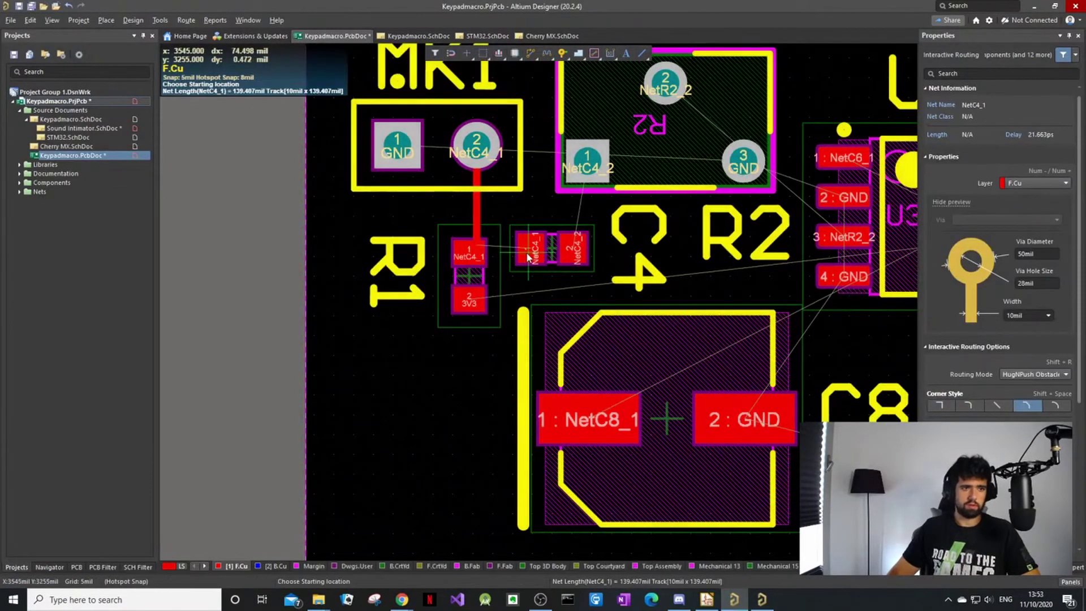
pyautogui.click(490, 251)
pyautogui.click(534, 250)
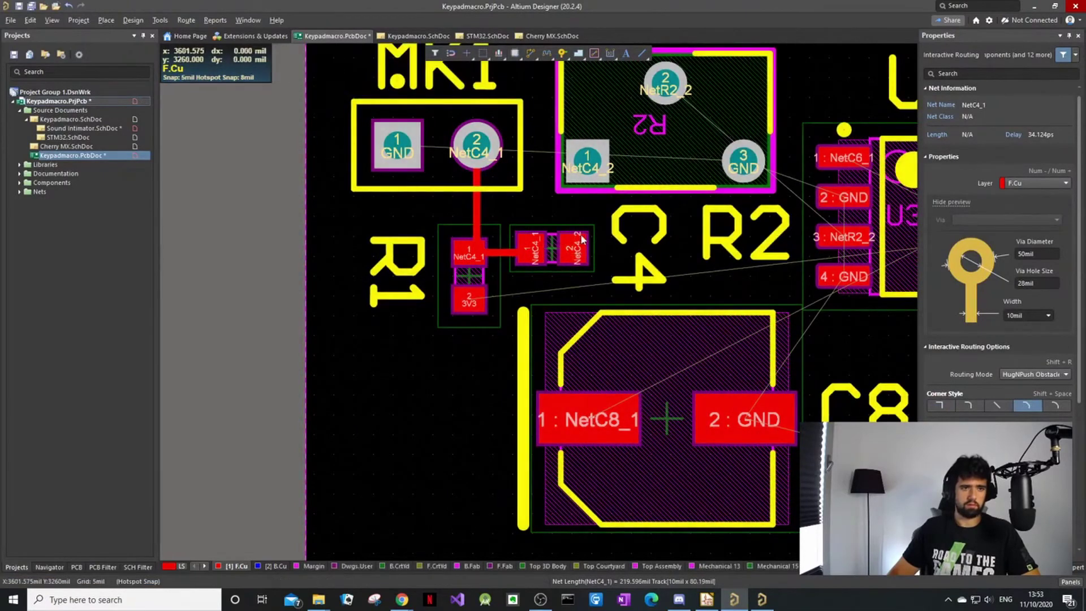
pyautogui.click(583, 250)
pyautogui.click(584, 164)
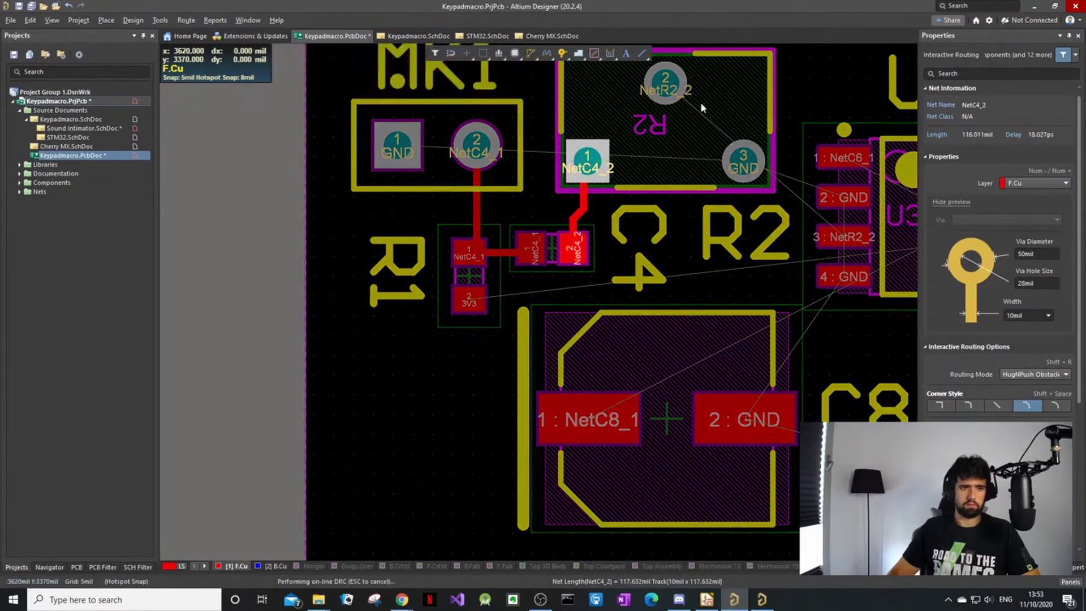
# Route the NetR2_2 track from R2 pad 2 to U3 pad 3, abandoning a GND attempt.
pyautogui.keyDown('ctrl'); pyautogui.scroll(-3, 588, 161); pyautogui.keyUp('ctrl')
pyautogui.keyDown('ctrl'); pyautogui.scroll(4, 660, 138); pyautogui.keyUp('ctrl')
pyautogui.moveTo(655, 178); pyautogui.dragTo(599, 187, button='right')
pyautogui.keyDown('ctrl'); pyautogui.scroll(-3, 701, 180); pyautogui.keyUp('ctrl')
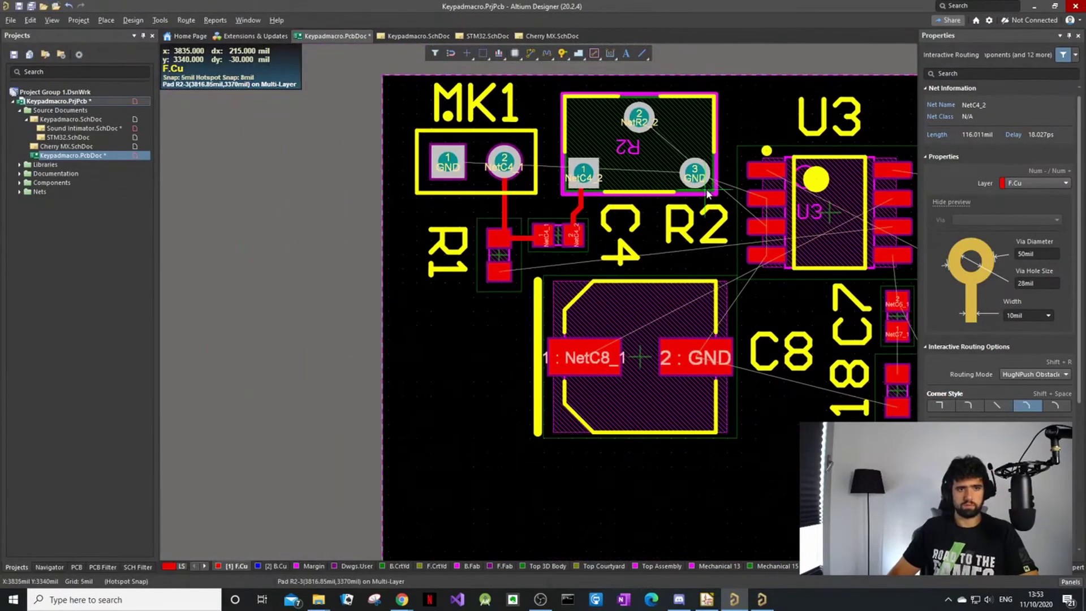
pyautogui.keyDown('ctrl'); pyautogui.scroll(3, 695, 172); pyautogui.keyUp('ctrl')
pyautogui.click(693, 171)
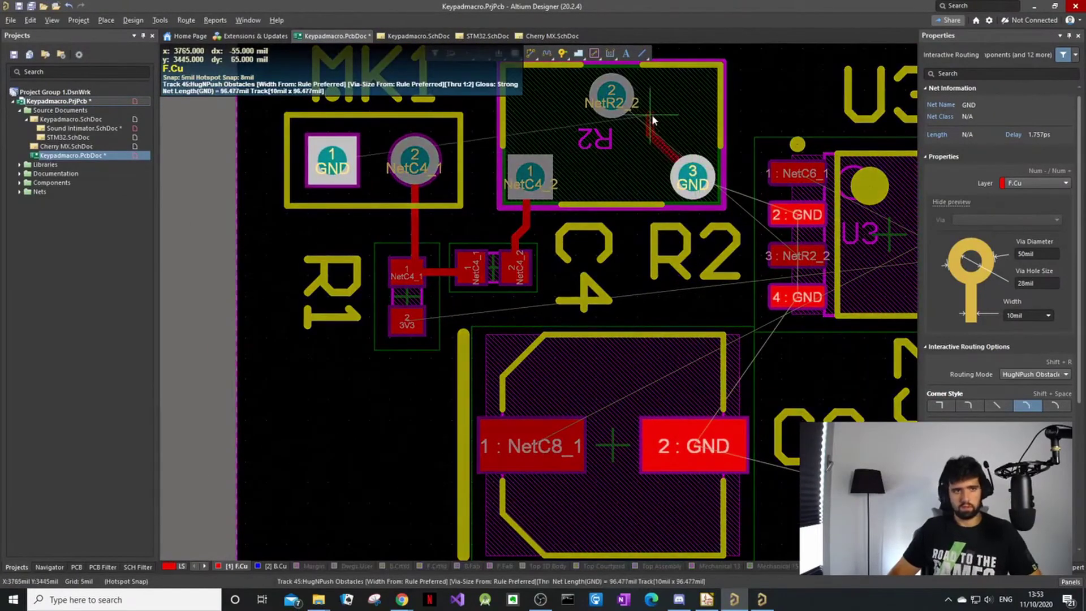
pyautogui.rightClick(616, 104)
pyautogui.click(611, 93)
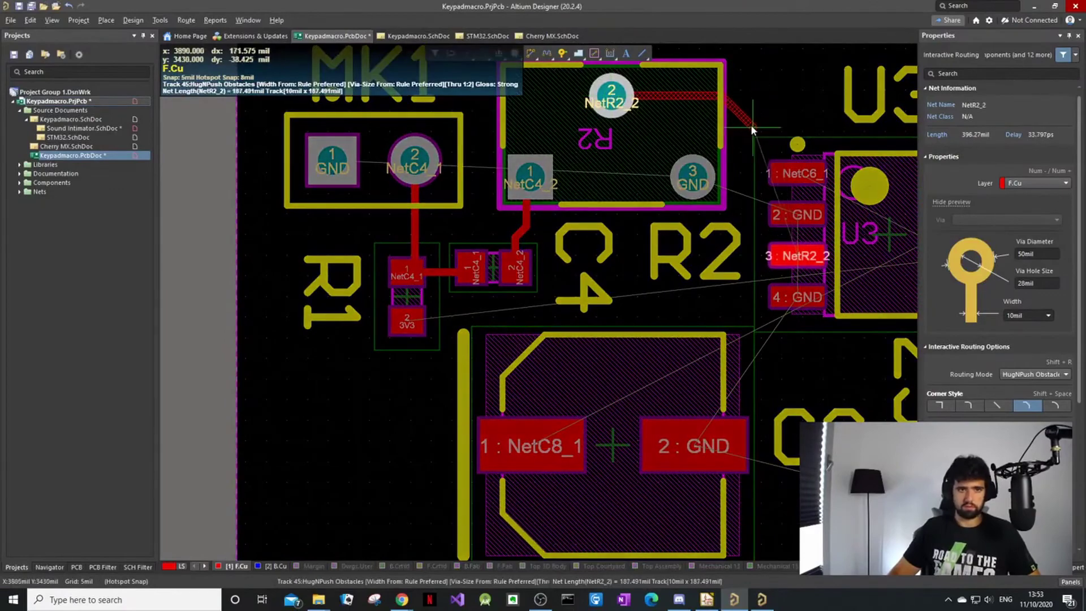
pyautogui.click(753, 253)
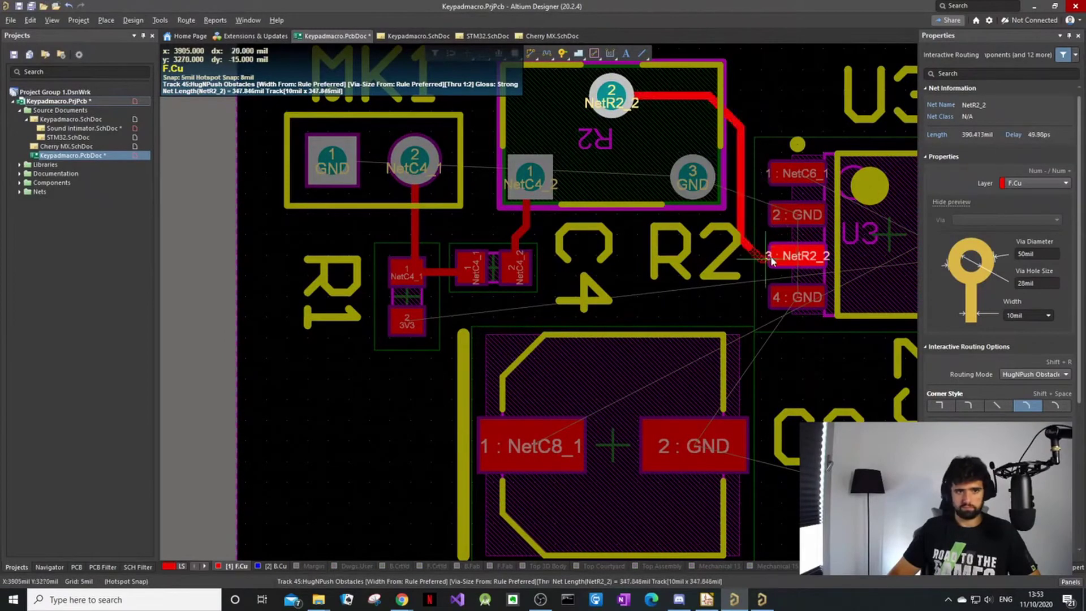
# Route NetC6_2 from U3 pad 8 to C6 pad 2 and begin NetC5_1 from U3 pad 5.
pyautogui.keyDown('ctrl'); pyautogui.scroll(-3, 781, 266); pyautogui.keyUp('ctrl')
pyautogui.moveTo(766, 293); pyautogui.dragTo(596, 319, button='right')
pyautogui.keyDown('ctrl'); pyautogui.scroll(4, 718, 290); pyautogui.keyUp('ctrl')
pyautogui.keyDown('ctrl'); pyautogui.scroll(-1, 780, 297); pyautogui.keyUp('ctrl')
pyautogui.moveTo(780, 300); pyautogui.dragTo(559, 320, button='right')
pyautogui.click(566, 211)
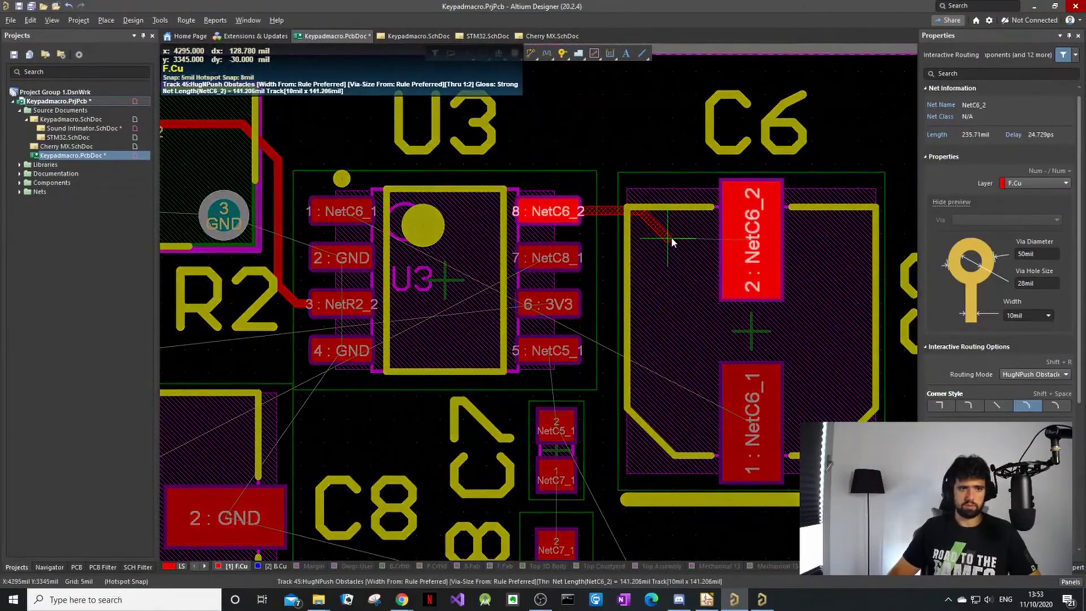
pyautogui.click(735, 240)
pyautogui.click(550, 353)
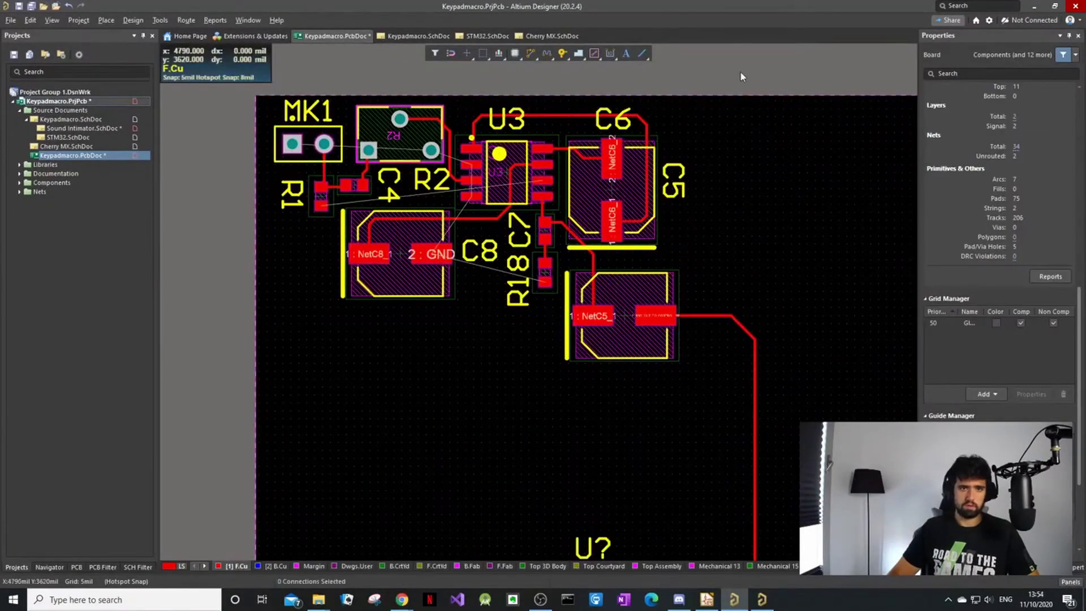
# Start a polygon pour from the Place menu.
pyautogui.keyDown('ctrl'); pyautogui.scroll(-2, 748, 91); pyautogui.keyUp('ctrl')
pyautogui.click(108, 20)
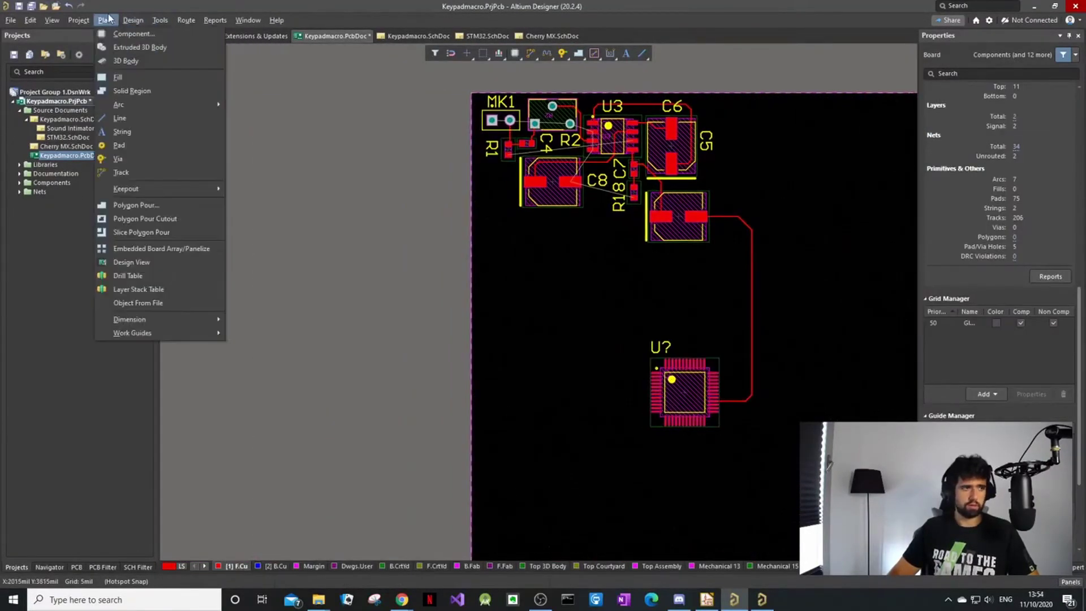
pyautogui.click(164, 206)
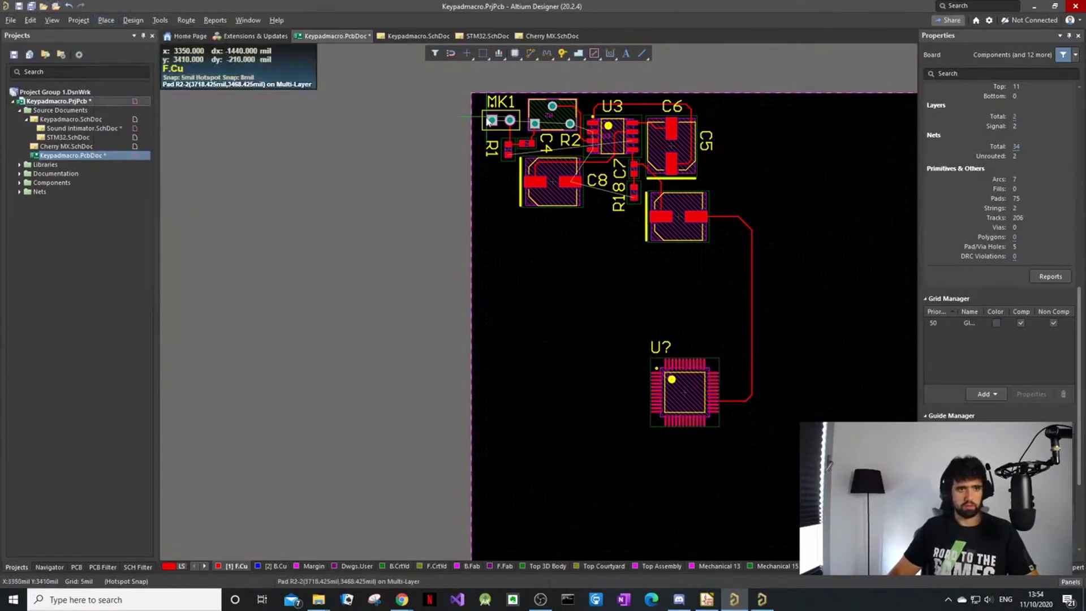
pyautogui.keyDown('ctrl'); pyautogui.scroll(-3, 611, 181); pyautogui.keyUp('ctrl')
pyautogui.keyDown('ctrl'); pyautogui.scroll(2, 610, 181); pyautogui.keyUp('ctrl')
pyautogui.keyDown('ctrl'); pyautogui.scroll(1, 537, 120); pyautogui.keyUp('ctrl')
pyautogui.keyDown('ctrl'); pyautogui.scroll(3, 536, 121); pyautogui.keyUp('ctrl')
pyautogui.keyDown('ctrl'); pyautogui.scroll(3, 430, 107); pyautogui.keyUp('ctrl')
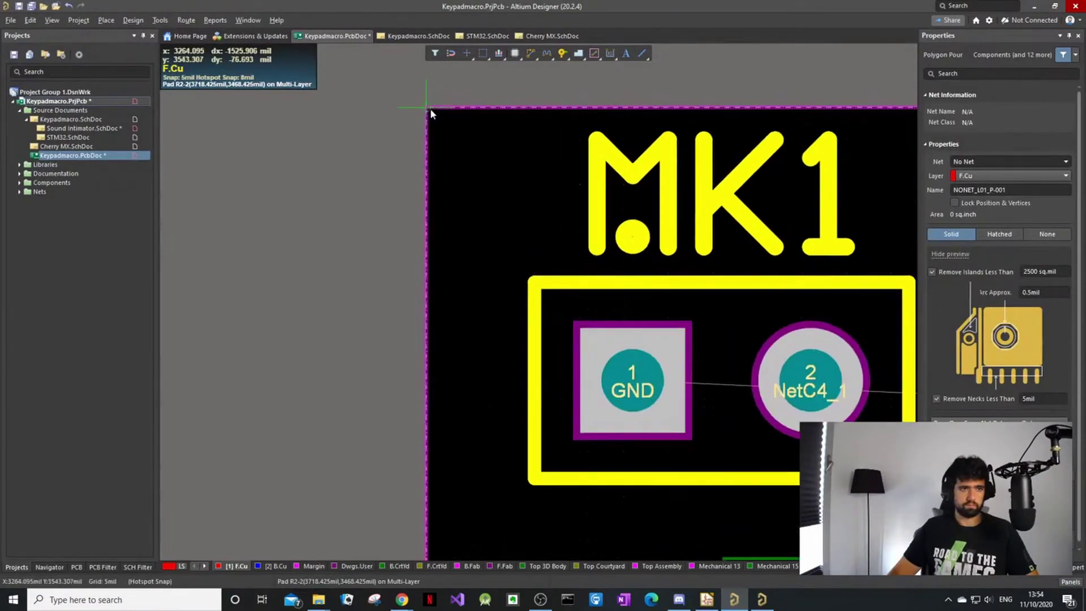
# Trace the pour outline around the board corners to flood the board with F.Cu copper.
pyautogui.click(430, 108)
pyautogui.keyDown('ctrl'); pyautogui.scroll(1, 501, 156); pyautogui.keyUp('ctrl')
pyautogui.keyDown('ctrl'); pyautogui.scroll(-5, 629, 164); pyautogui.keyUp('ctrl')
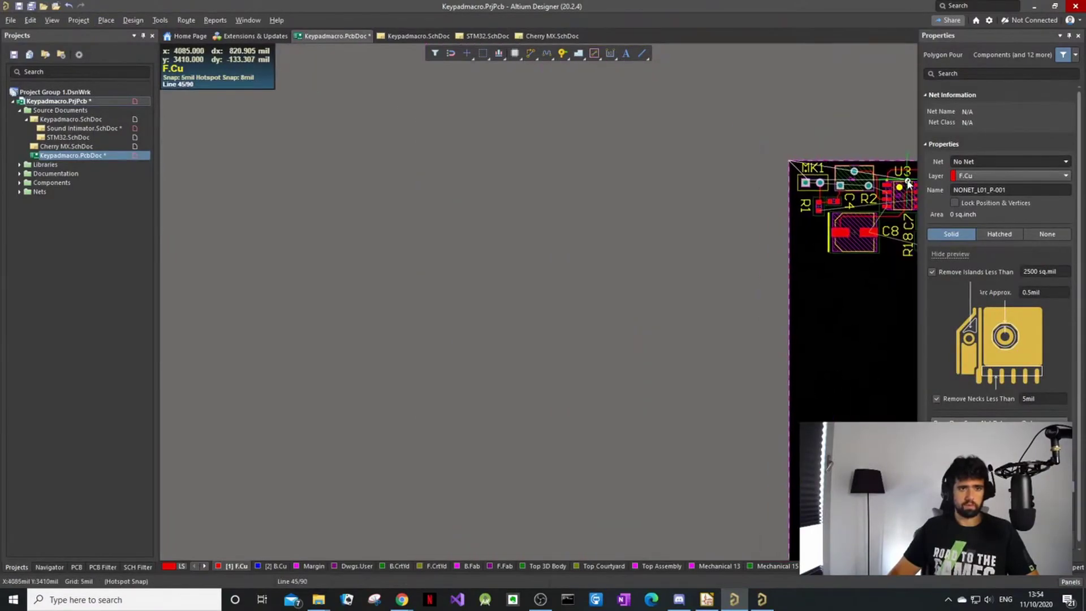
pyautogui.moveTo(782, 198); pyautogui.dragTo(459, 155, button='right')
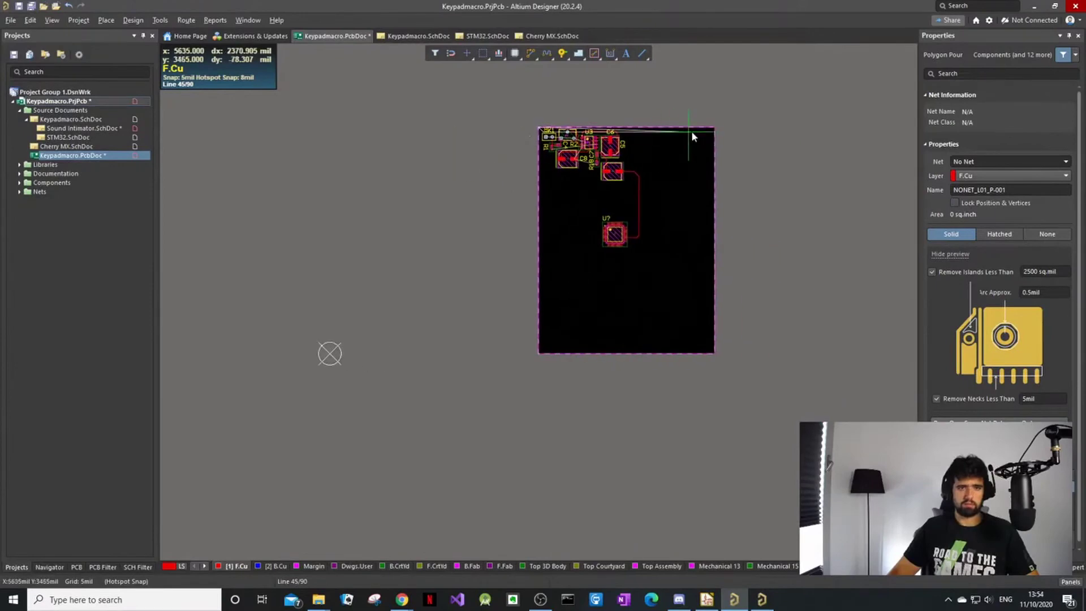
pyautogui.keyDown('ctrl'); pyautogui.scroll(5, 696, 135); pyautogui.keyUp('ctrl')
pyautogui.moveTo(750, 120); pyautogui.dragTo(707, 122, button='right')
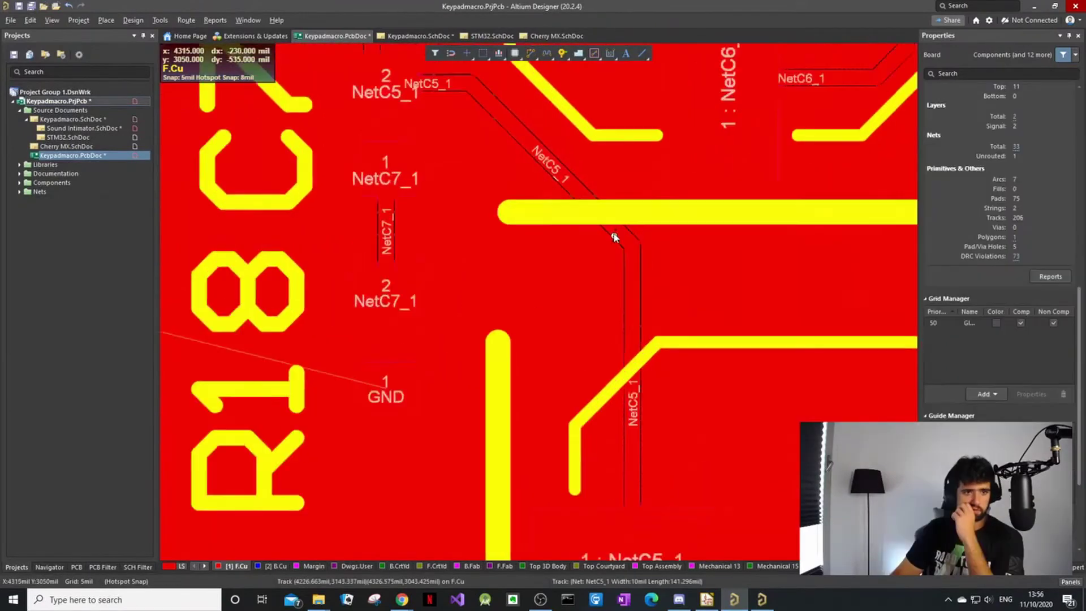
pyautogui.keyDown('ctrl'); pyautogui.scroll(3, 616, 256); pyautogui.keyUp('ctrl')
pyautogui.keyDown('ctrl'); pyautogui.scroll(-3, 614, 274); pyautogui.keyUp('ctrl')
pyautogui.keyDown('ctrl'); pyautogui.scroll(-3, 614, 274); pyautogui.keyUp('ctrl')
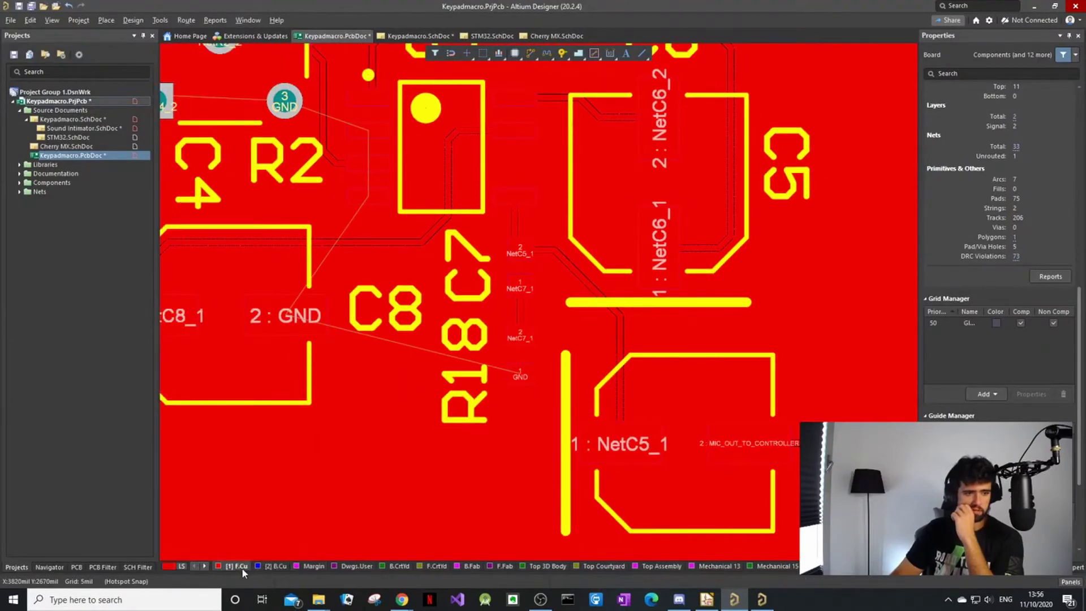
pyautogui.keyDown('ctrl'); pyautogui.scroll(-3, 727, 215); pyautogui.keyUp('ctrl')
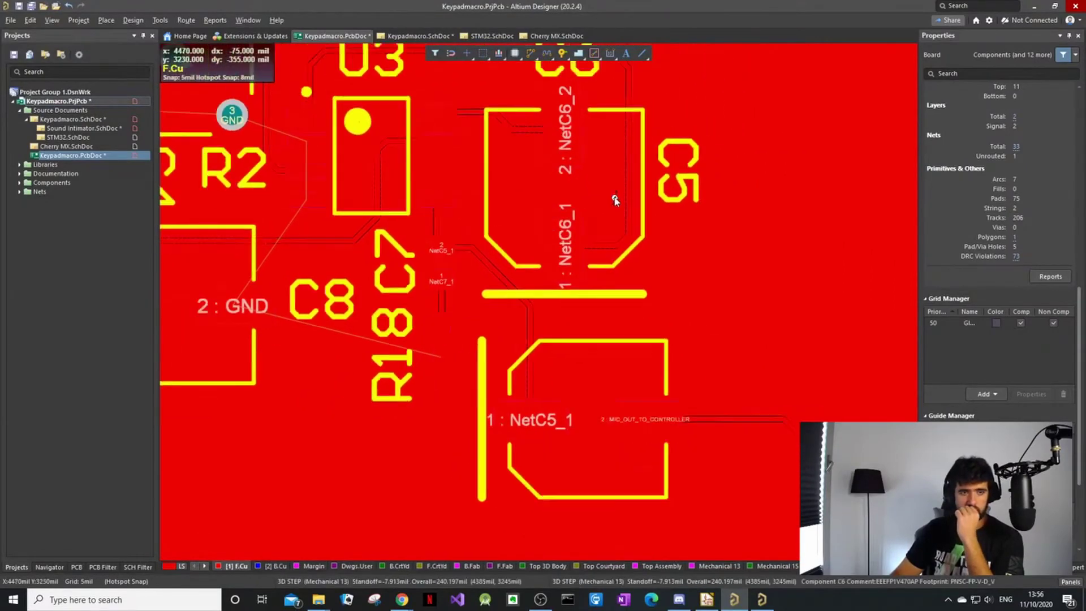
pyautogui.keyDown('ctrl'); pyautogui.scroll(-3, 615, 201); pyautogui.keyUp('ctrl')
# Shelve the polygon pour via Tools > Polygon Pours and zoom in on C8.
pyautogui.click(186, 21)
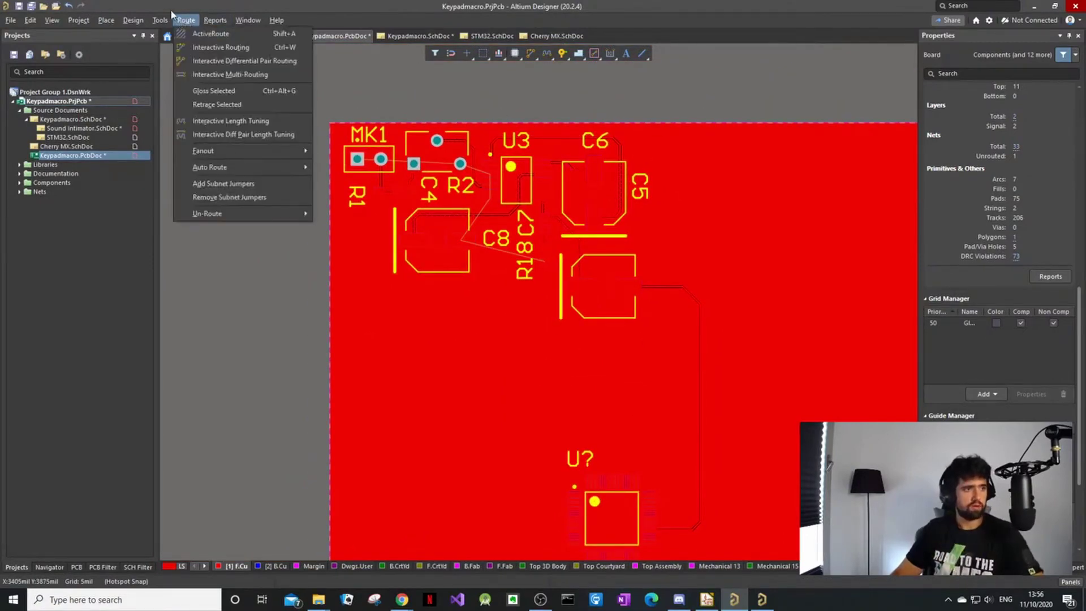
pyautogui.moveTo(160, 21)
pyautogui.moveTo(217, 111)
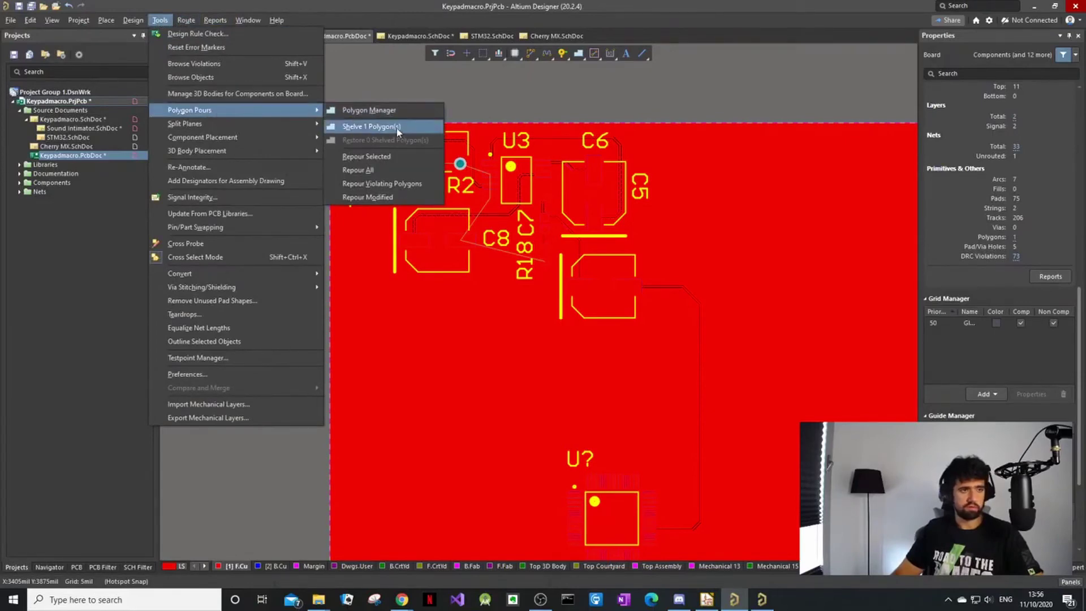
pyautogui.click(366, 127)
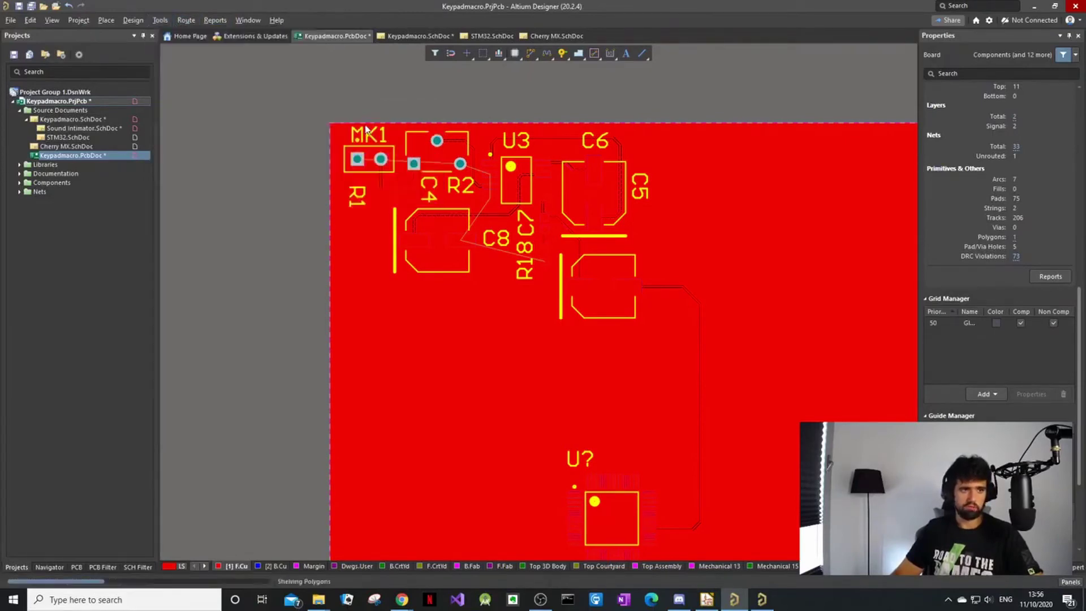
pyautogui.keyDown('ctrl'); pyautogui.scroll(-2, 627, 242); pyautogui.keyUp('ctrl')
pyautogui.keyDown('ctrl'); pyautogui.scroll(4, 523, 234); pyautogui.keyUp('ctrl')
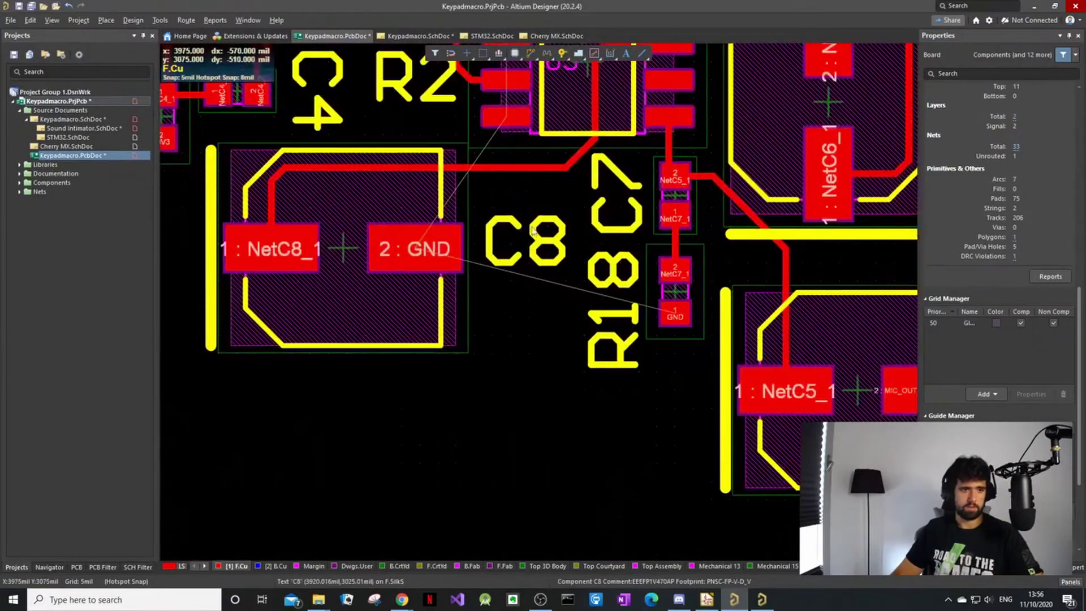
pyautogui.keyDown('ctrl'); pyautogui.scroll(2, 583, 224); pyautogui.keyUp('ctrl')
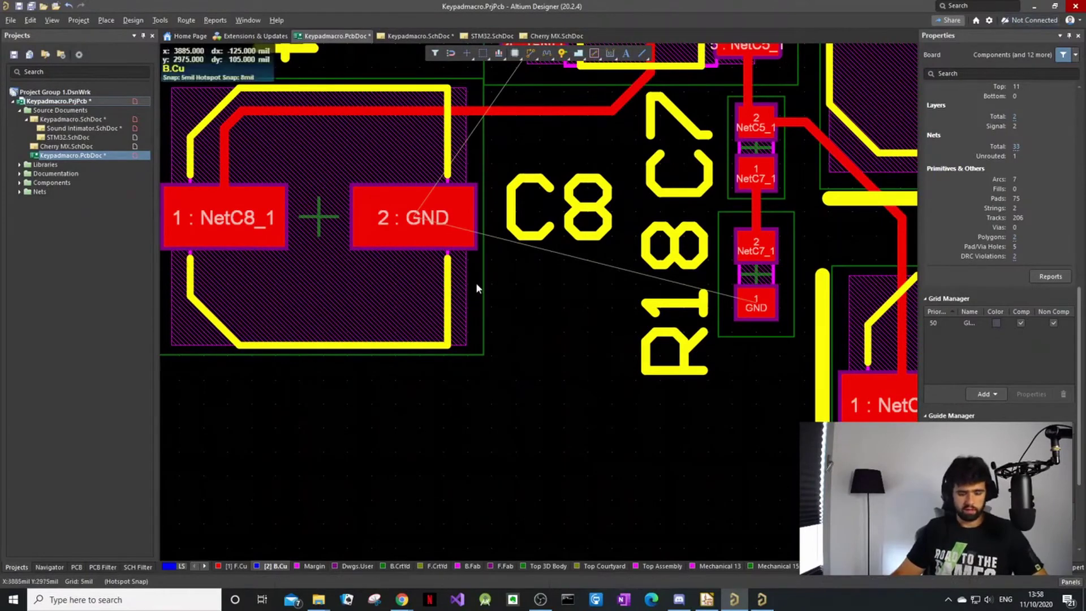
# Try placing a via below C8's GND pad, then cancel it.
pyautogui.press('p')
pyautogui.press('Escape')
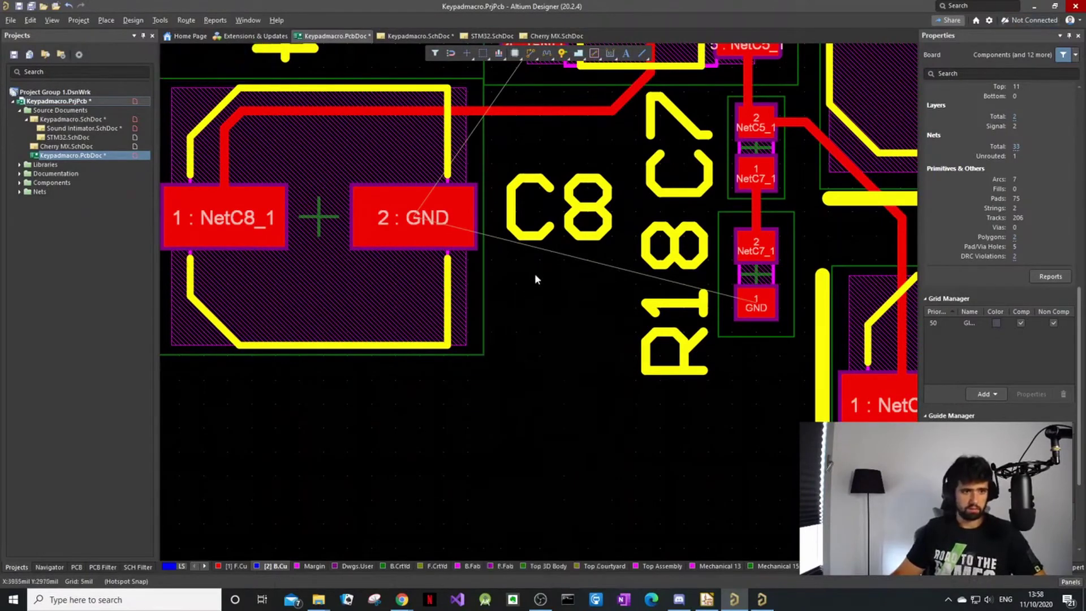
pyautogui.press('p')
pyautogui.press('v')
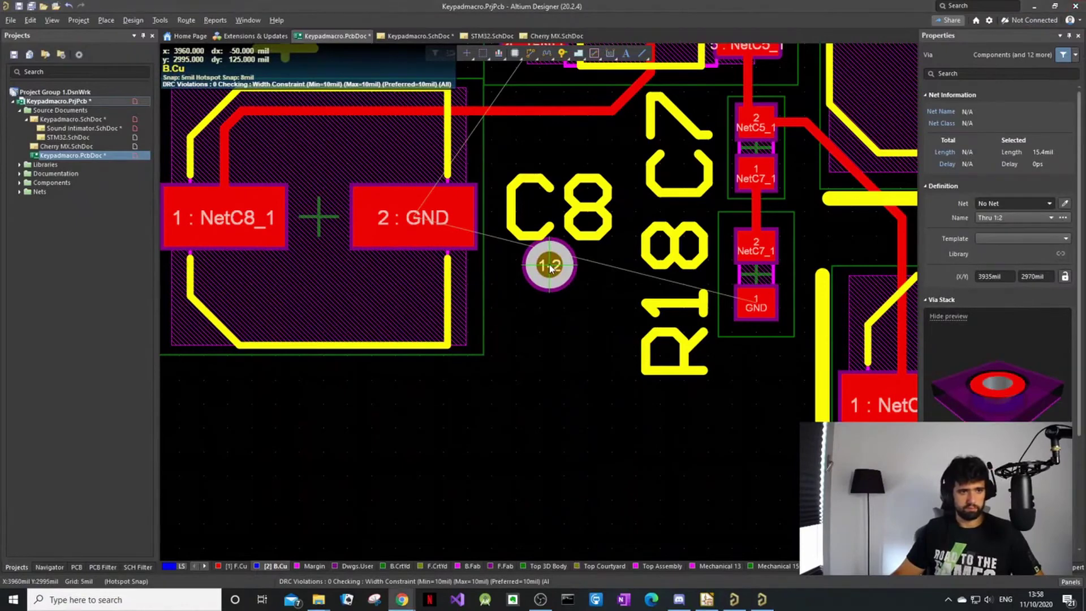
pyautogui.click(512, 332)
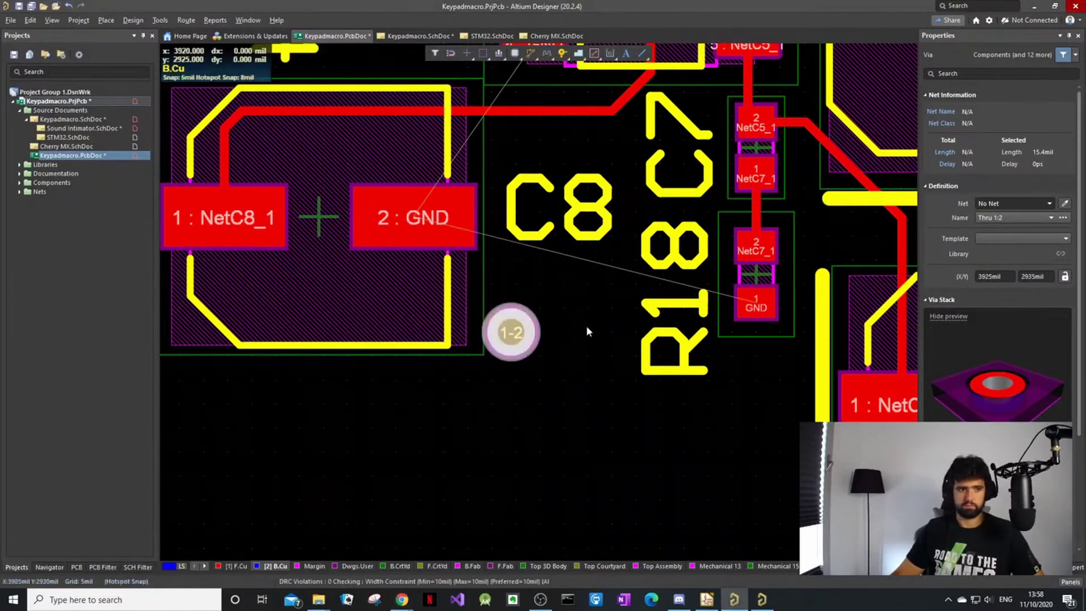
pyautogui.press('Escape')
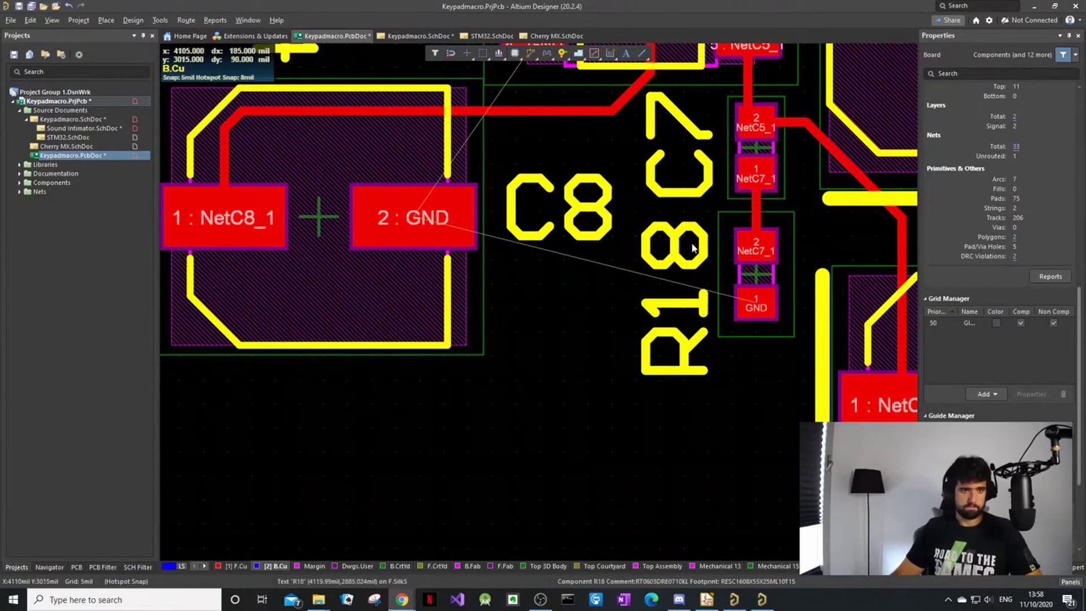
# Route a GND track from C8's GND pad, bending down to a point below C8.
pyautogui.hotkey('ctrl', 'w')
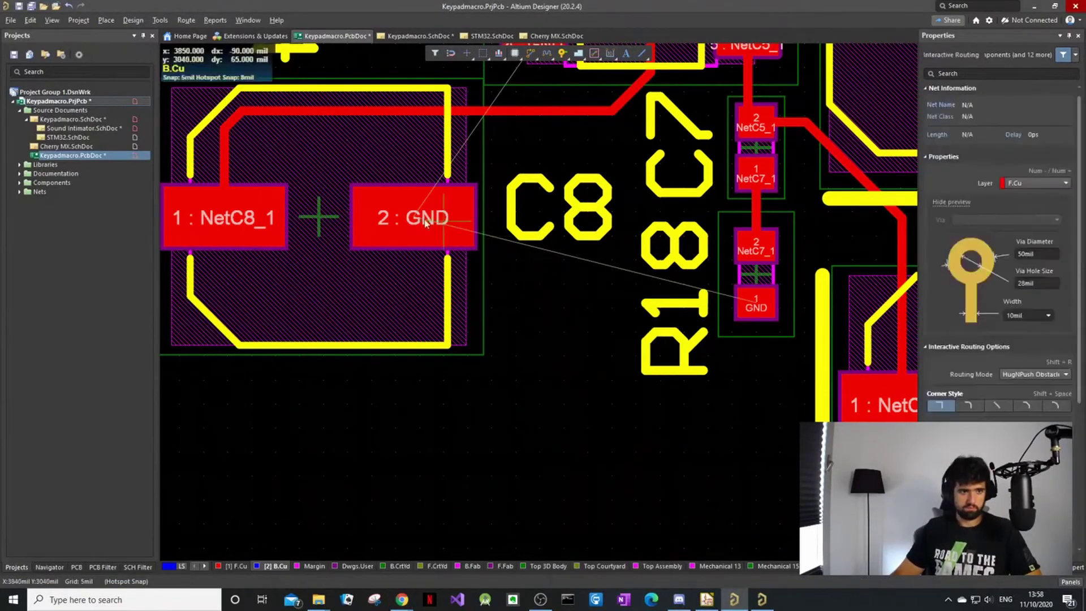
pyautogui.click(413, 218)
pyautogui.click(568, 269)
pyautogui.click(570, 302)
pyautogui.rightClick(570, 302)
pyautogui.rightClick(570, 303)
# Place a via at the end of the GND track below C8.
pyautogui.press('p')
pyautogui.press('v')
pyautogui.press('p')
pyautogui.press('v')
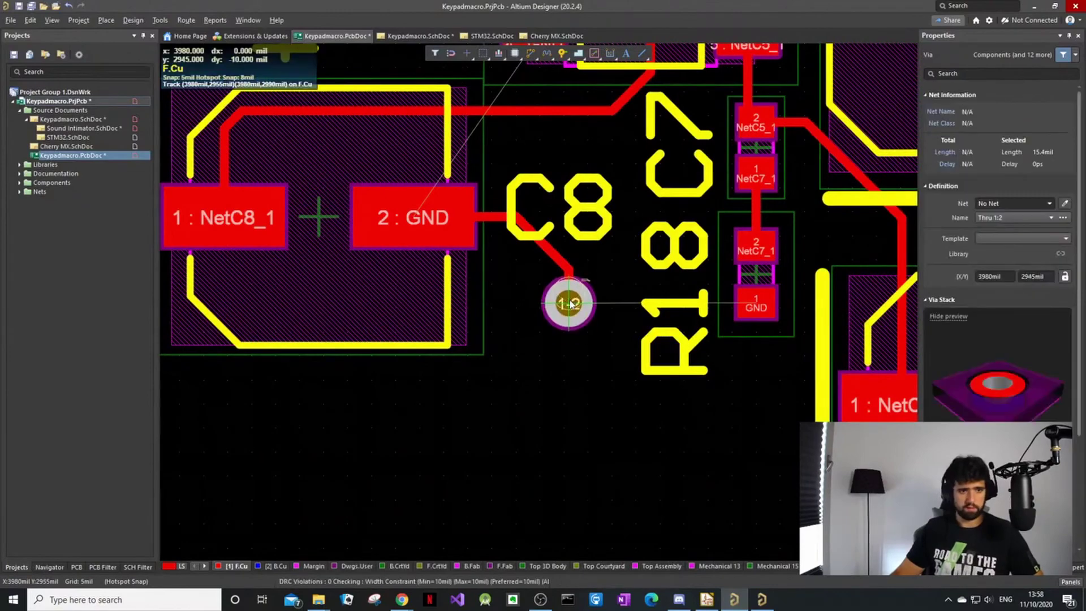
pyautogui.click(569, 304)
pyautogui.keyDown('ctrl'); pyautogui.scroll(-3, 574, 357); pyautogui.keyUp('ctrl')
pyautogui.keyDown('ctrl'); pyautogui.scroll(-1, 574, 358); pyautogui.keyUp('ctrl')
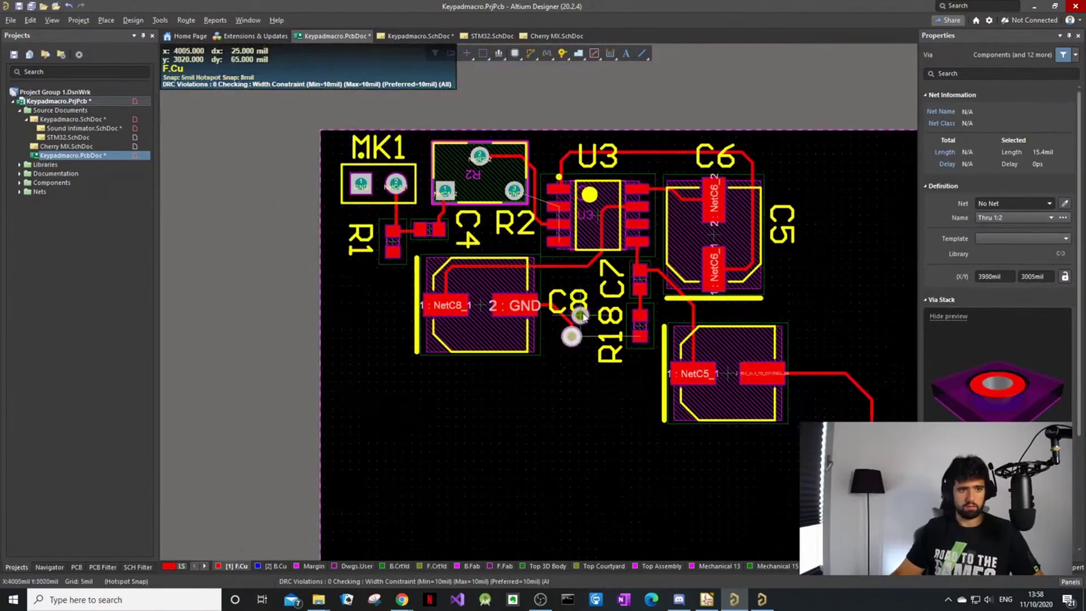
pyautogui.keyDown('ctrl'); pyautogui.scroll(5, 551, 214); pyautogui.keyUp('ctrl')
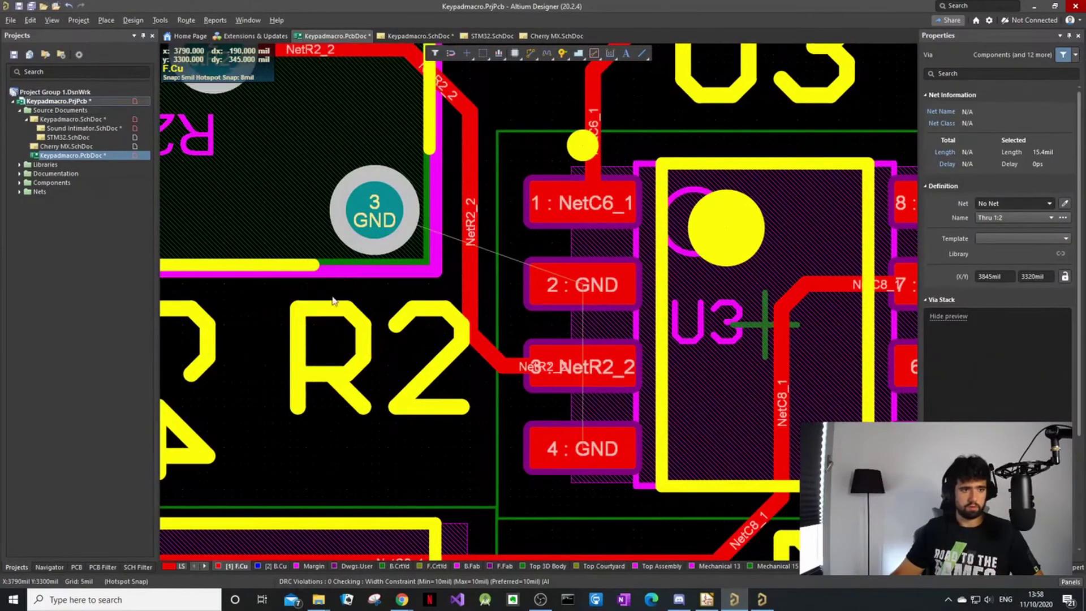
pyautogui.keyDown('ctrl'); pyautogui.scroll(-4, 368, 294); pyautogui.keyUp('ctrl')
pyautogui.keyDown('ctrl'); pyautogui.scroll(3, 359, 291); pyautogui.keyUp('ctrl')
pyautogui.keyDown('ctrl'); pyautogui.scroll(-2, 355, 290); pyautogui.keyUp('ctrl')
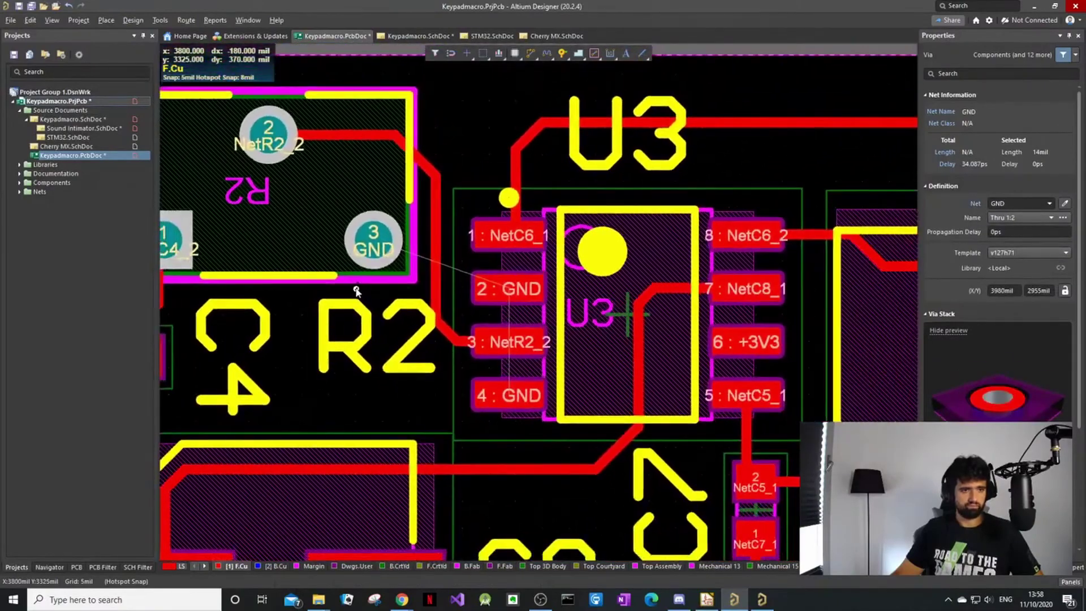
pyautogui.keyDown('ctrl'); pyautogui.scroll(4, 356, 291); pyautogui.keyUp('ctrl')
pyautogui.keyDown('ctrl'); pyautogui.scroll(-3, 357, 291); pyautogui.keyUp('ctrl')
pyautogui.keyDown('ctrl'); pyautogui.scroll(1, 358, 291); pyautogui.keyUp('ctrl')
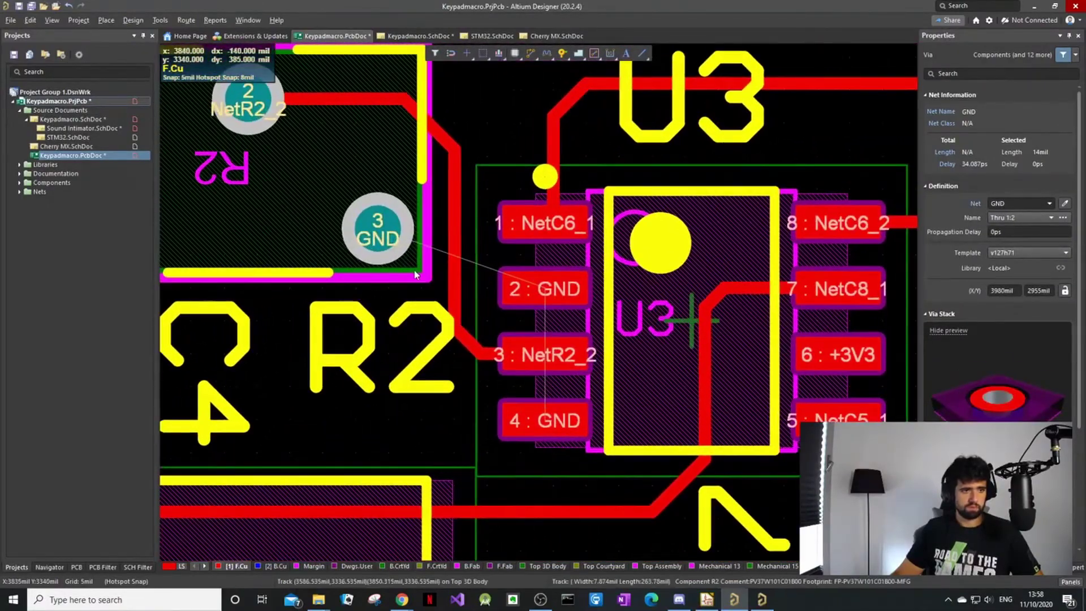
# Switch to the 3D view, tilt the board, then open Sound Intimator.SchDoc.
pyautogui.press('3')
pyautogui.keyDown('shift'); pyautogui.moveTo(480, 351); pyautogui.dragTo(428, 175, button='right'); pyautogui.keyUp('shift')
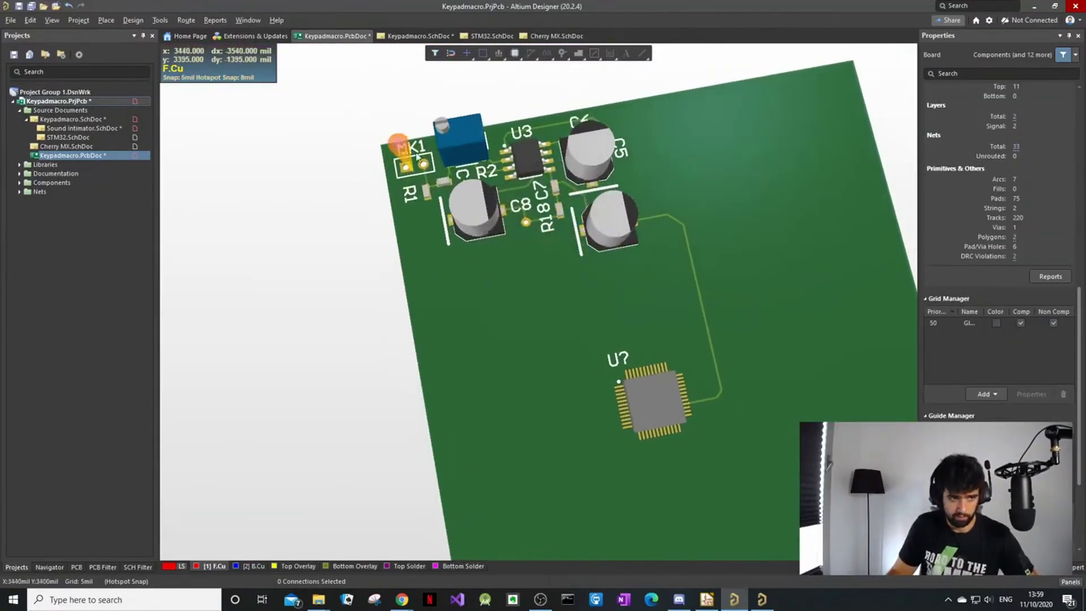
pyautogui.keyDown('ctrl'); pyautogui.scroll(-2, 417, 160); pyautogui.keyUp('ctrl')
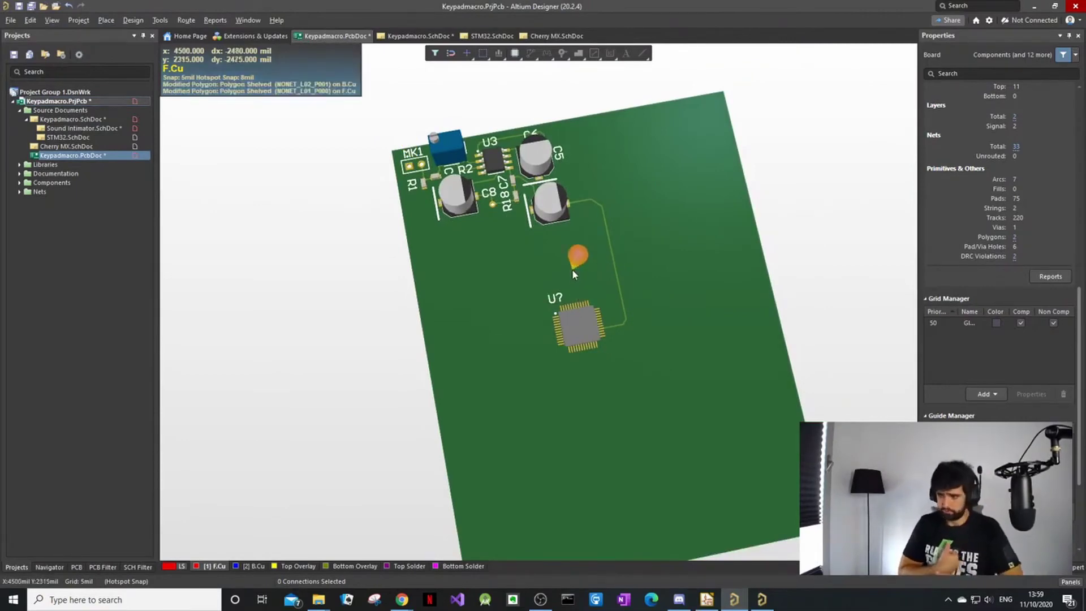
pyautogui.keyDown('ctrl'); pyautogui.scroll(5, 441, 178); pyautogui.keyUp('ctrl')
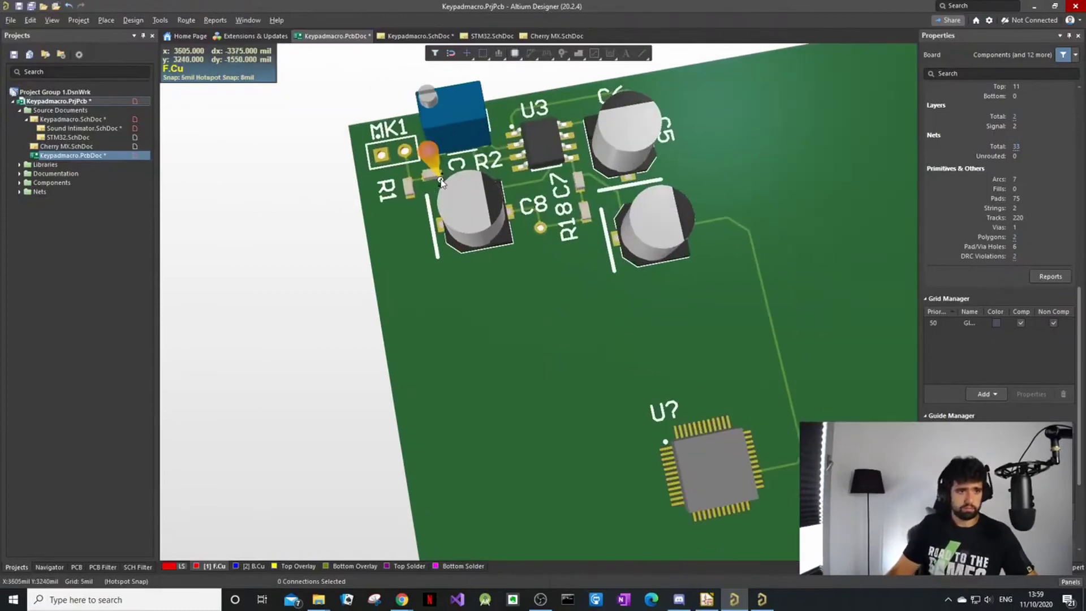
pyautogui.keyDown('ctrl'); pyautogui.scroll(-8, 429, 194); pyautogui.keyUp('ctrl')
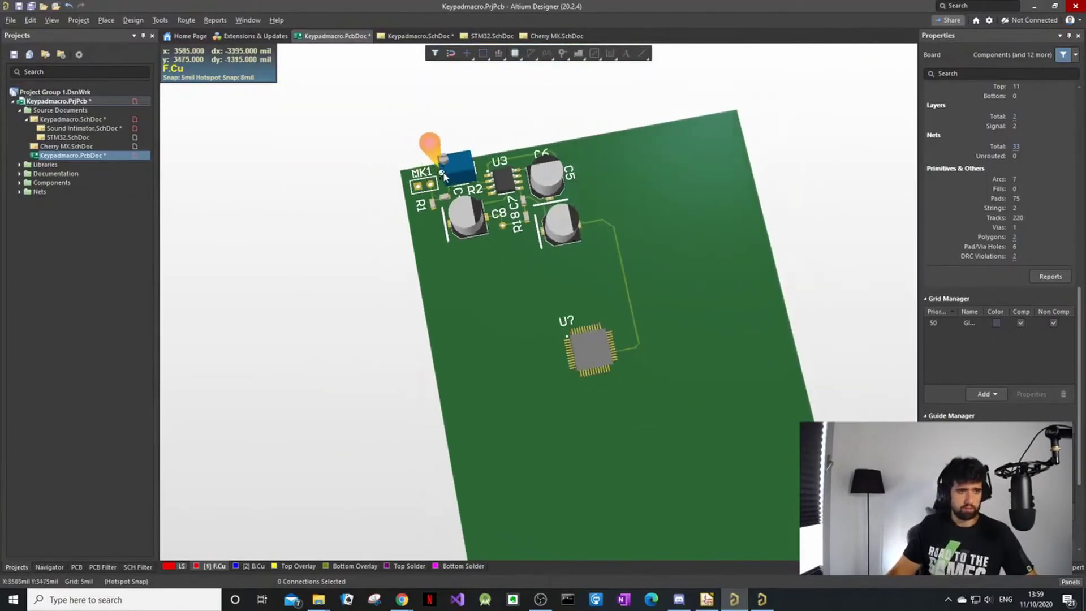
pyautogui.keyDown('ctrl'); pyautogui.scroll(1, 413, 153); pyautogui.keyUp('ctrl')
pyautogui.click(685, 444)
pyautogui.keyDown('ctrl'); pyautogui.scroll(-1, 648, 409); pyautogui.keyUp('ctrl')
pyautogui.doubleClick(53, 129)
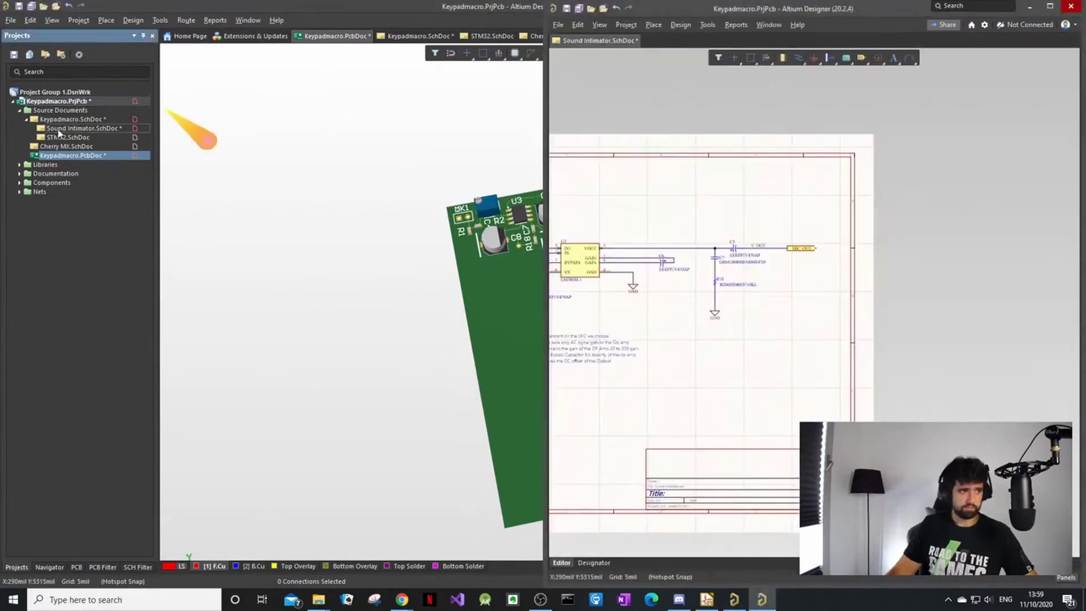
# Return to Keypadmacro.PcbDoc in the 2D view, centred on the components.
pyautogui.click(88, 156)
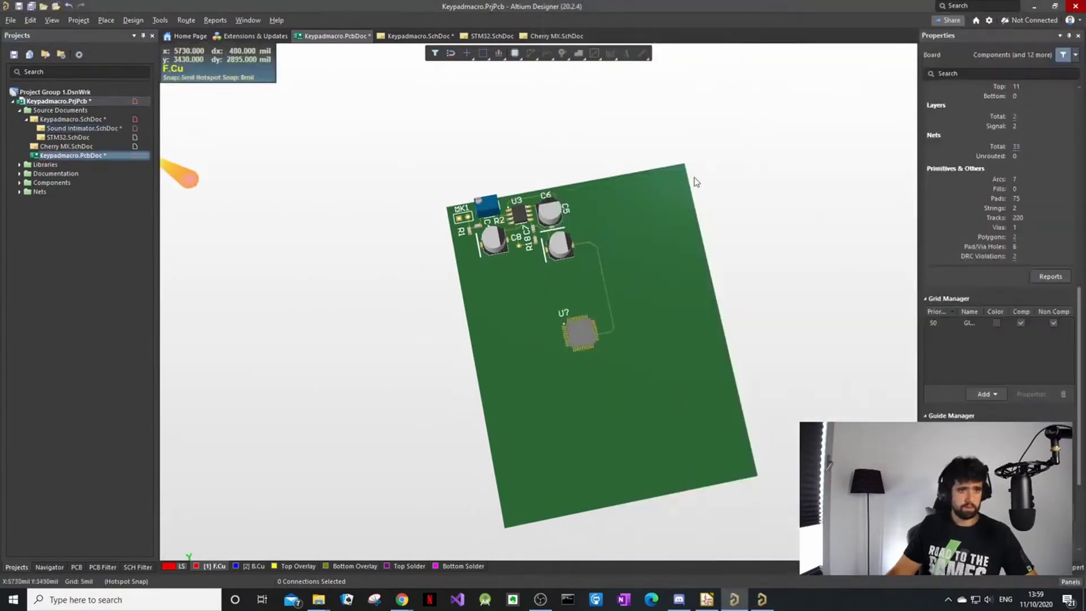
pyautogui.press('2')
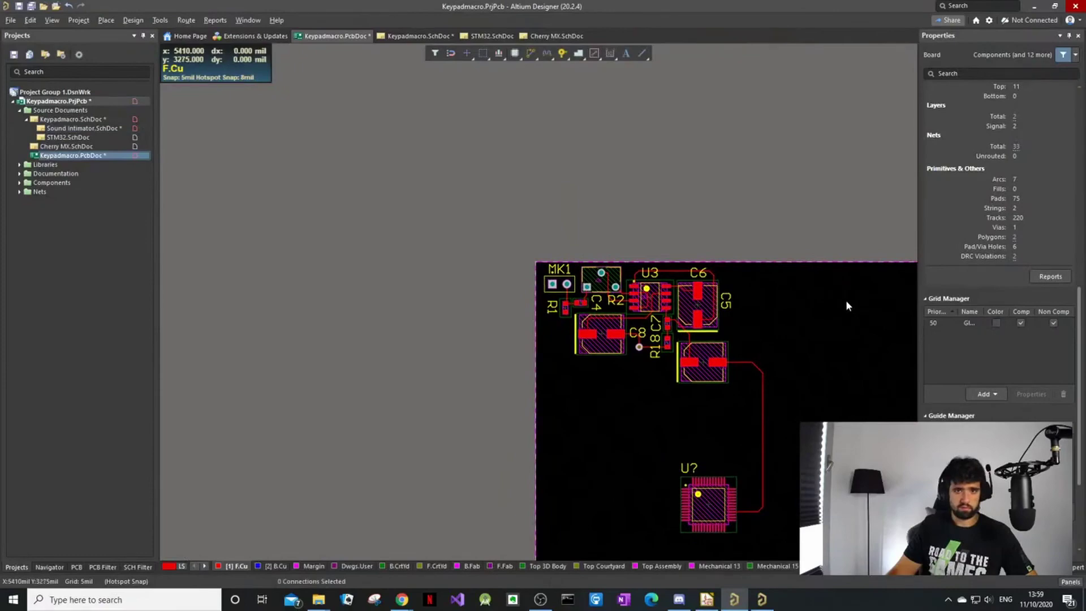
pyautogui.keyDown('ctrl'); pyautogui.scroll(-1, 838, 294); pyautogui.keyUp('ctrl')
pyautogui.moveTo(817, 277); pyautogui.dragTo(708, 227, button='right')
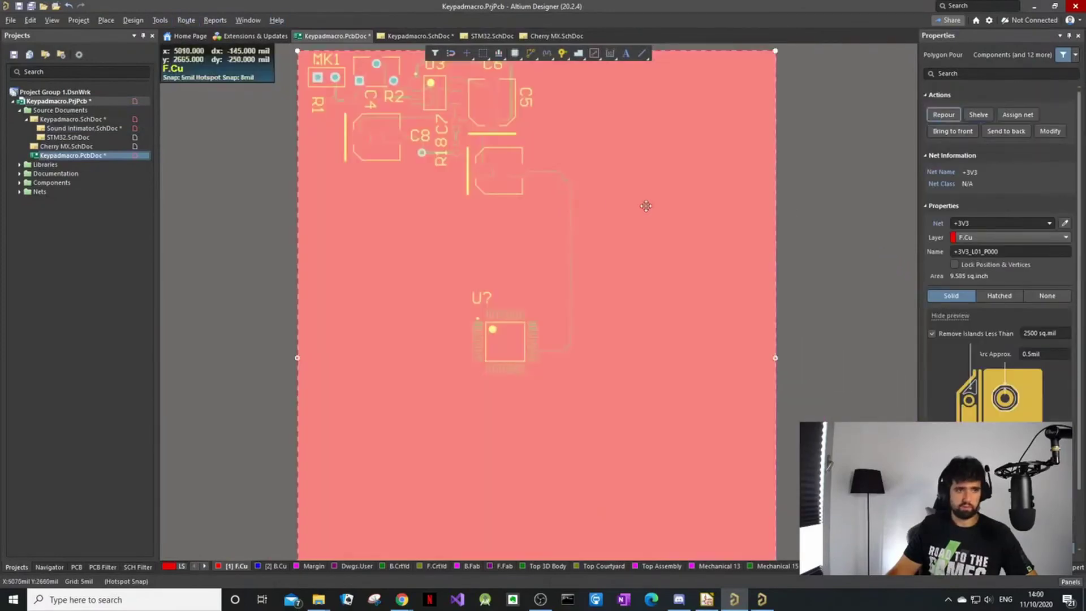
pyautogui.click(787, 205)
pyautogui.keyDown('ctrl'); pyautogui.scroll(3, 485, 242); pyautogui.keyUp('ctrl')
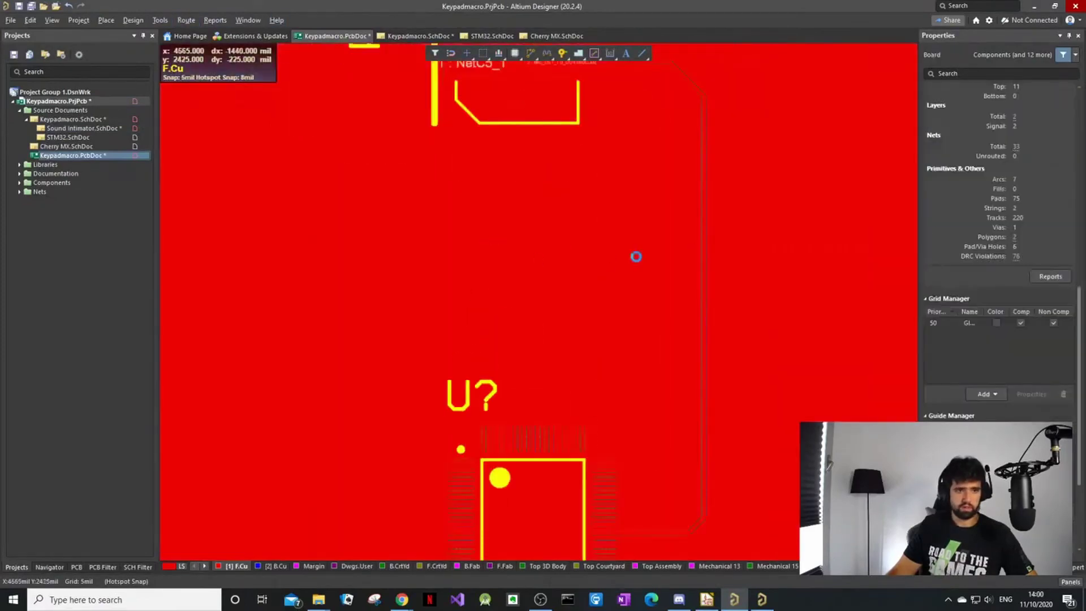
pyautogui.keyDown('ctrl'); pyautogui.scroll(2, 636, 252); pyautogui.keyUp('ctrl')
pyautogui.keyDown('ctrl'); pyautogui.scroll(2, 780, 262); pyautogui.keyUp('ctrl')
pyautogui.keyDown('ctrl'); pyautogui.scroll(-6, 764, 296); pyautogui.keyUp('ctrl')
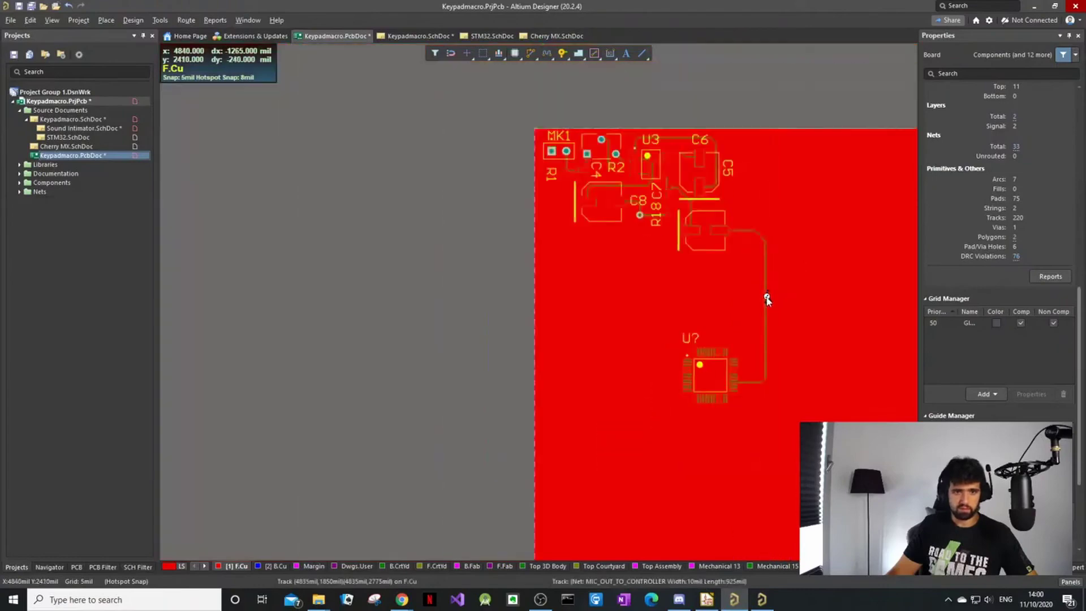
# Inspect the copper pour's properties, then deselect it.
pyautogui.click(752, 223)
pyautogui.doubleClick(779, 182)
pyautogui.press('Escape')
pyautogui.keyDown('ctrl'); pyautogui.scroll(6, 627, 192); pyautogui.keyUp('ctrl')
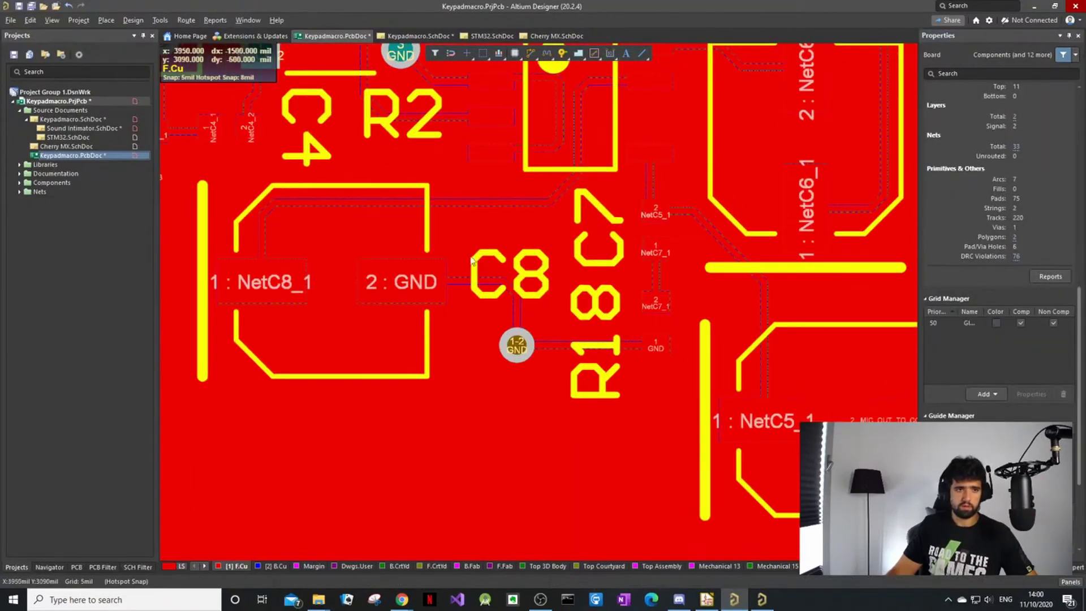
pyautogui.keyDown('ctrl'); pyautogui.scroll(5, 295, 243); pyautogui.keyUp('ctrl')
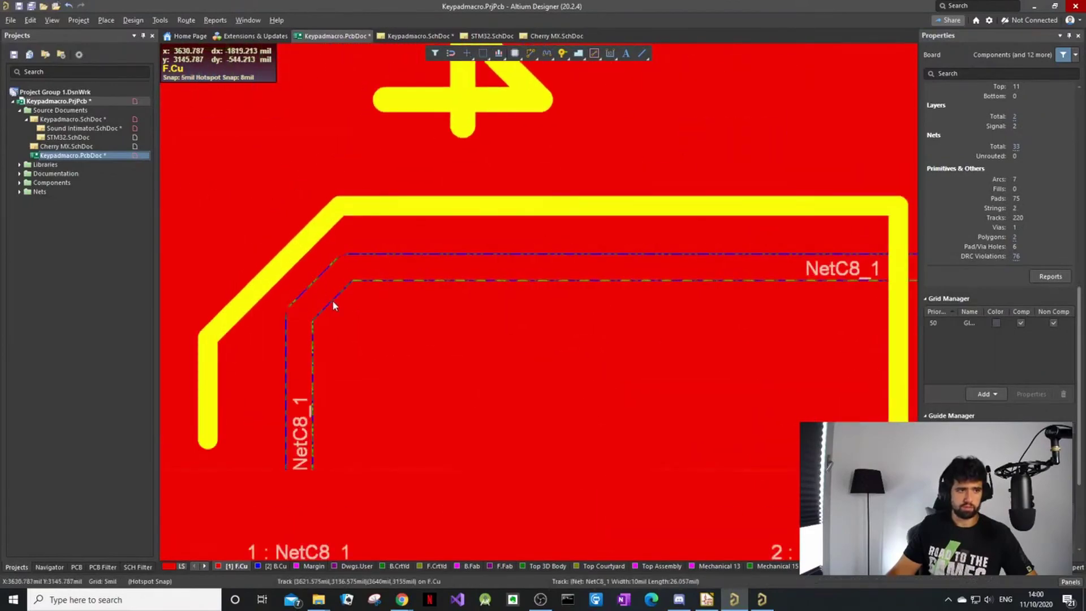
pyautogui.keyDown('ctrl'); pyautogui.scroll(-6, 347, 322); pyautogui.keyUp('ctrl')
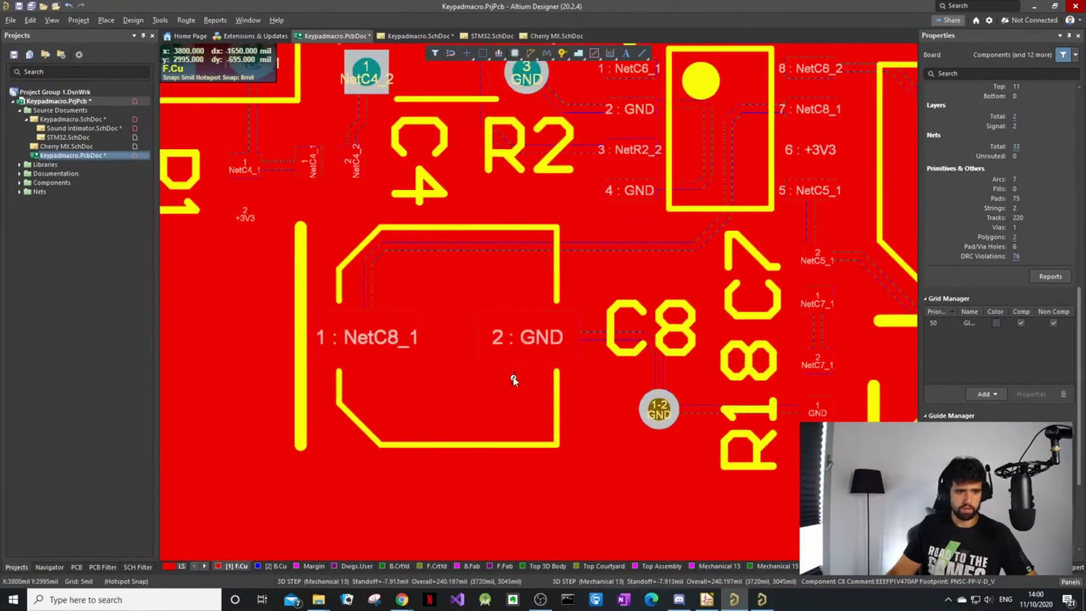
pyautogui.keyDown('ctrl'); pyautogui.scroll(-6, 642, 370); pyautogui.keyUp('ctrl')
pyautogui.keyDown('ctrl'); pyautogui.scroll(8, 688, 341); pyautogui.keyUp('ctrl')
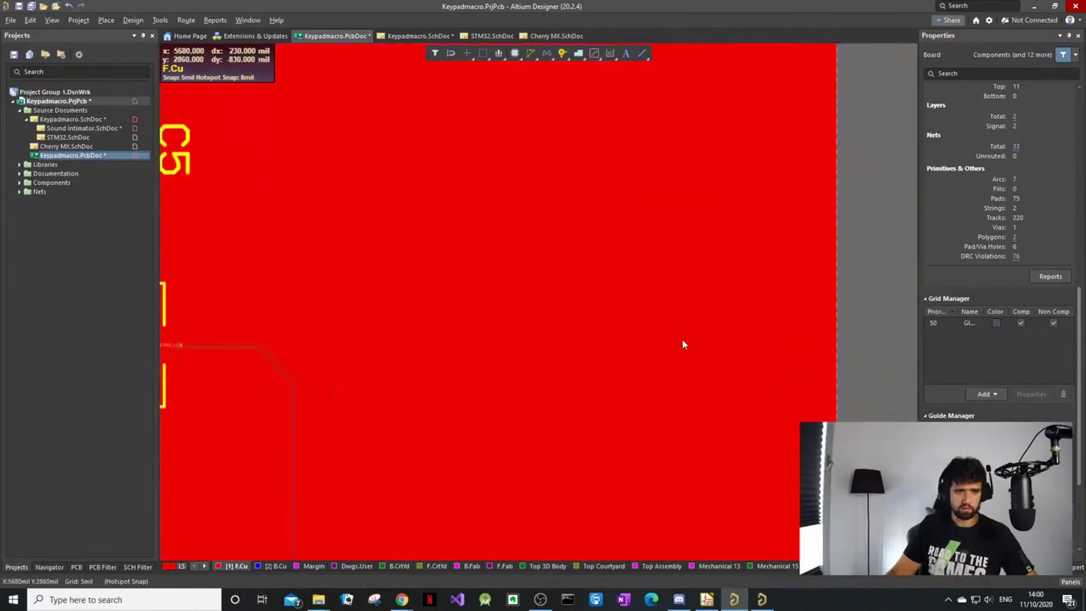
pyautogui.keyDown('ctrl'); pyautogui.scroll(-6, 831, 236); pyautogui.keyUp('ctrl')
pyautogui.keyDown('ctrl'); pyautogui.scroll(6, 813, 193); pyautogui.keyUp('ctrl')
pyautogui.keyDown('ctrl'); pyautogui.scroll(-3, 635, 184); pyautogui.keyUp('ctrl')
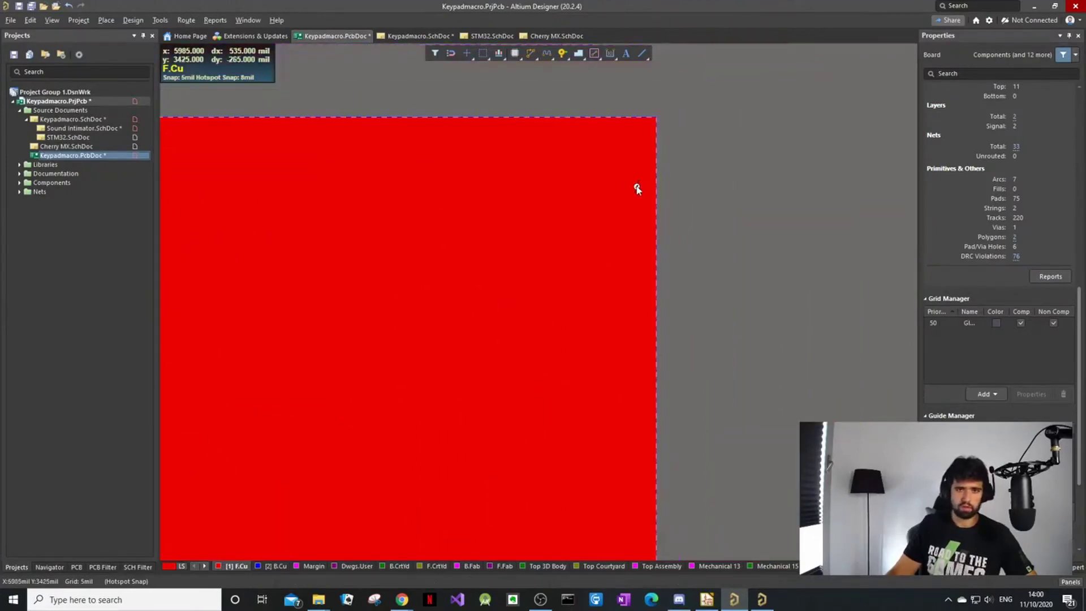
# Make Mechanical 13 the active layer, then move along the layer tabs toward Edge.Cuts.
pyautogui.moveTo(416, 351); pyautogui.dragTo(597, 233, button='right')
pyautogui.keyDown('ctrl'); pyautogui.scroll(6, 594, 246); pyautogui.keyUp('ctrl')
pyautogui.keyDown('ctrl'); pyautogui.scroll(-5, 608, 366); pyautogui.keyUp('ctrl')
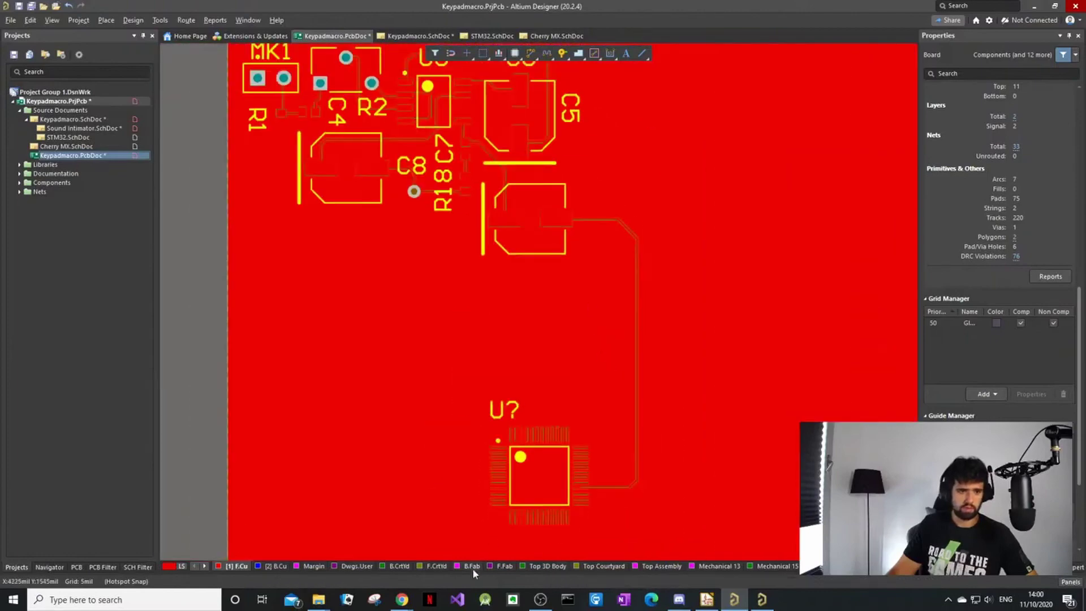
pyautogui.click(714, 567)
pyautogui.click(206, 566)
pyautogui.keyDown('ctrl'); pyautogui.scroll(-4, 565, 325); pyautogui.keyUp('ctrl')
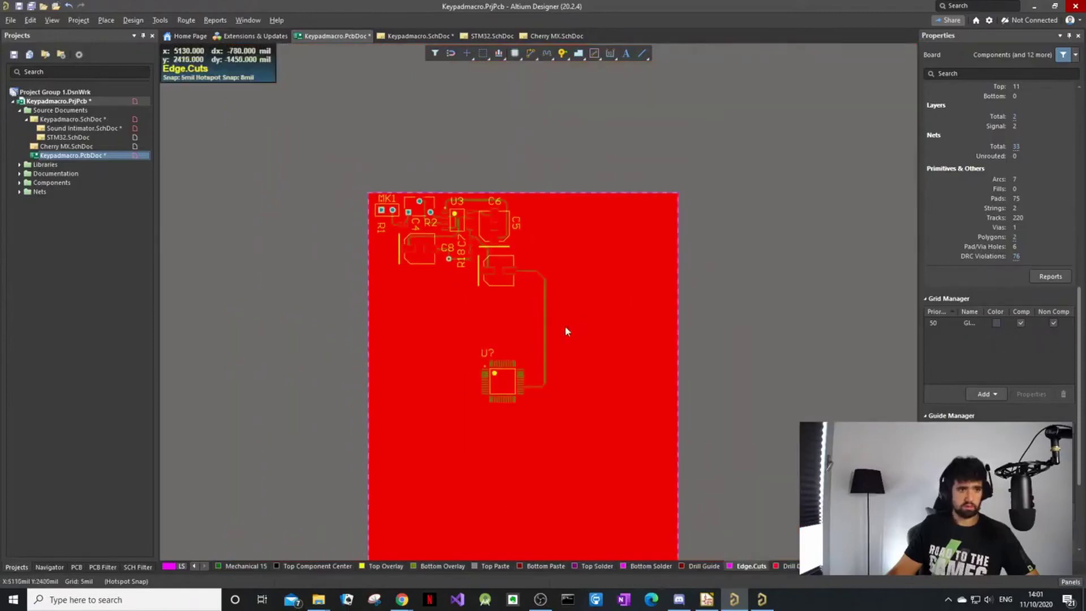
pyautogui.scroll(-2, 574, 339)
pyautogui.keyDown('ctrl'); pyautogui.scroll(1, 586, 350); pyautogui.keyUp('ctrl')
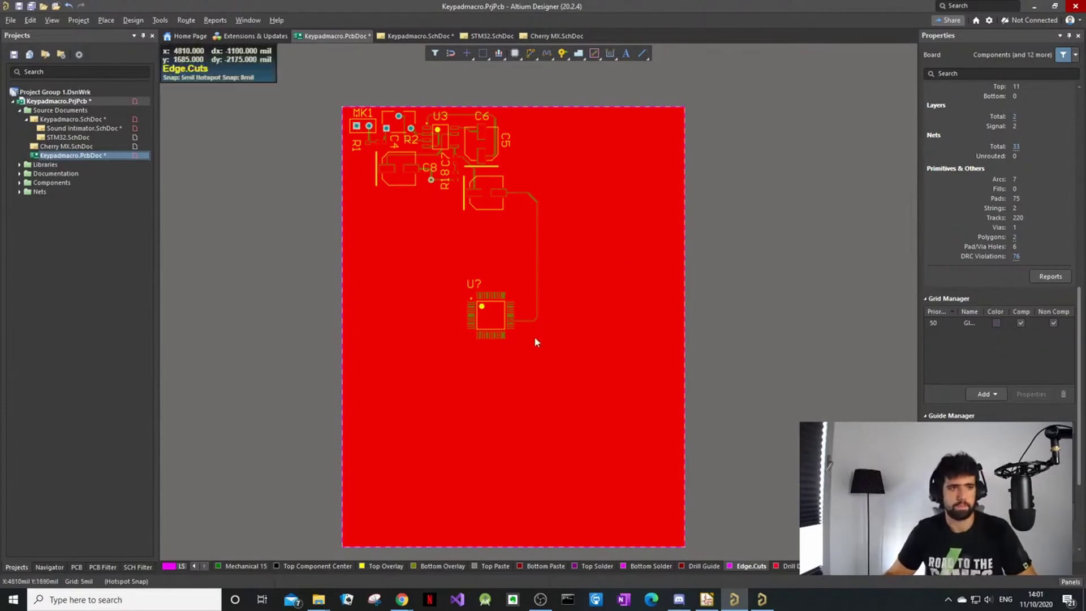
pyautogui.scroll(2, 351, 269)
pyautogui.click(68, 137)
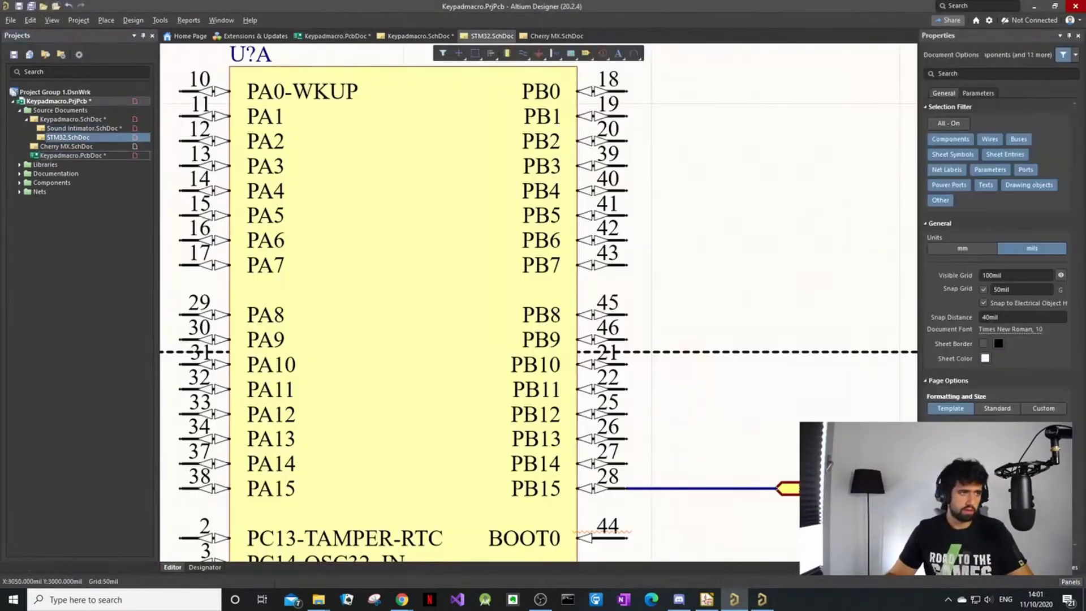
pyautogui.click(72, 155)
pyautogui.click(68, 137)
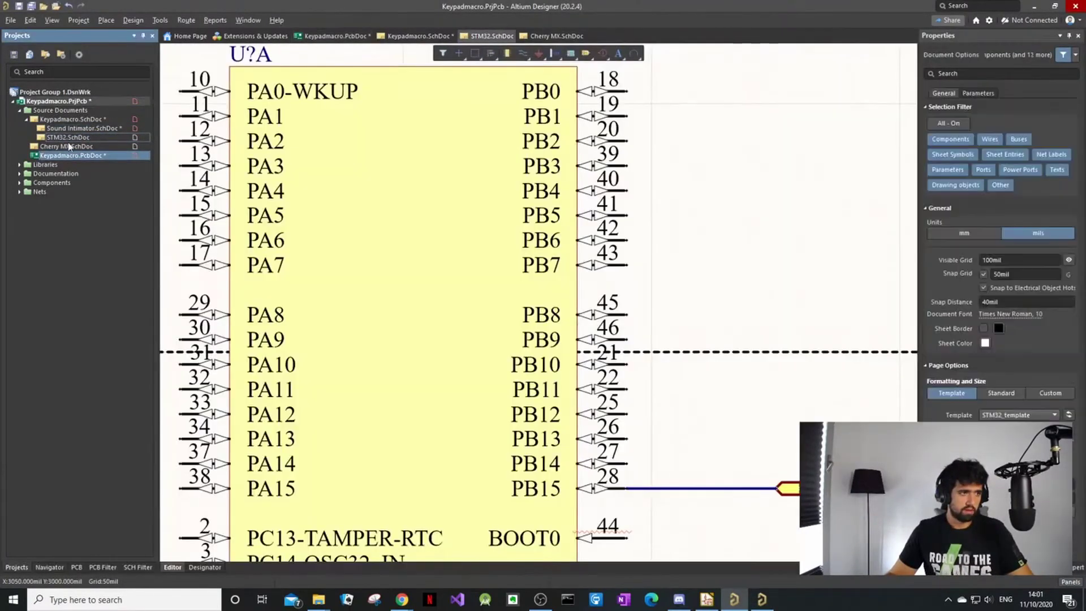
pyautogui.keyDown('ctrl'); pyautogui.scroll(-8, 440, 220); pyautogui.keyUp('ctrl')
pyautogui.moveTo(450, 169); pyautogui.dragTo(519, 291, button='right')
pyautogui.keyDown('ctrl'); pyautogui.scroll(4, 519, 289); pyautogui.keyUp('ctrl')
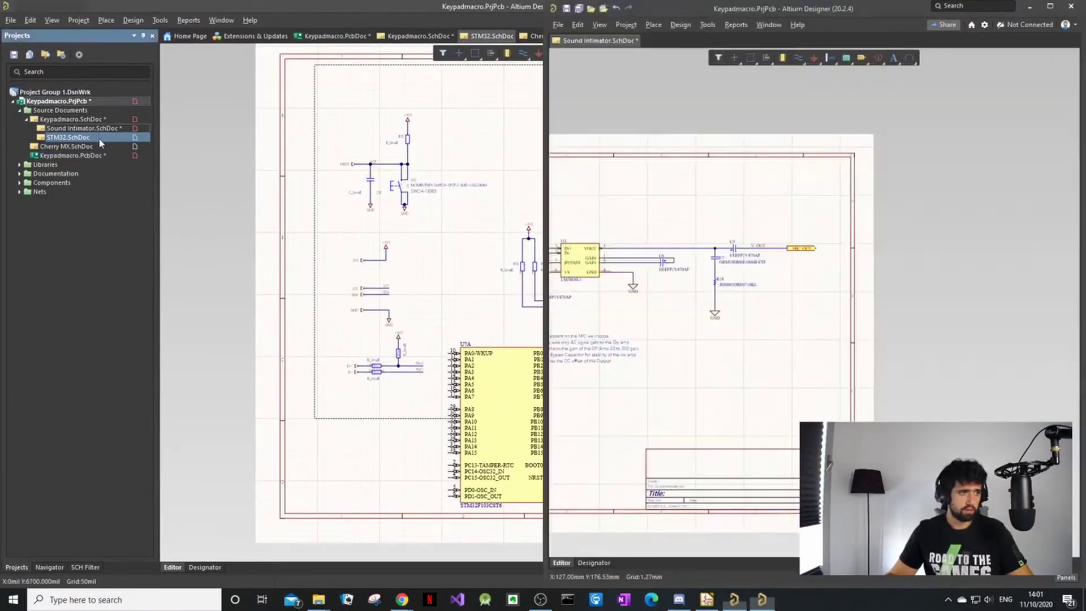
pyautogui.click(69, 155)
pyautogui.click(554, 36)
pyautogui.keyDown('ctrl'); pyautogui.scroll(-4, 534, 252); pyautogui.keyUp('ctrl')
pyautogui.click(89, 147)
pyautogui.click(85, 138)
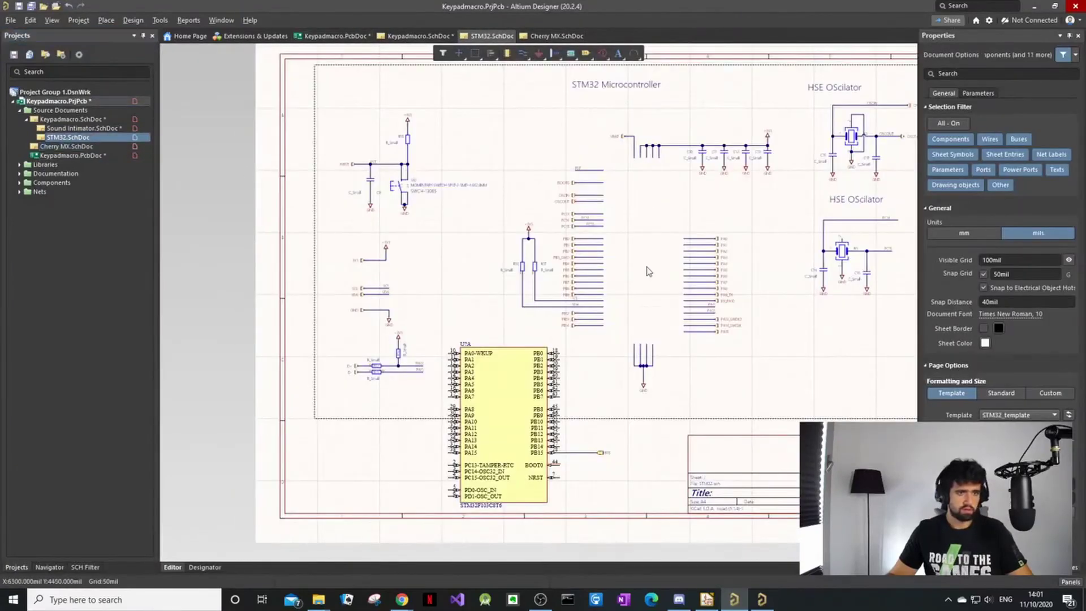
pyautogui.click(67, 138)
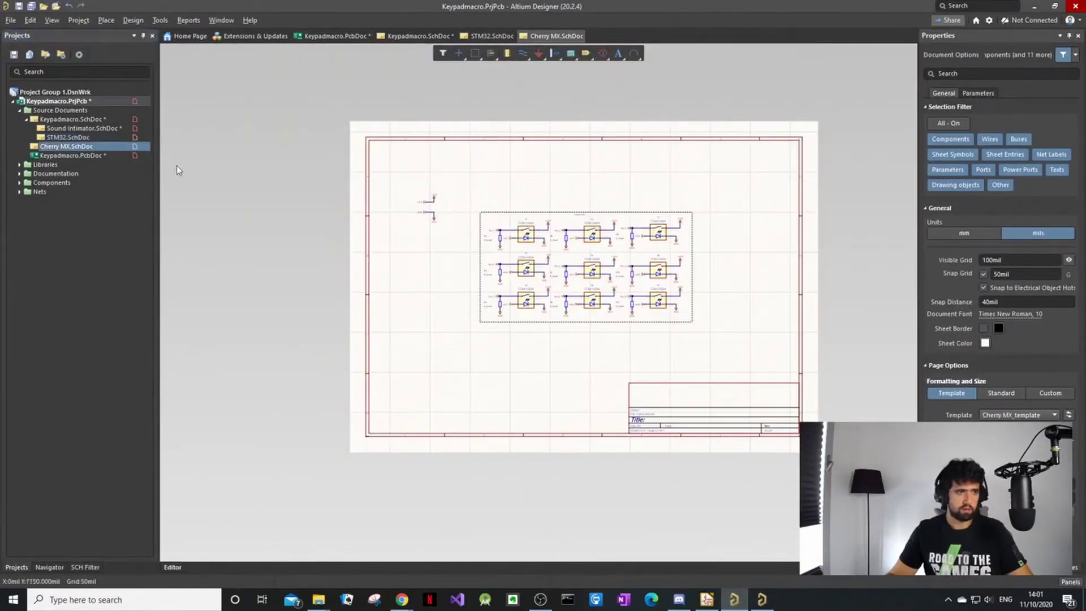
pyautogui.click(61, 155)
pyautogui.keyDown('ctrl'); pyautogui.scroll(3, 438, 233); pyautogui.keyUp('ctrl')
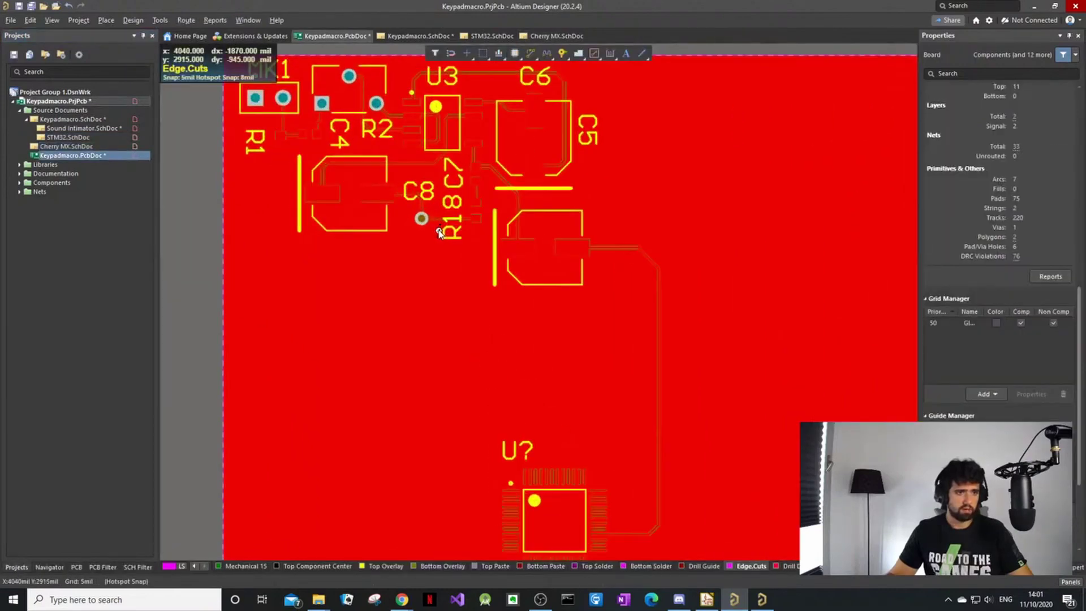
pyautogui.keyDown('ctrl'); pyautogui.scroll(-2, 433, 120); pyautogui.keyUp('ctrl')
pyautogui.moveTo(423, 115); pyautogui.dragTo(435, 161, button='right')
pyautogui.keyDown('ctrl'); pyautogui.scroll(1, 435, 161); pyautogui.keyUp('ctrl')
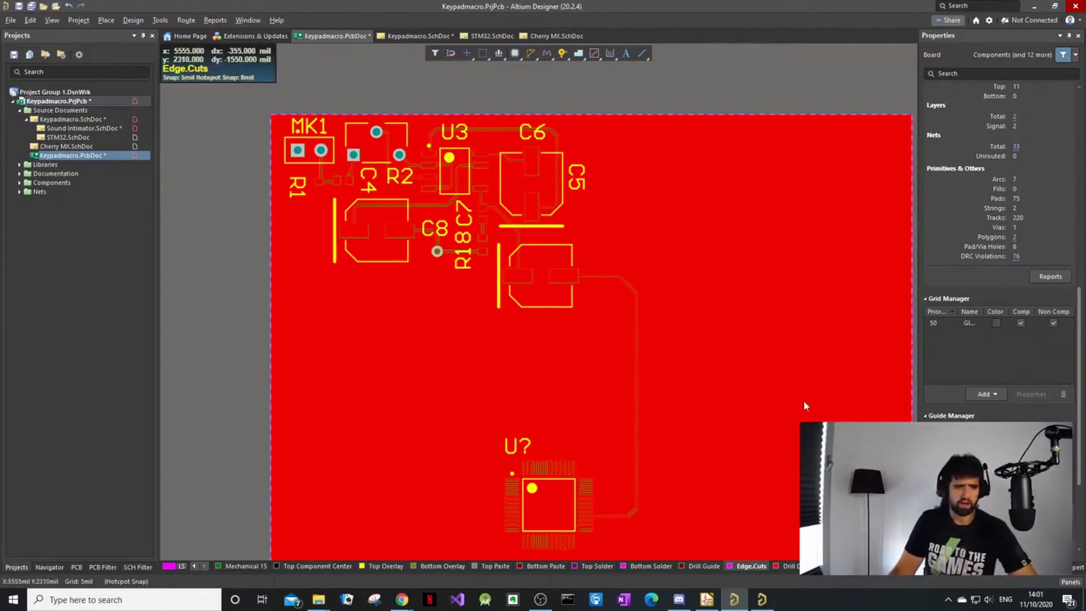
pyautogui.keyDown('ctrl'); pyautogui.scroll(-4, 773, 343); pyautogui.keyUp('ctrl')
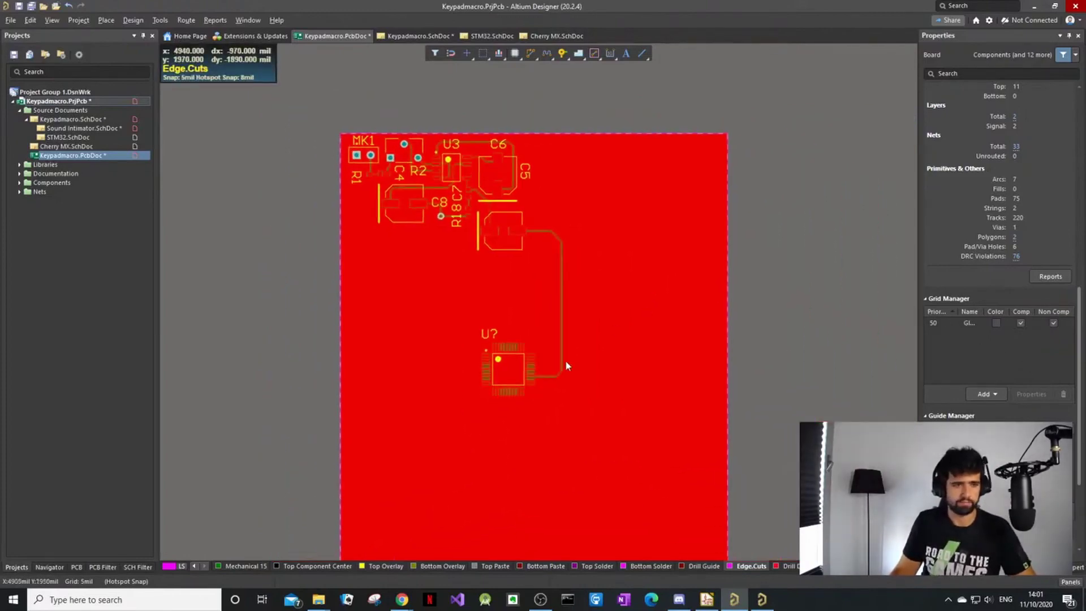
pyautogui.scroll(-2, 527, 350)
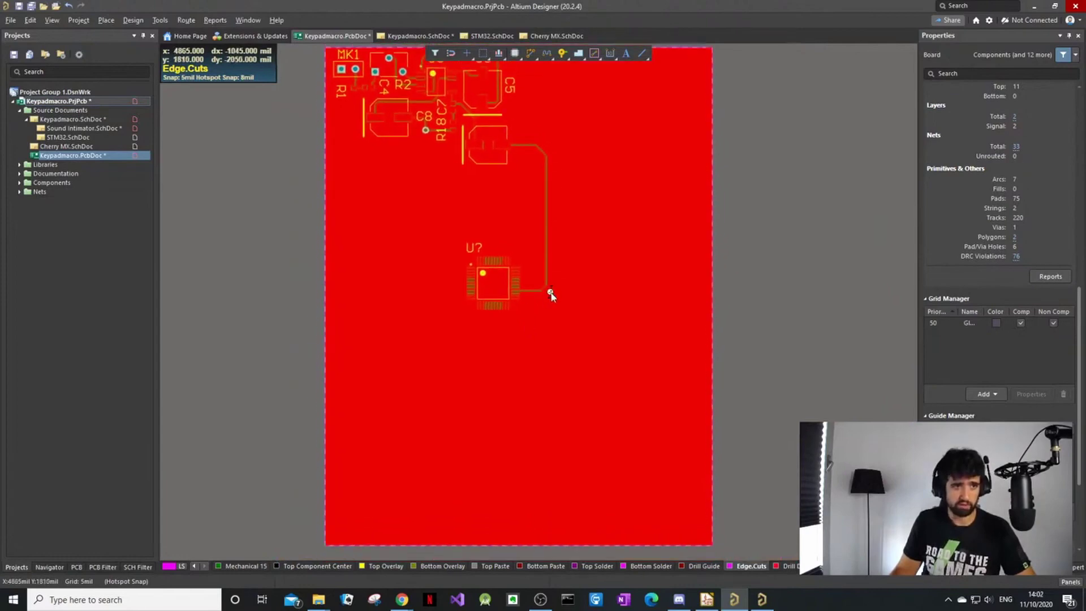
pyautogui.keyDown('ctrl'); pyautogui.scroll(-3, 571, 282); pyautogui.keyUp('ctrl')
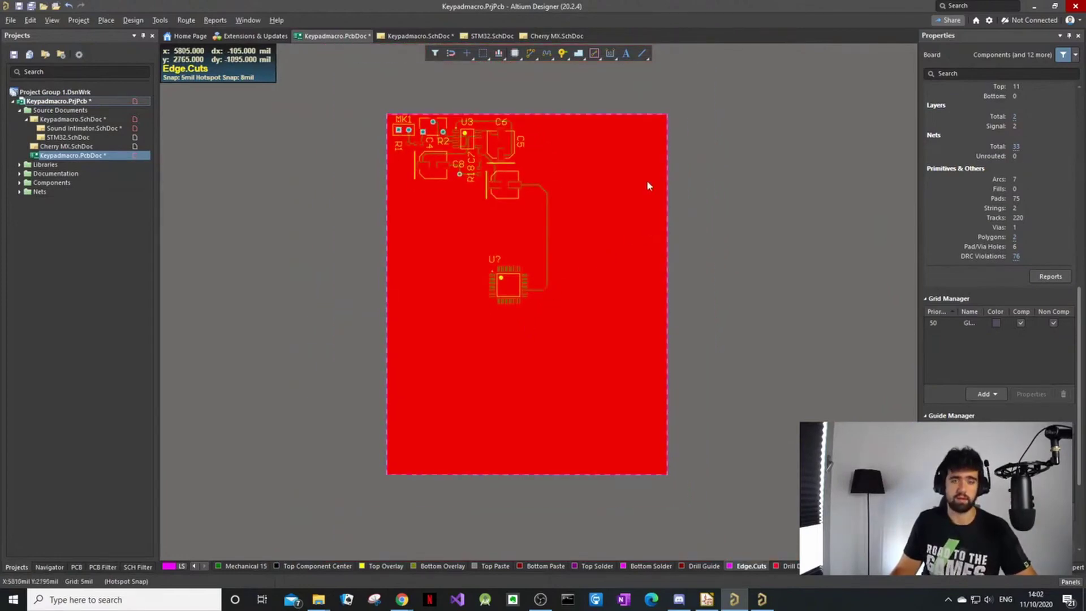